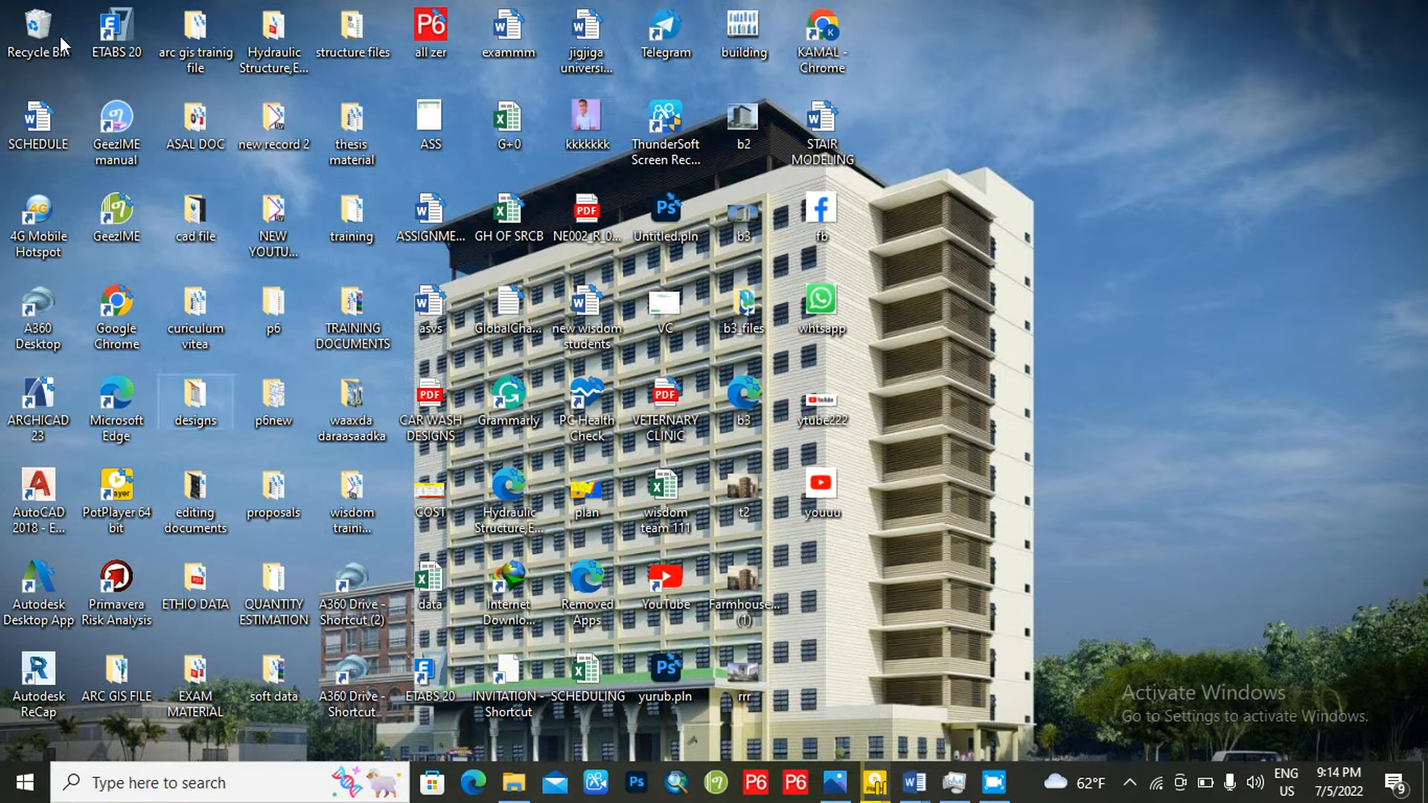
Step: Launch ETABS 20 from the desktop
double_click(133, 37)
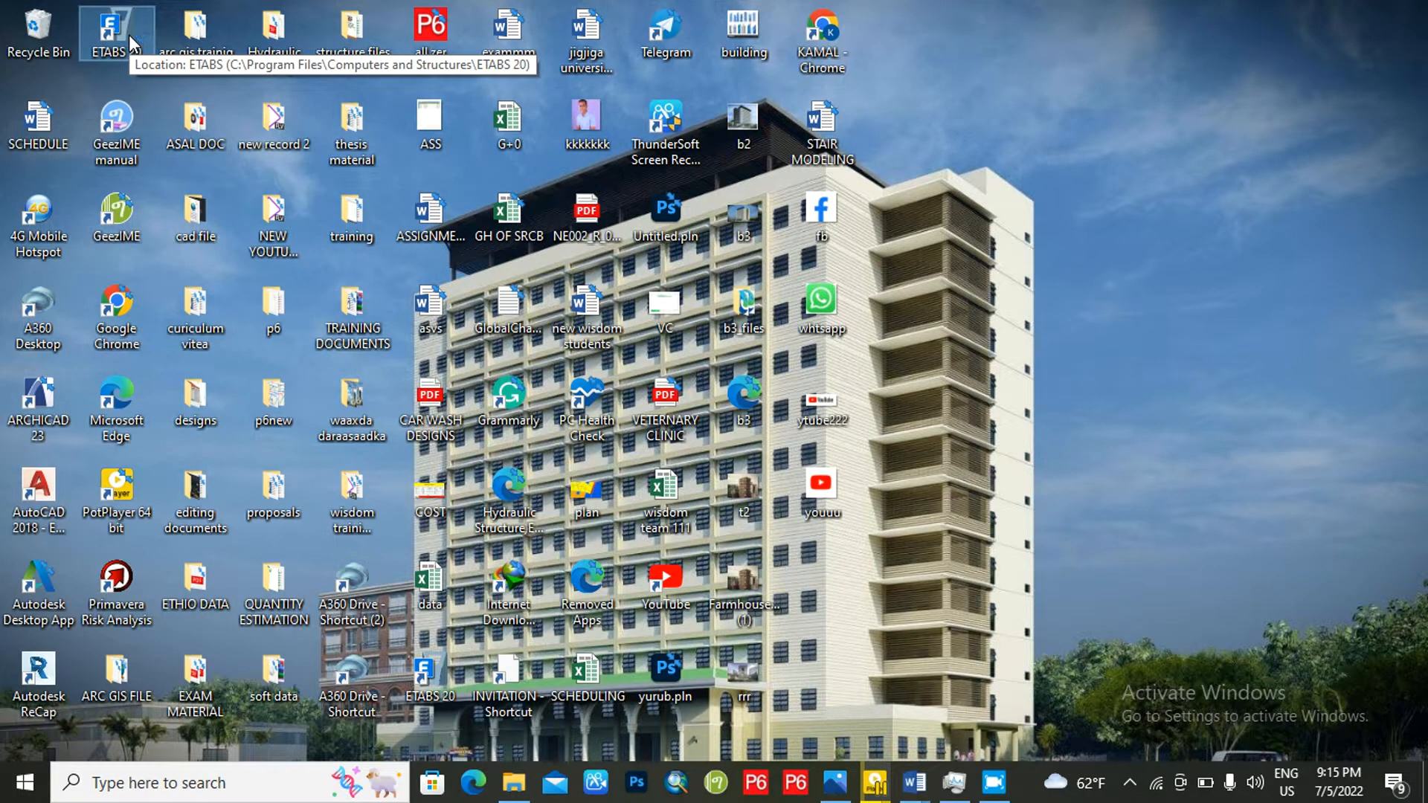
click(1130, 783)
right_click(1115, 696)
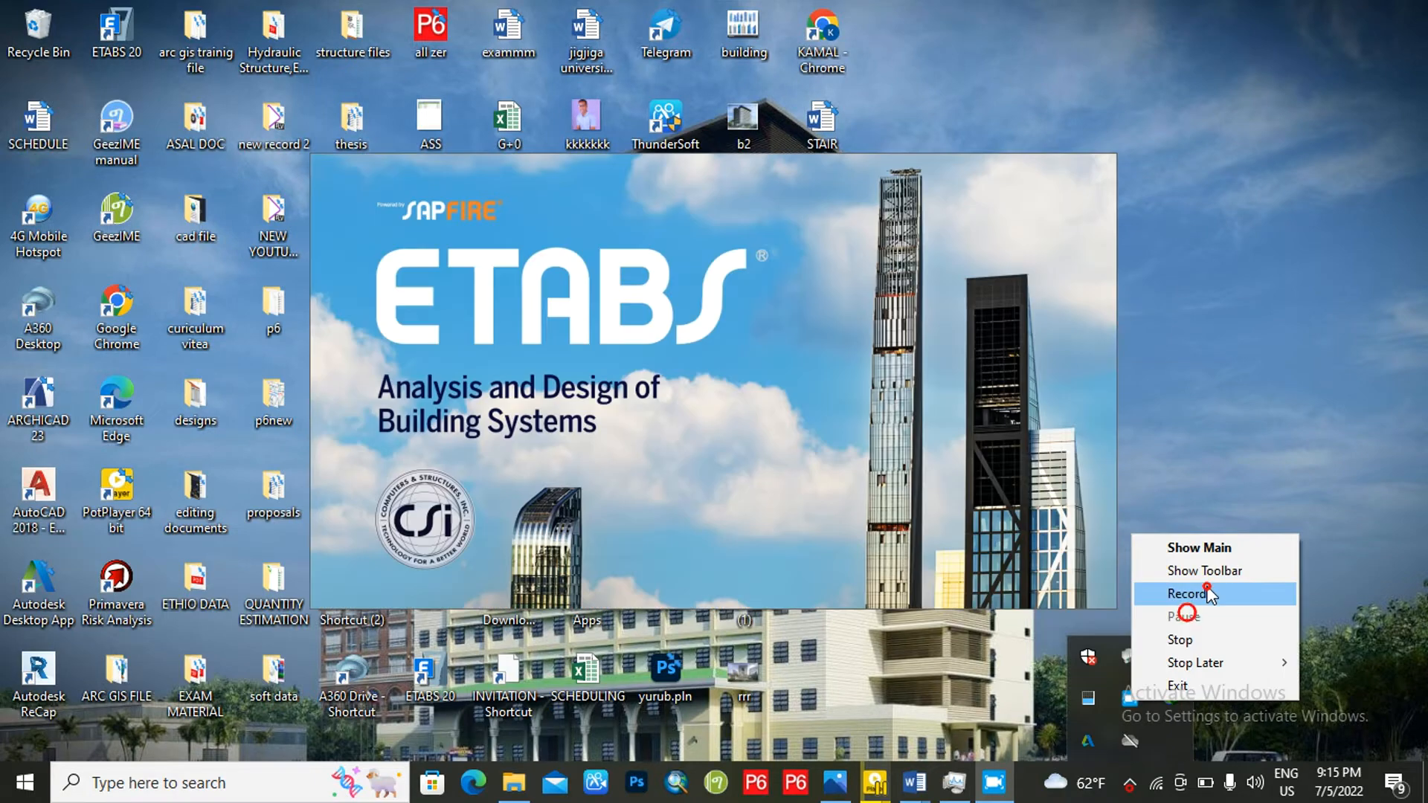
click(1207, 589)
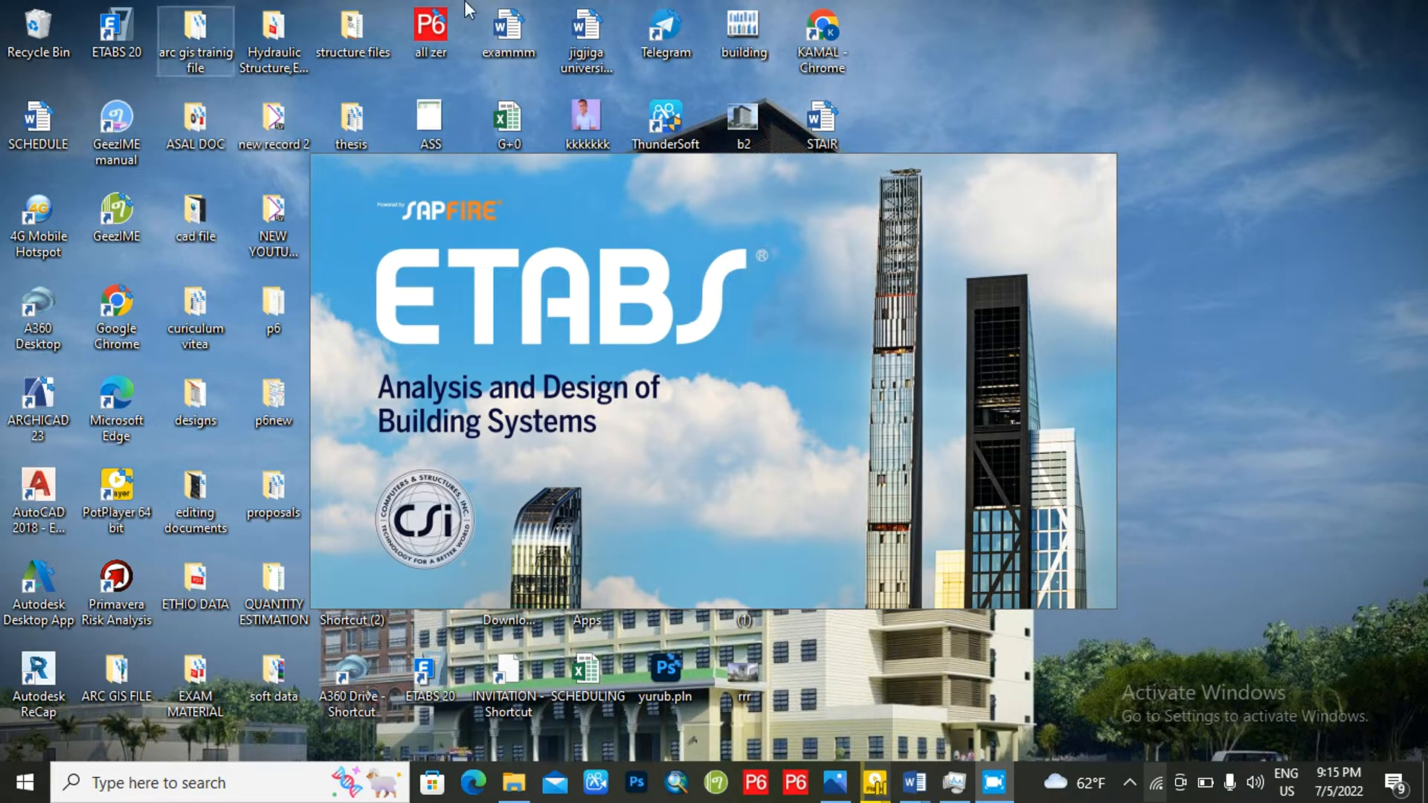
Step: Hide all desktop icons
right_click(1239, 46)
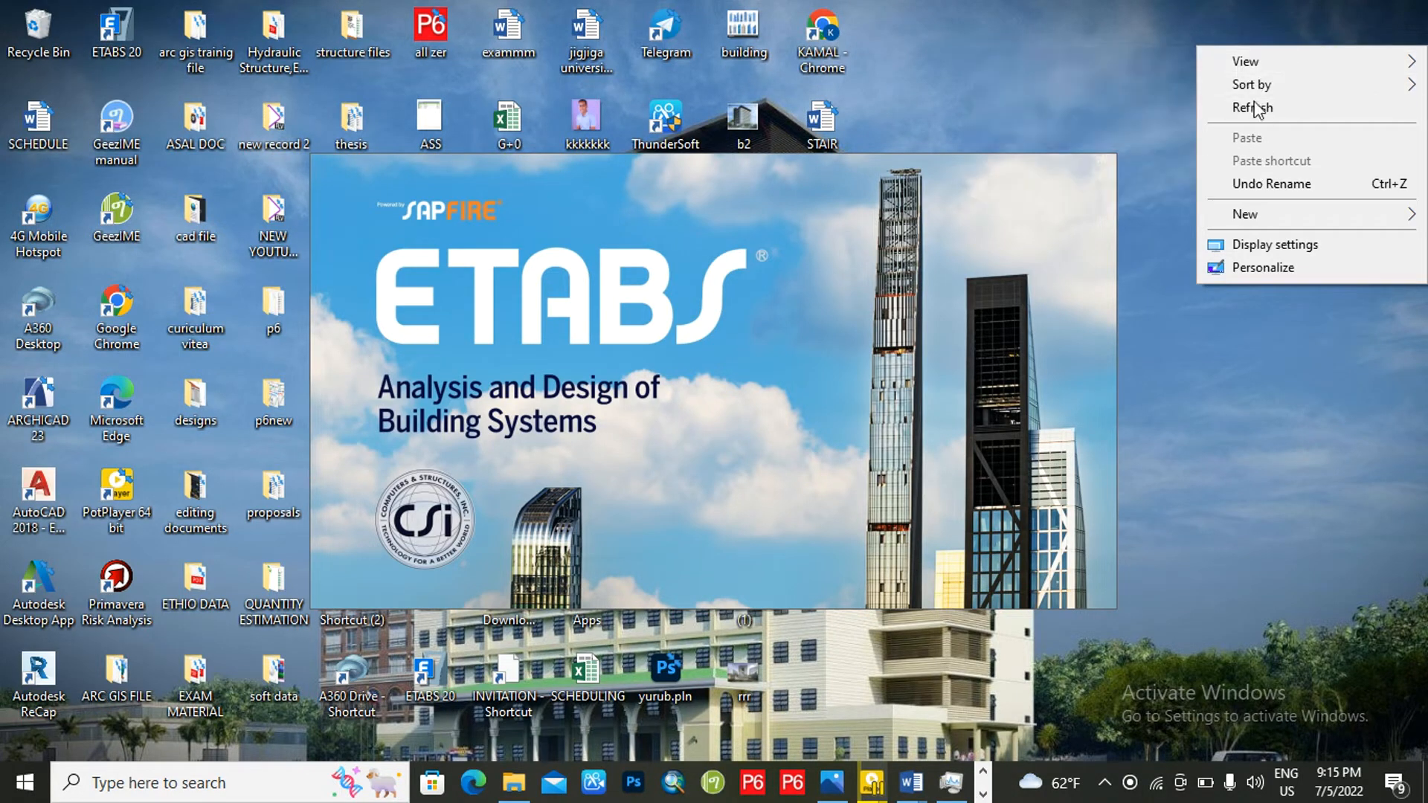
mouse_move(1256, 66)
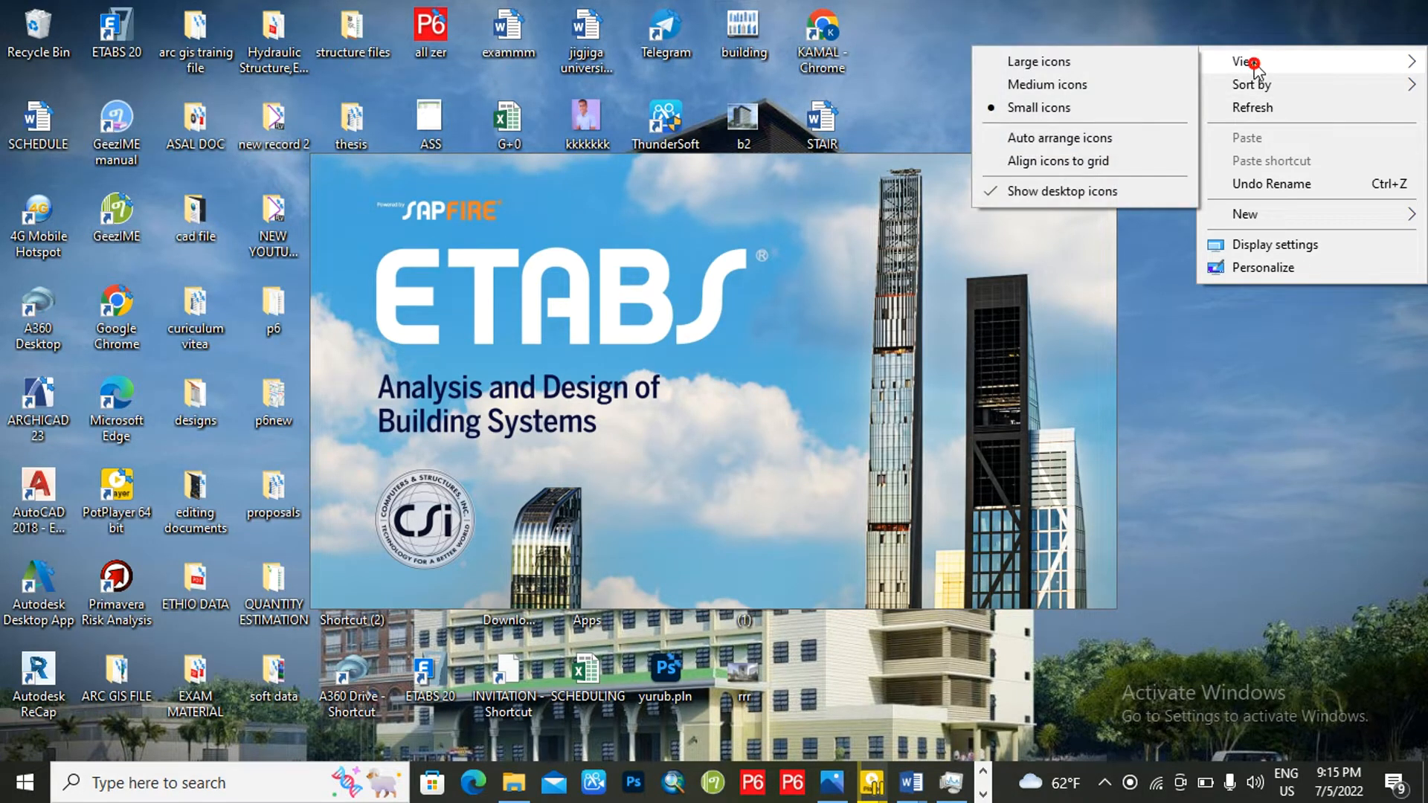
click(993, 189)
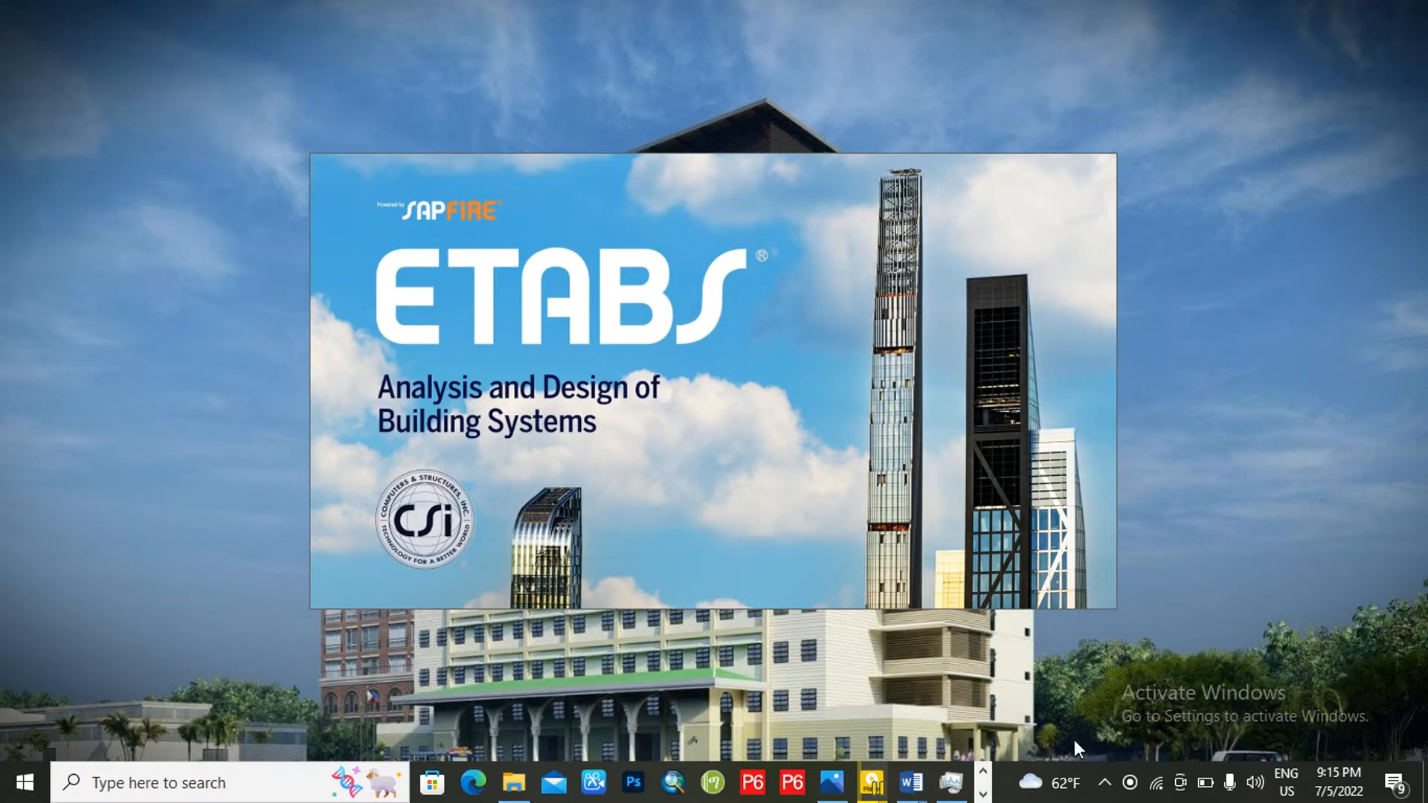
click(1104, 785)
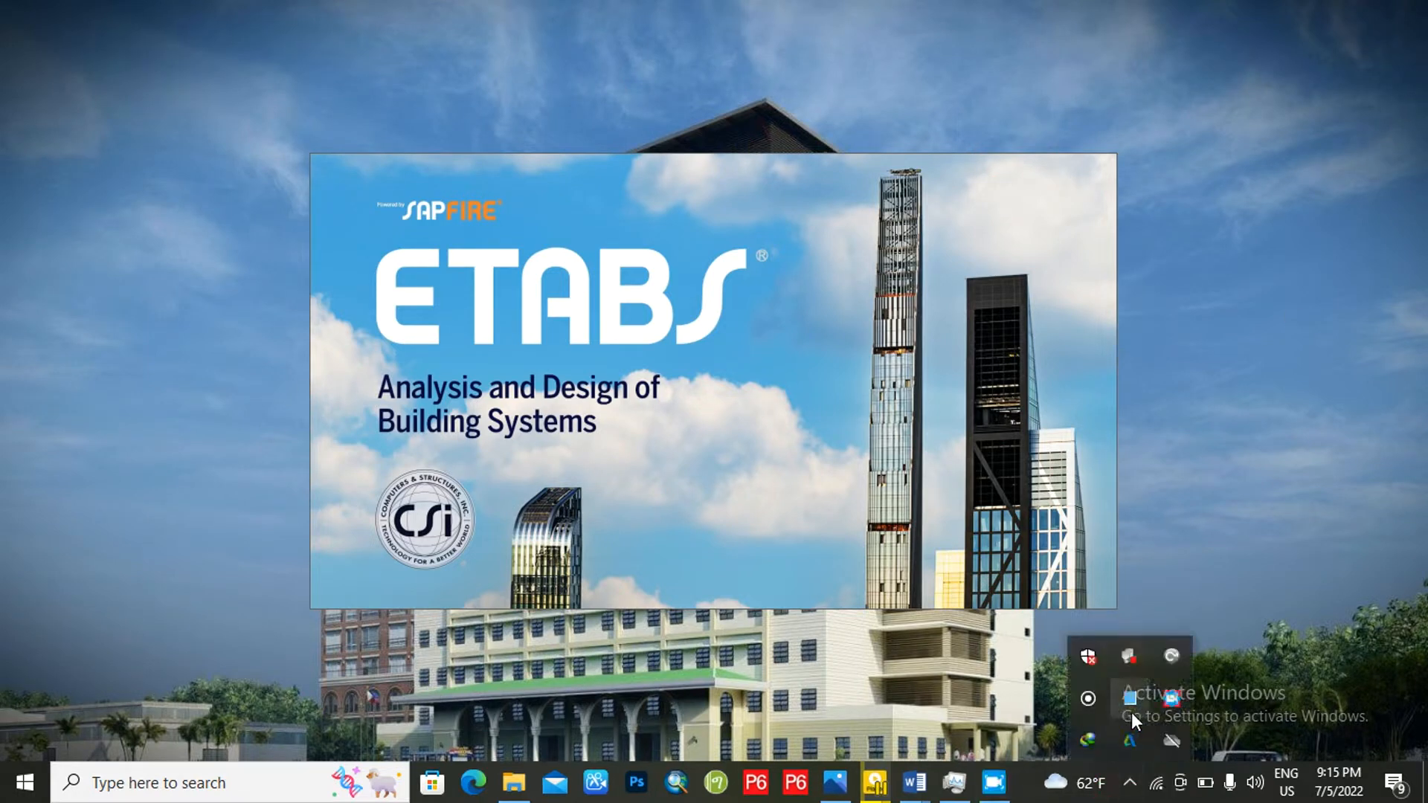
right_click(1171, 699)
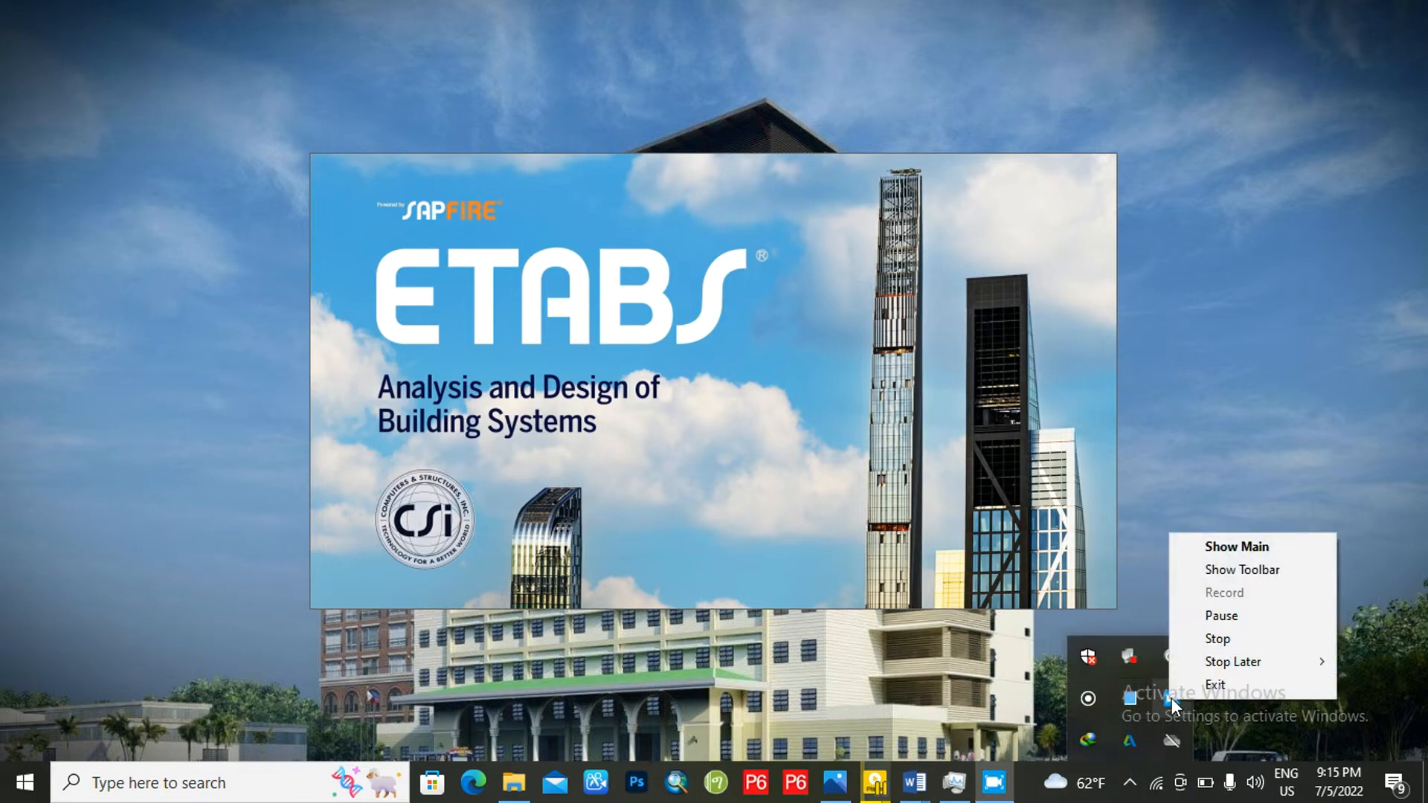
click(1225, 617)
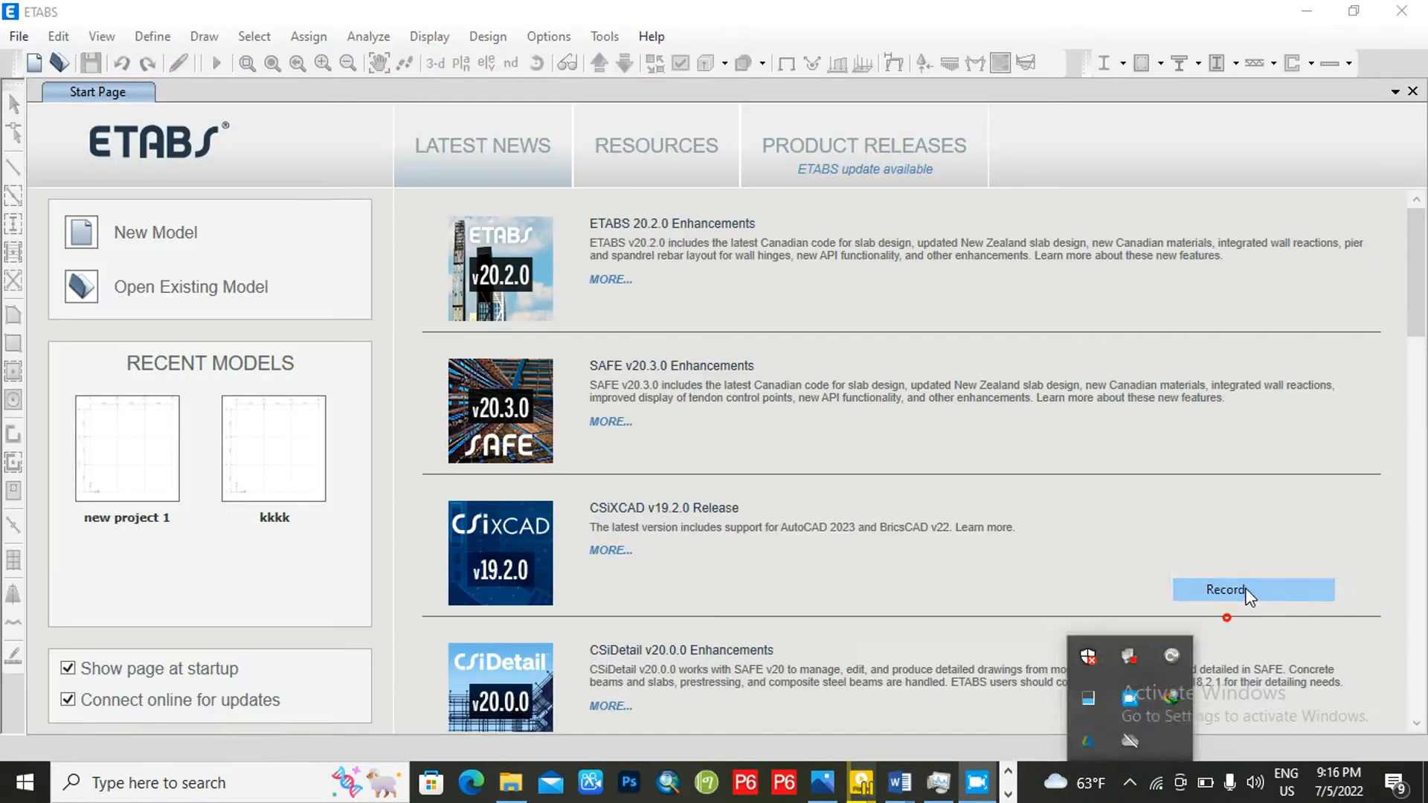
click(1244, 590)
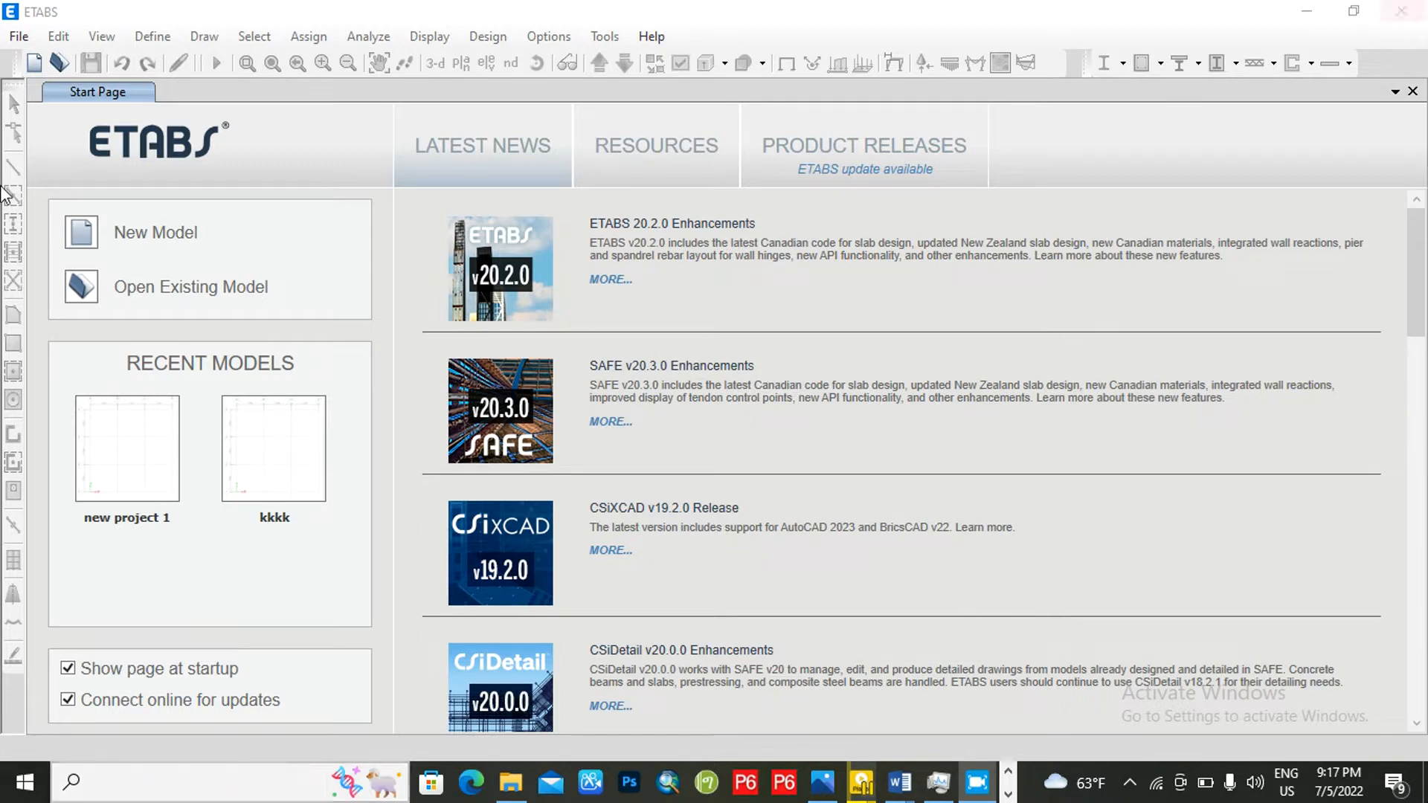
Step: Start a new ETABS model
click(18, 36)
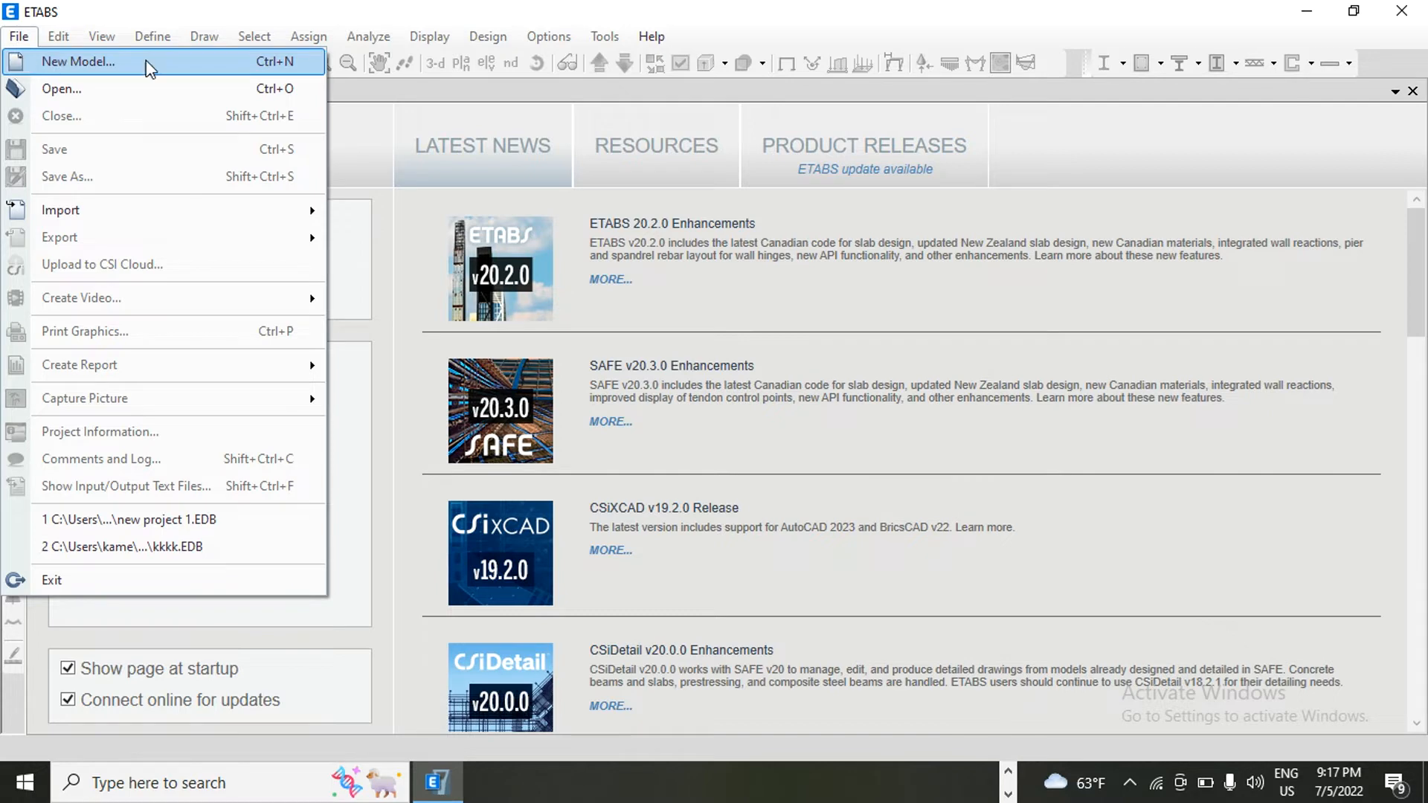
click(370, 136)
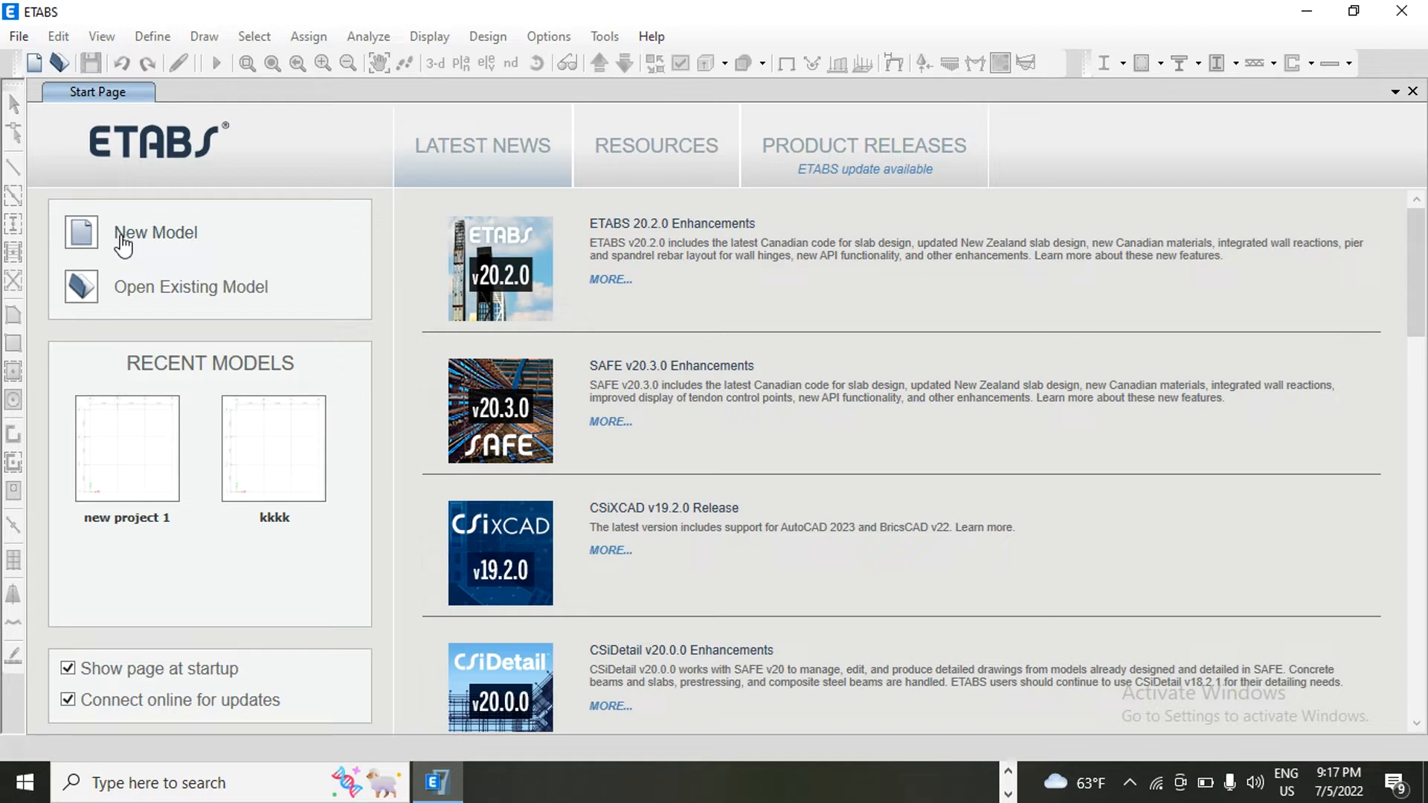
click(36, 65)
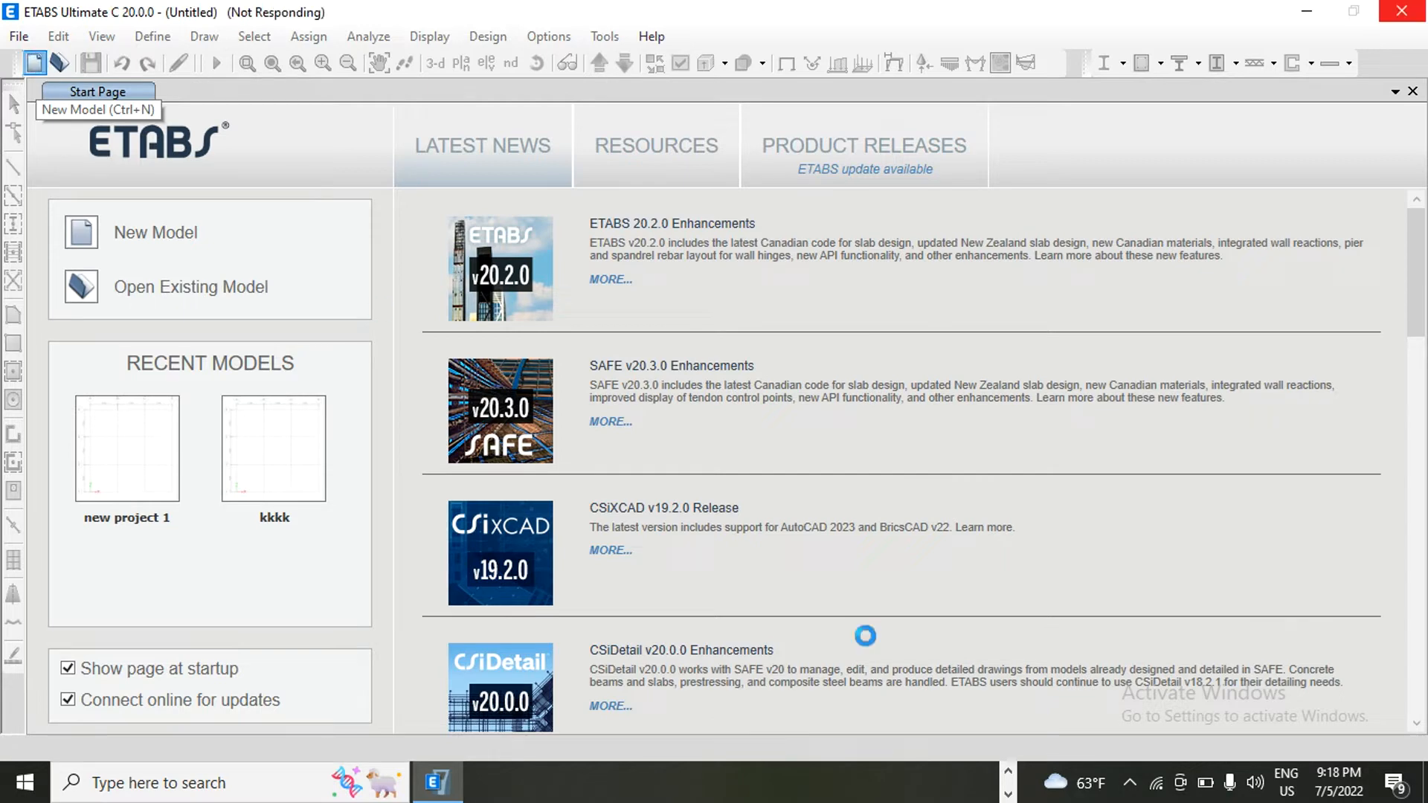
click(1131, 783)
right_click(1131, 700)
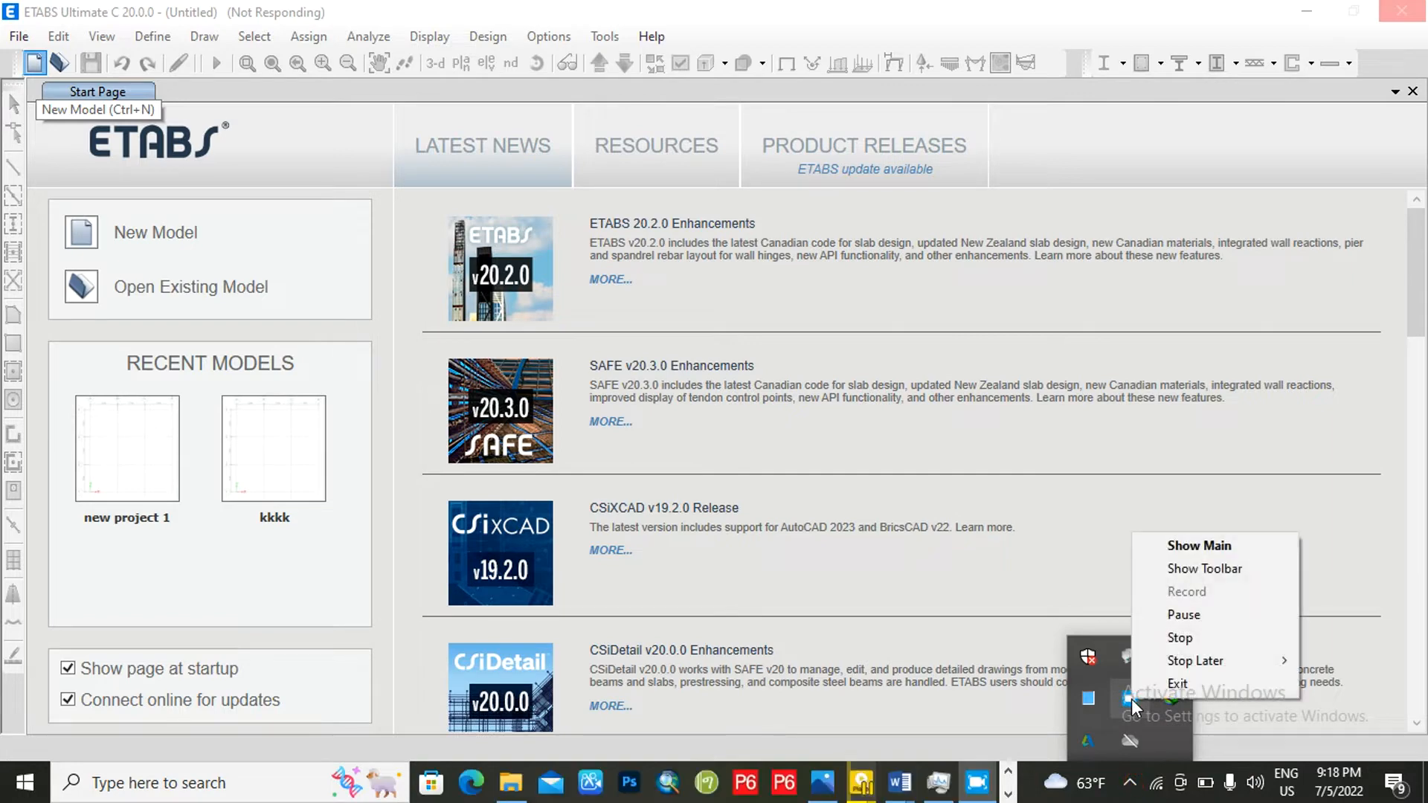
click(1183, 614)
click(1190, 592)
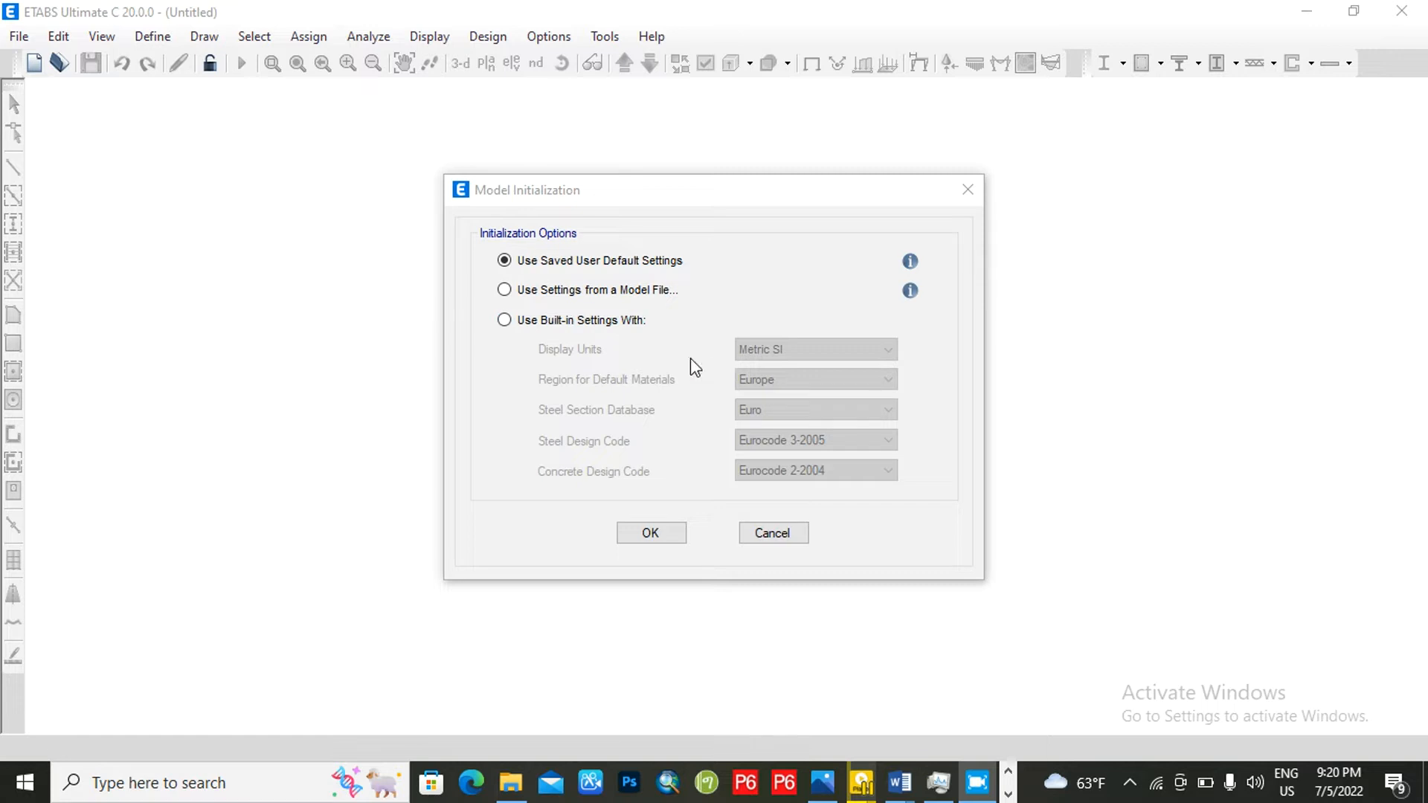
Step: Choose built-in settings for the model initialization, with Metric SI display units and Europe as the region for default materials
click(515, 292)
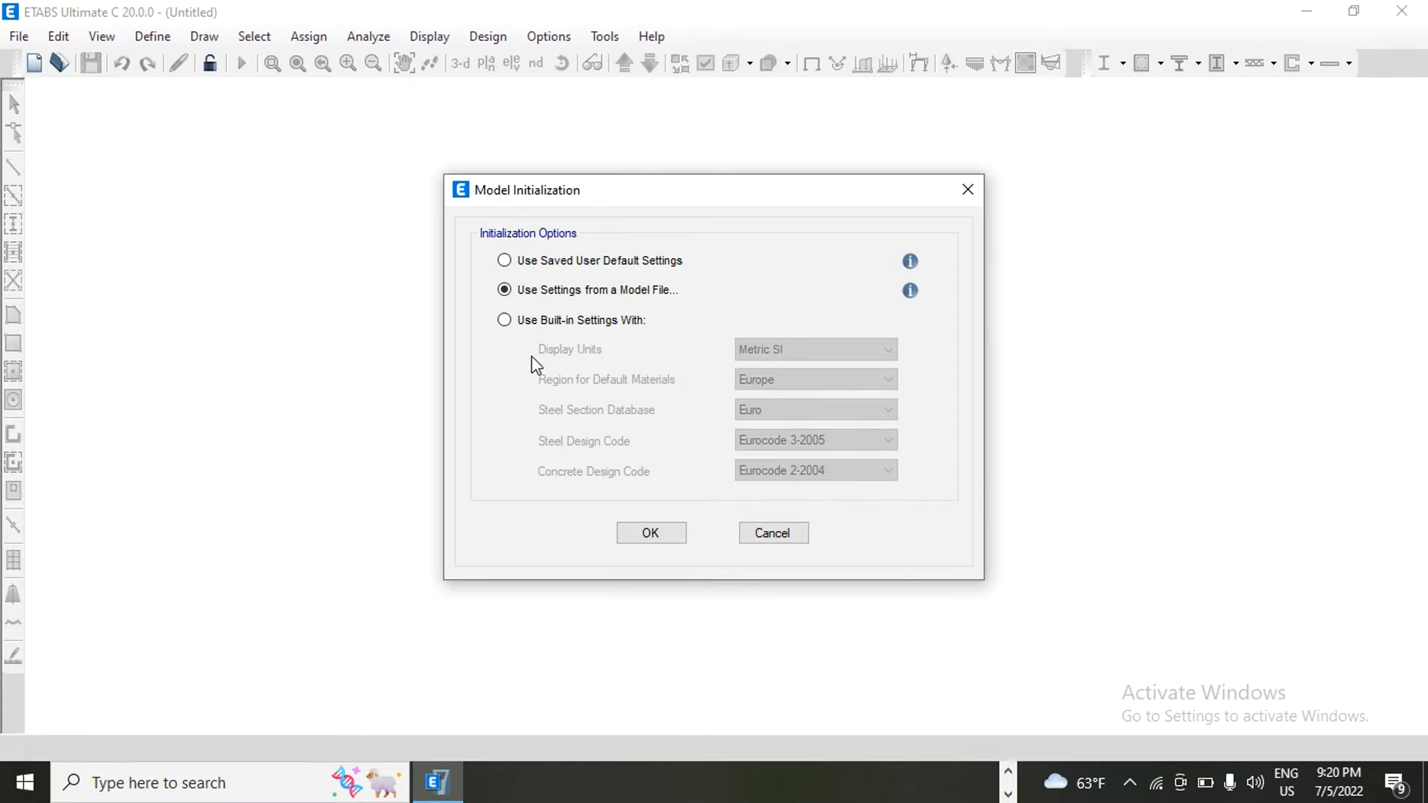
click(522, 323)
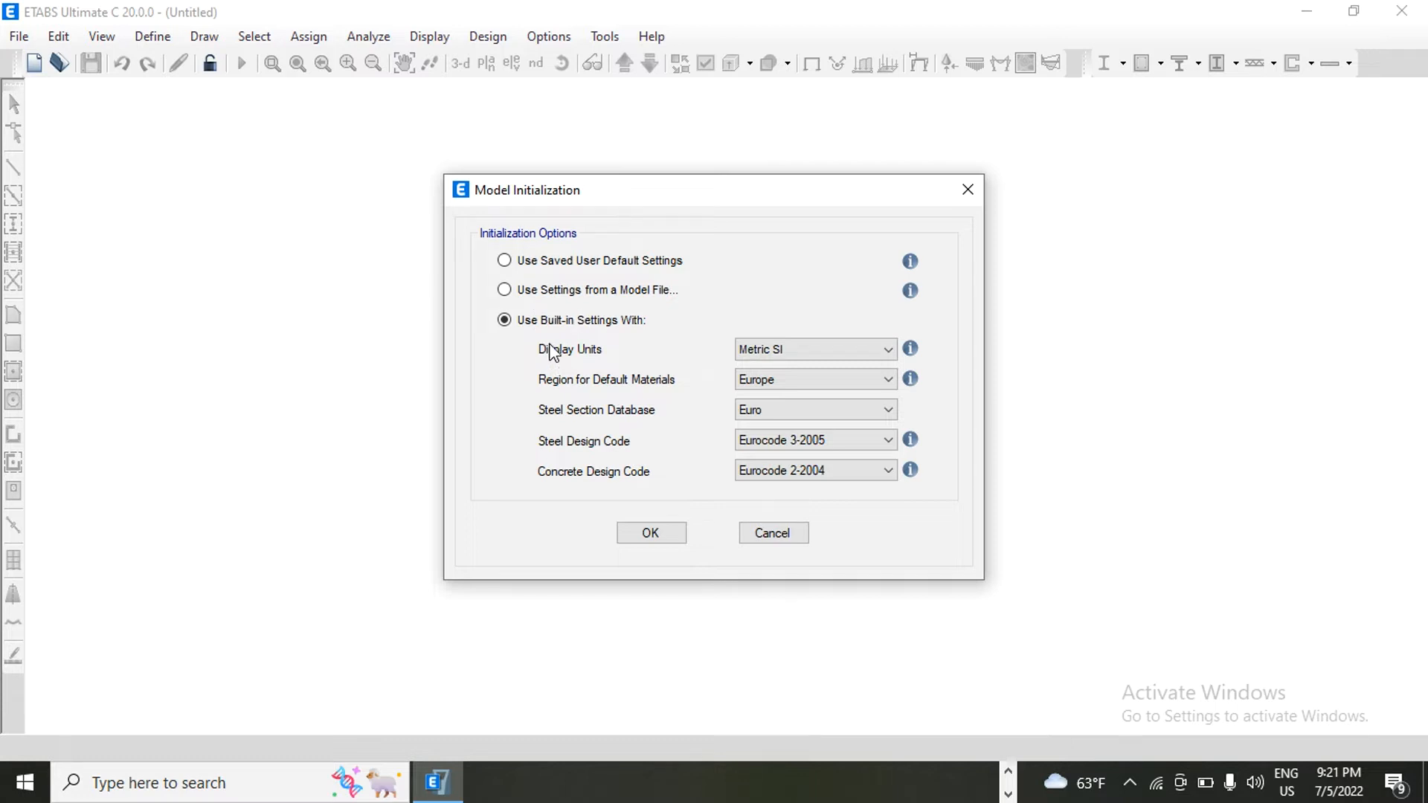
click(779, 350)
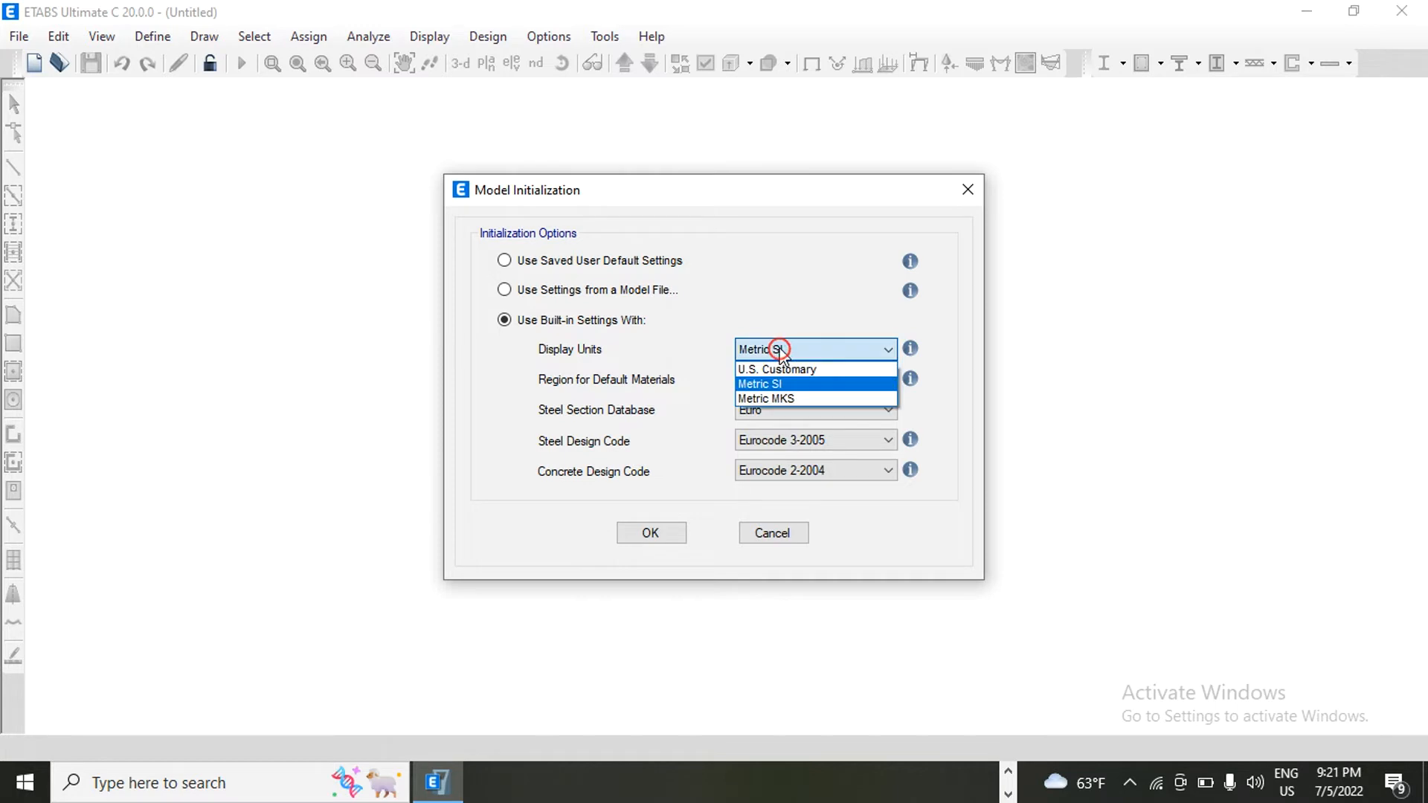
click(771, 383)
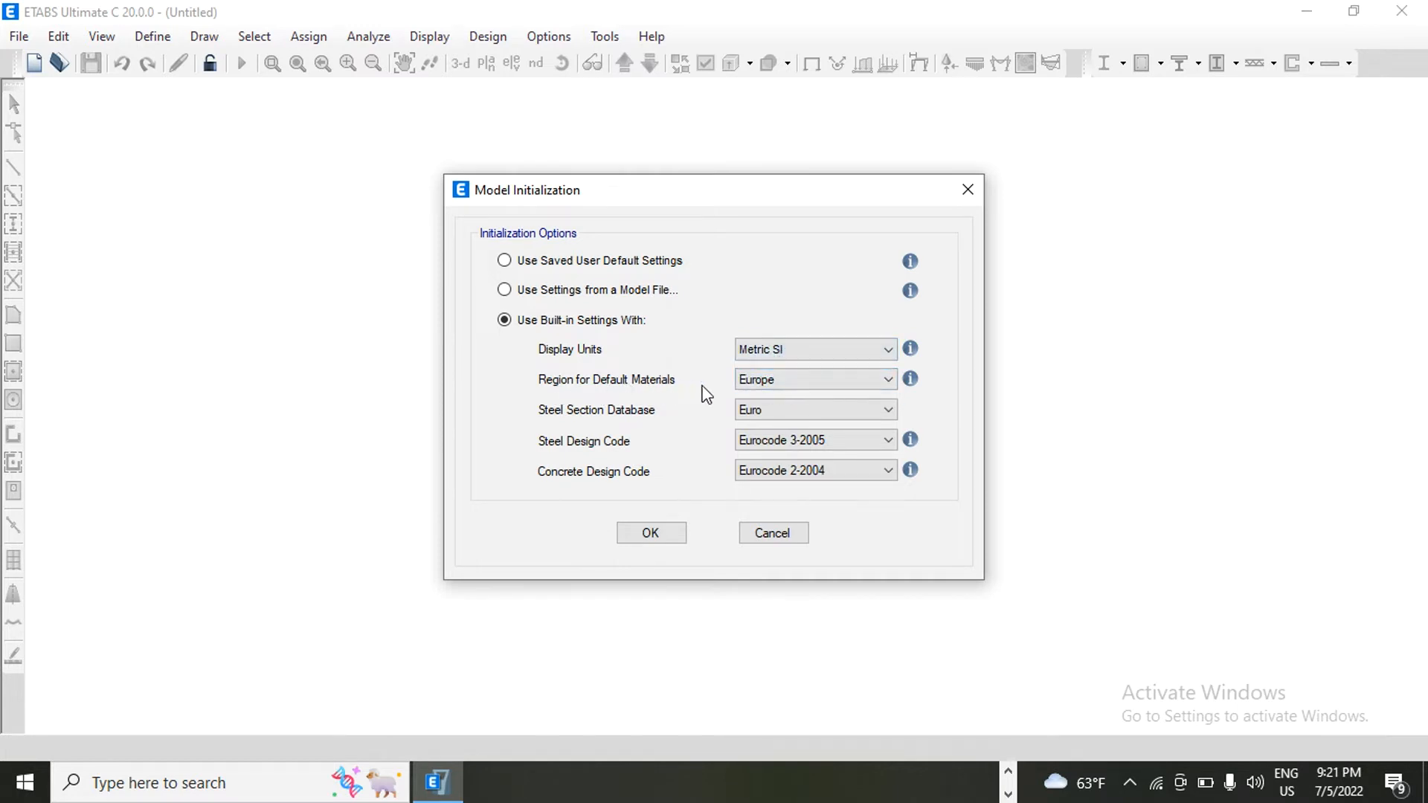
click(757, 381)
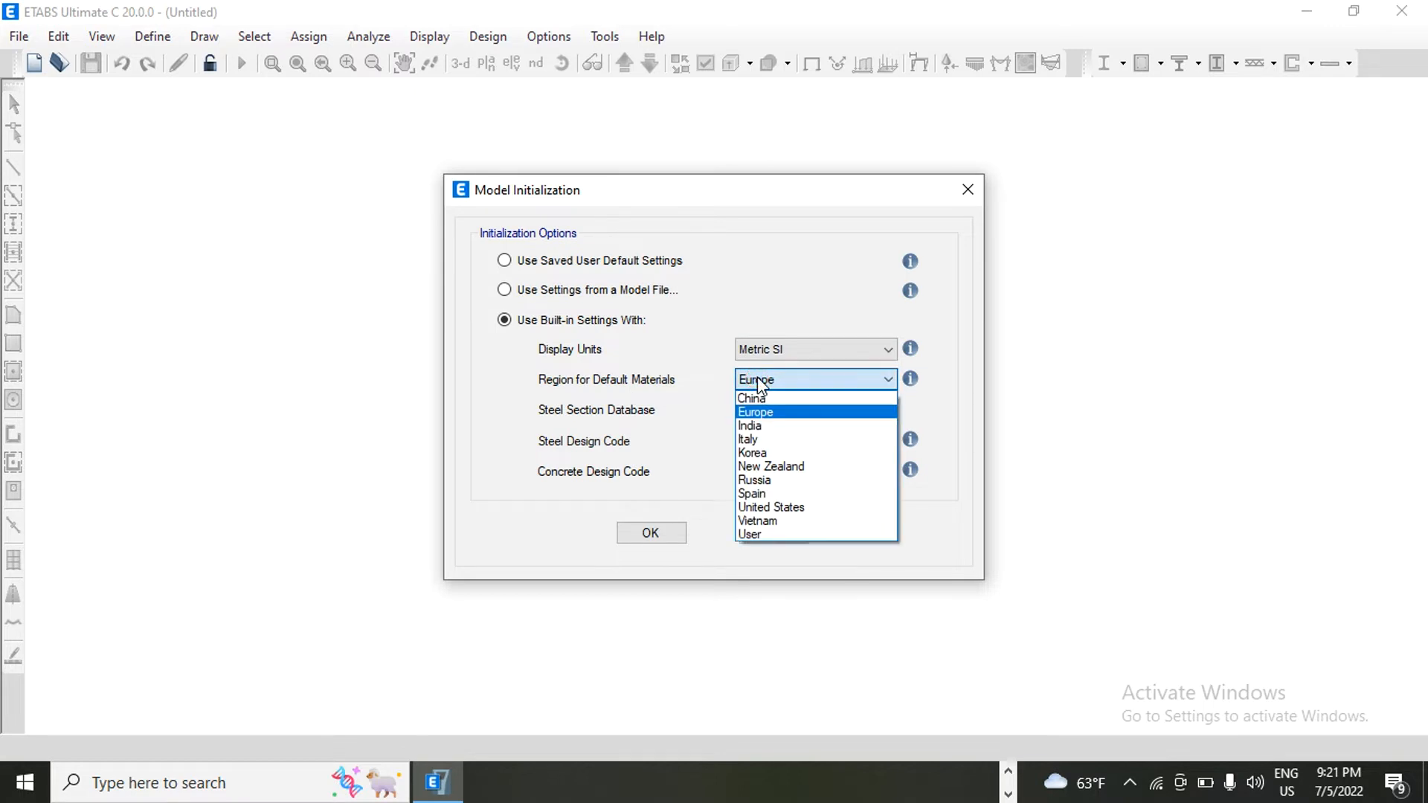
click(757, 413)
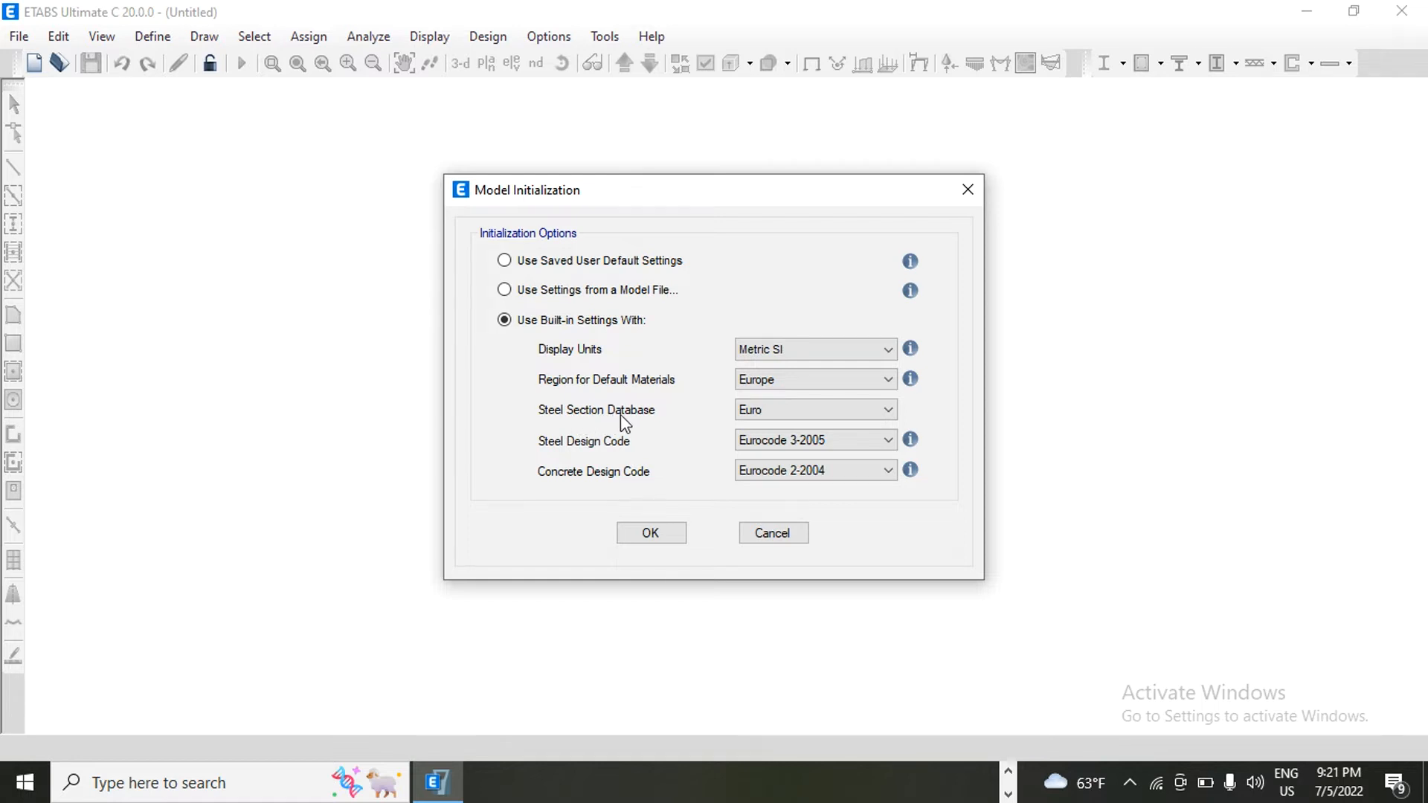
Step: Set the steel section database to Euro, steel code to Eurocode 3-2005 and concrete code to Eurocode 2-2004, and accept the initialization
click(746, 415)
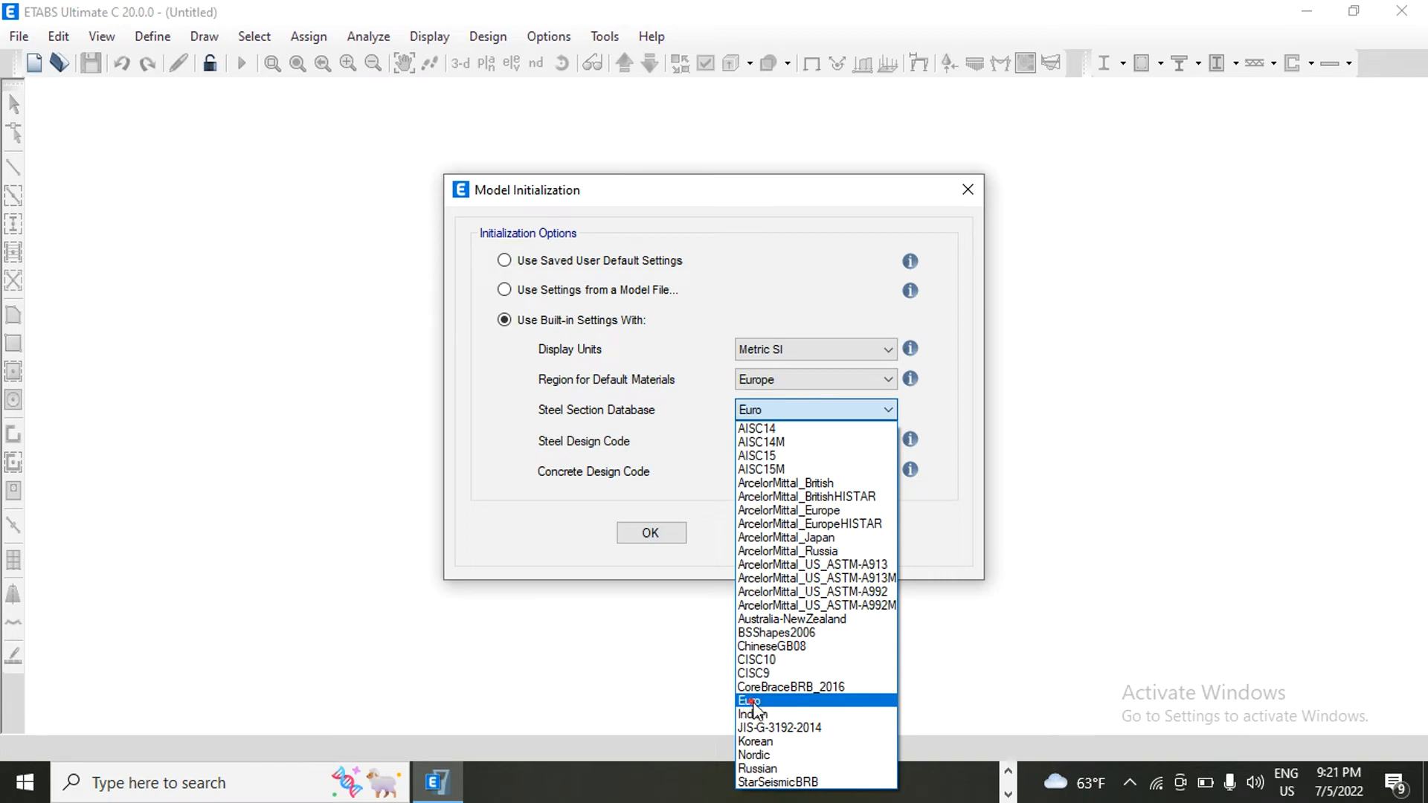
click(748, 702)
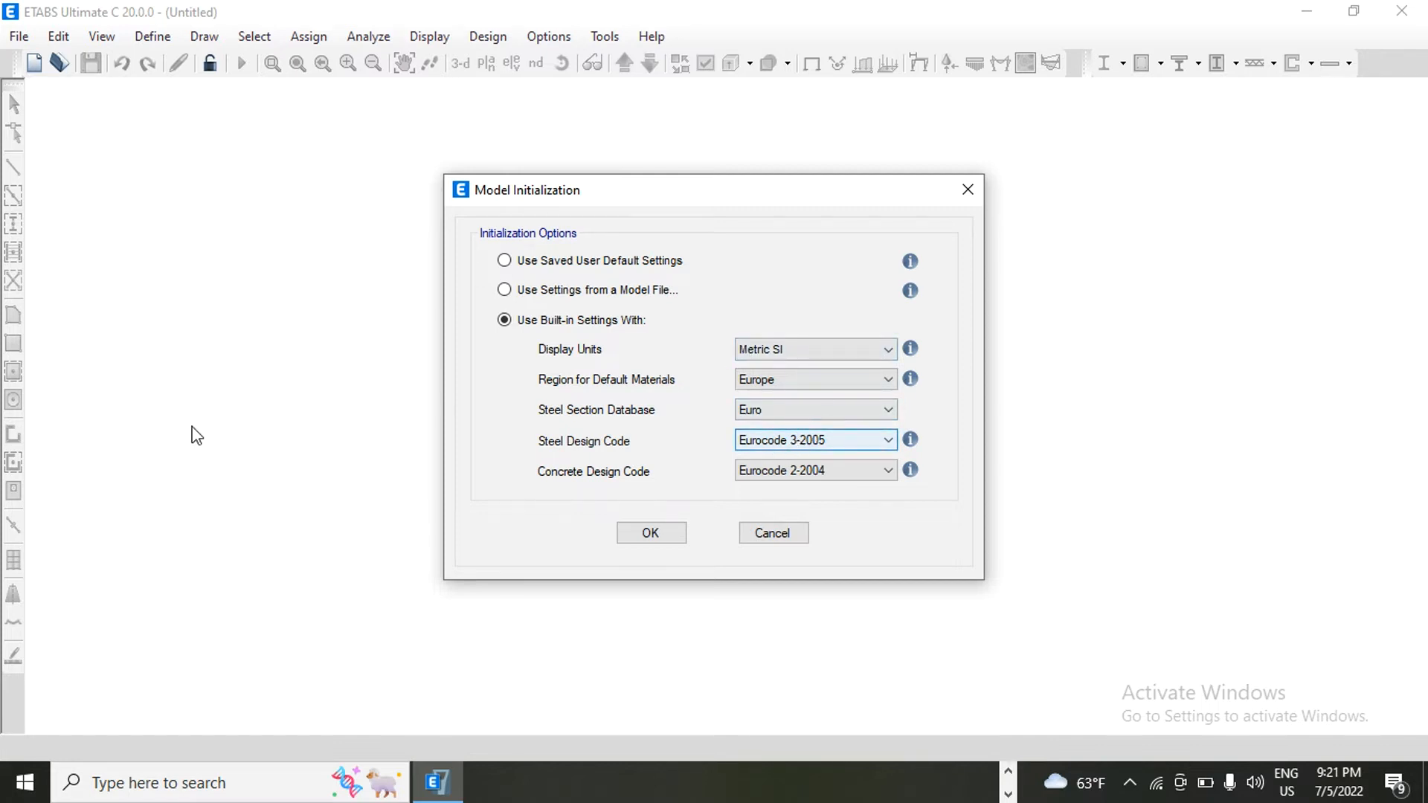
click(785, 447)
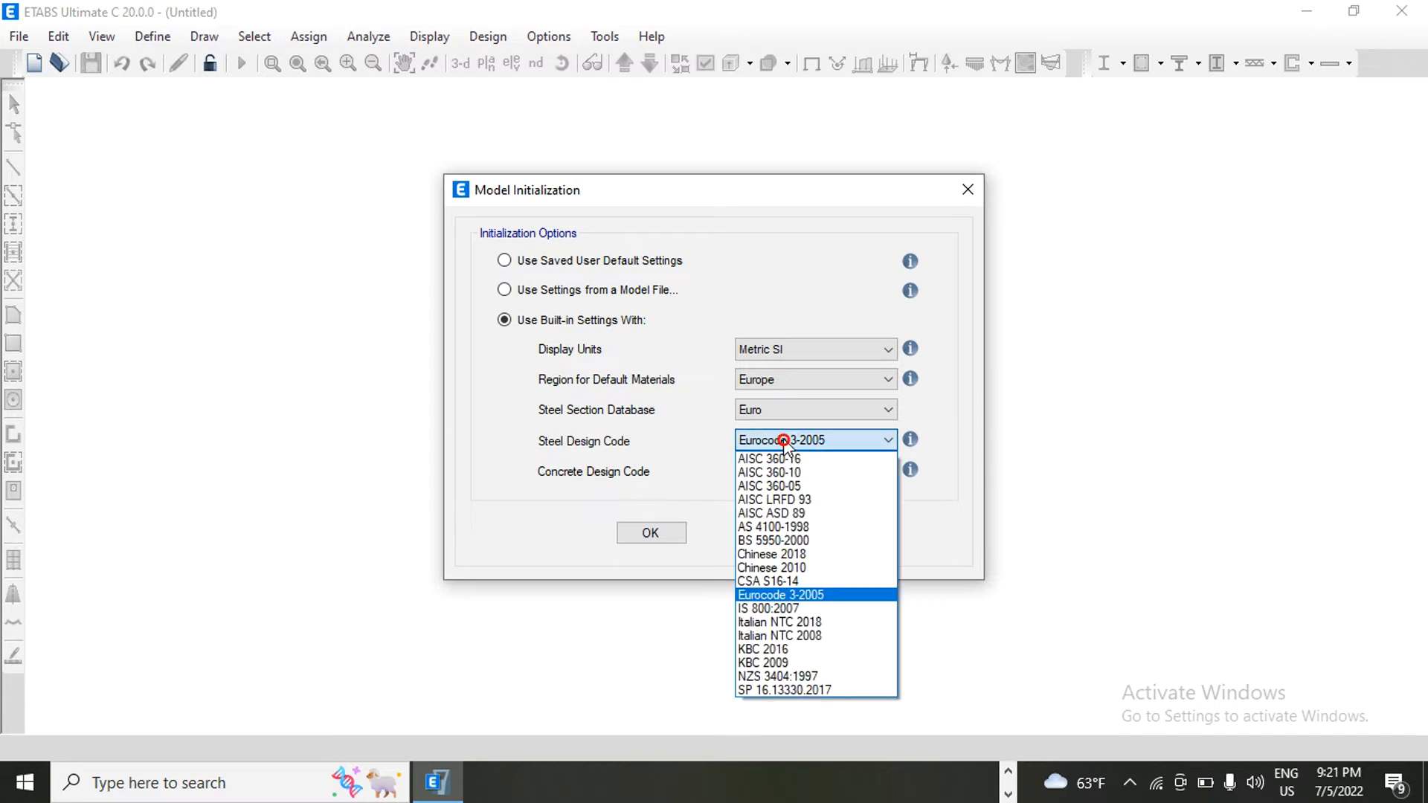
click(778, 595)
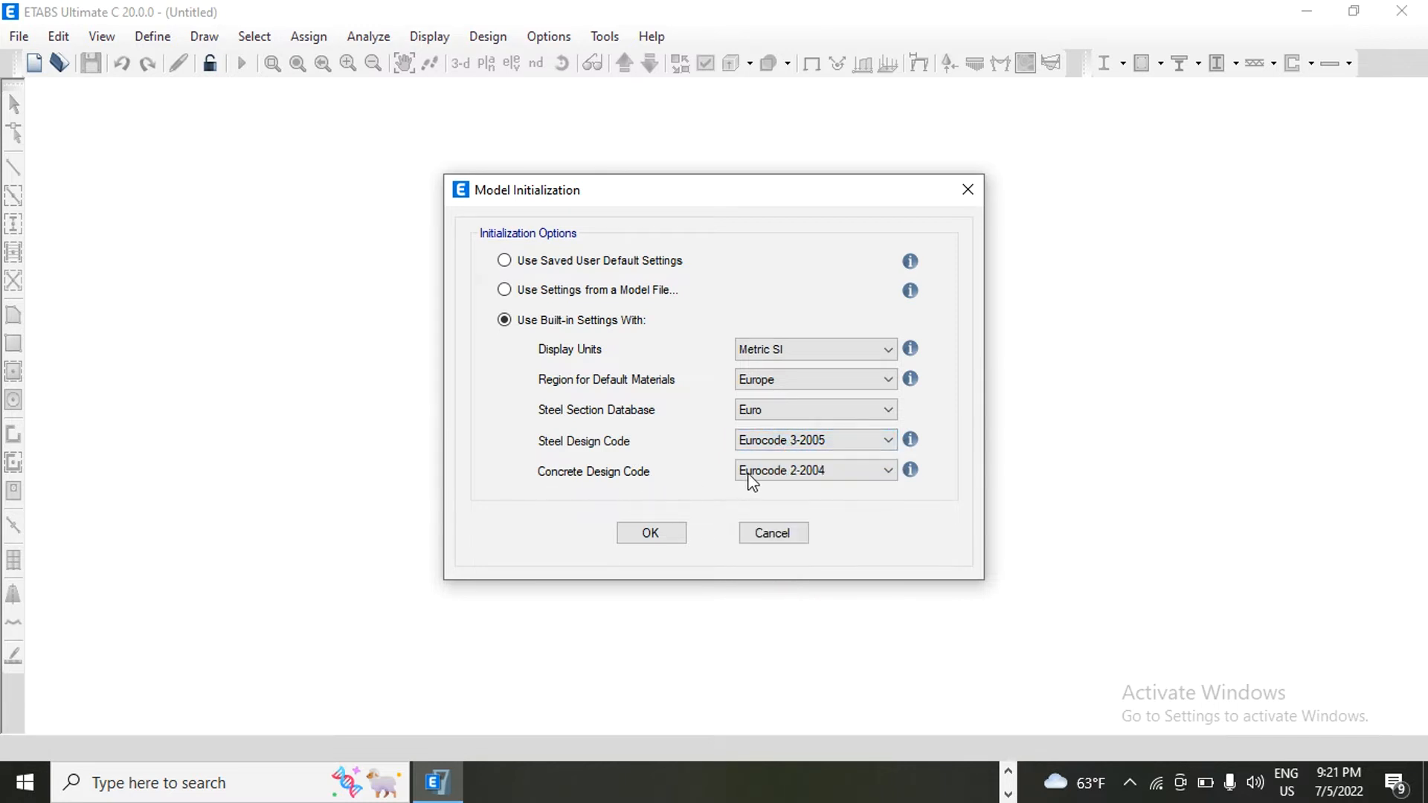
click(772, 472)
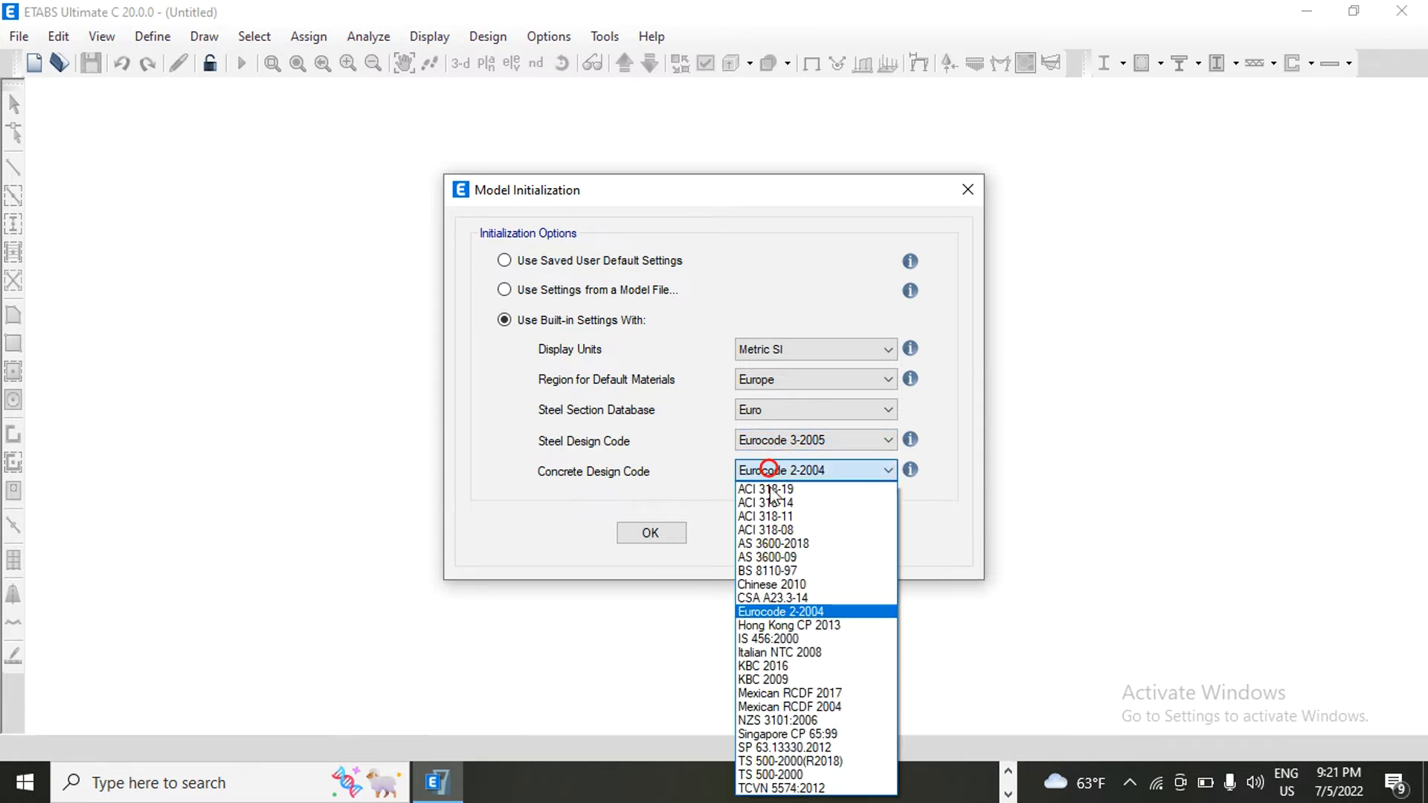
click(771, 612)
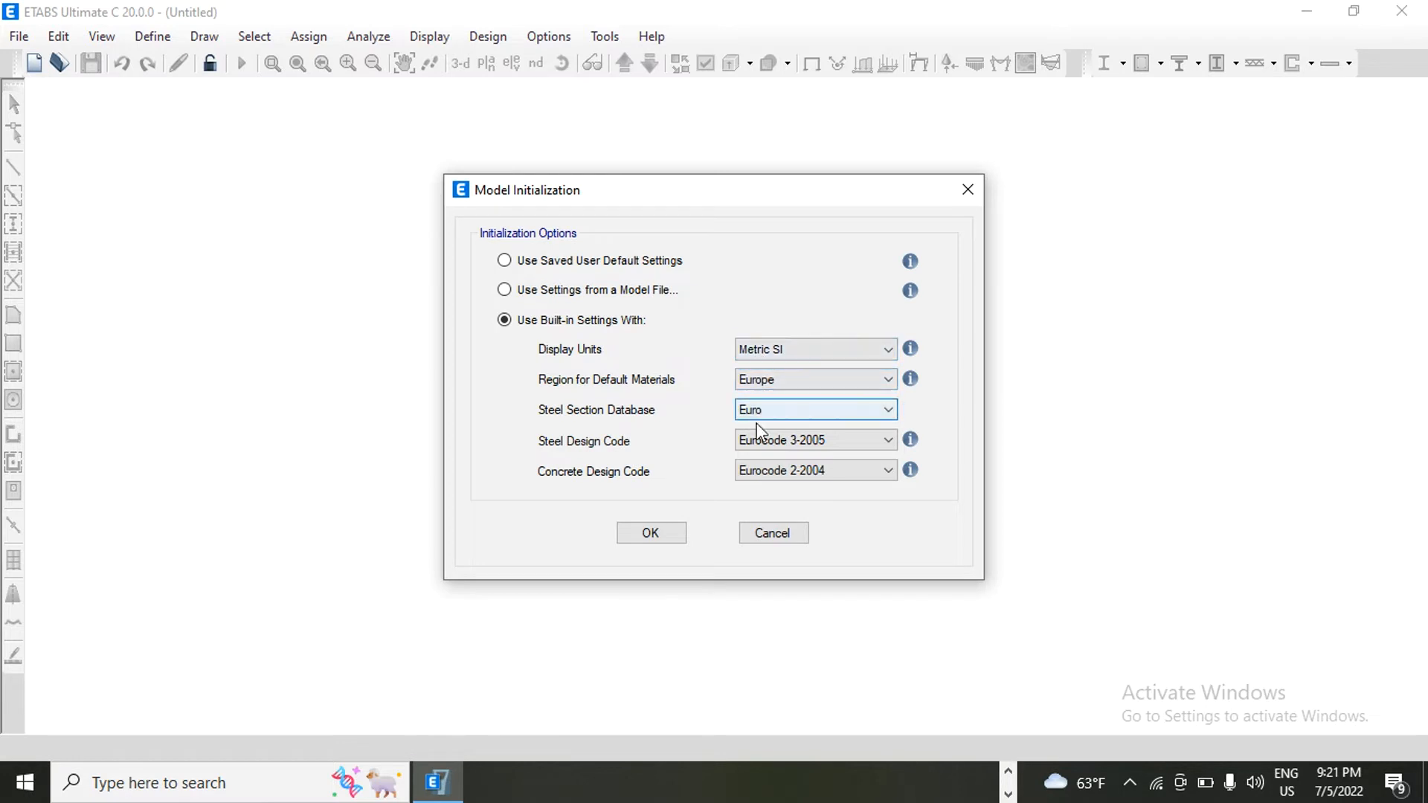
click(672, 534)
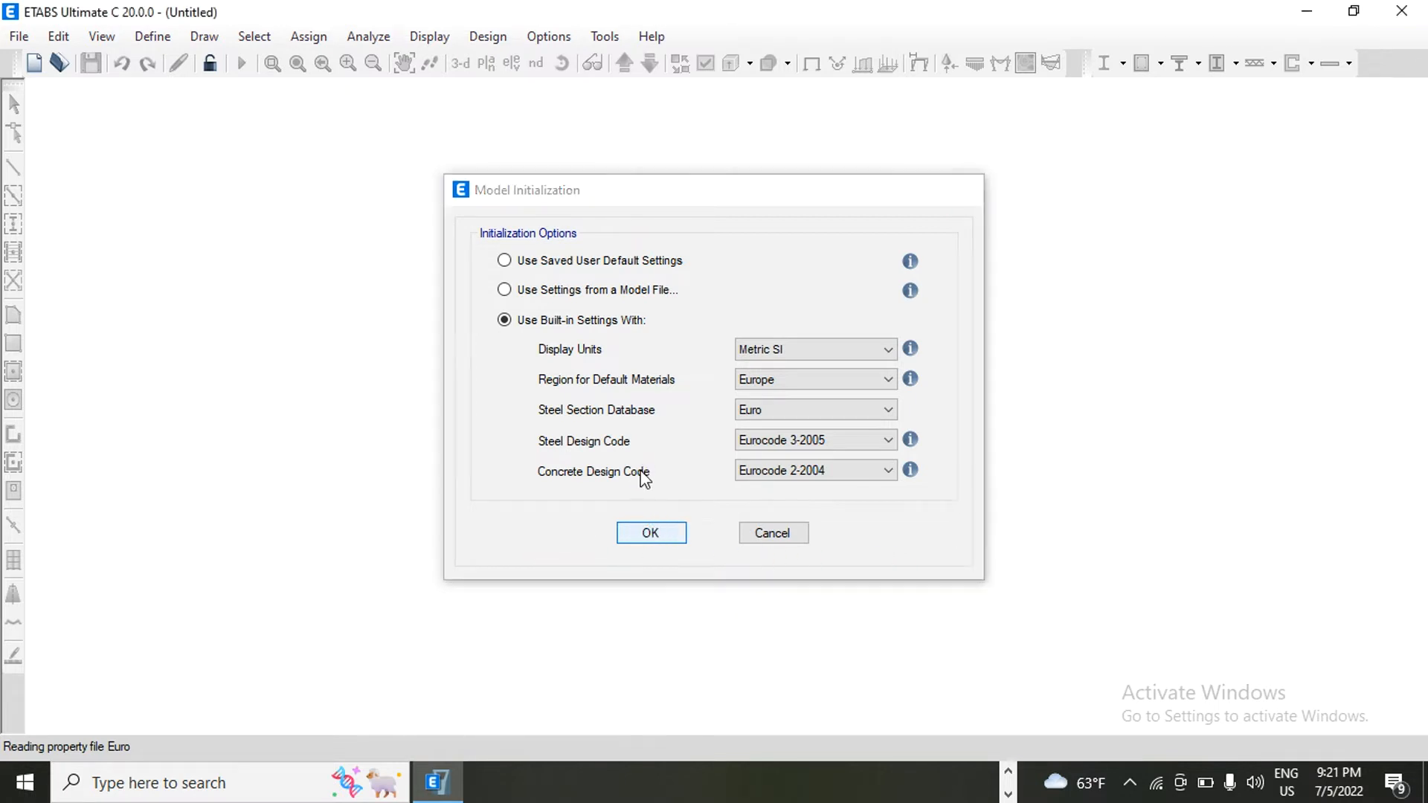
click(1130, 781)
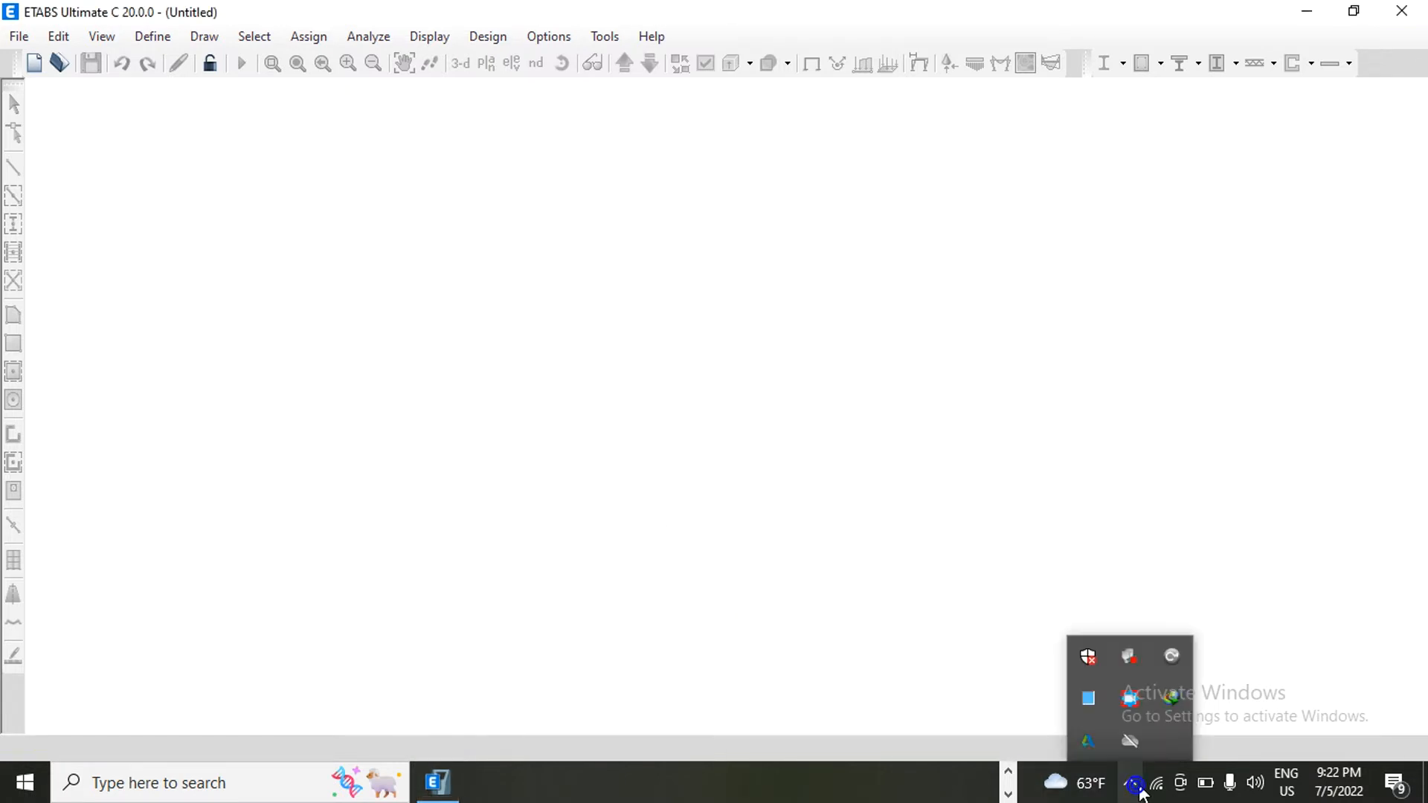
right_click(1130, 704)
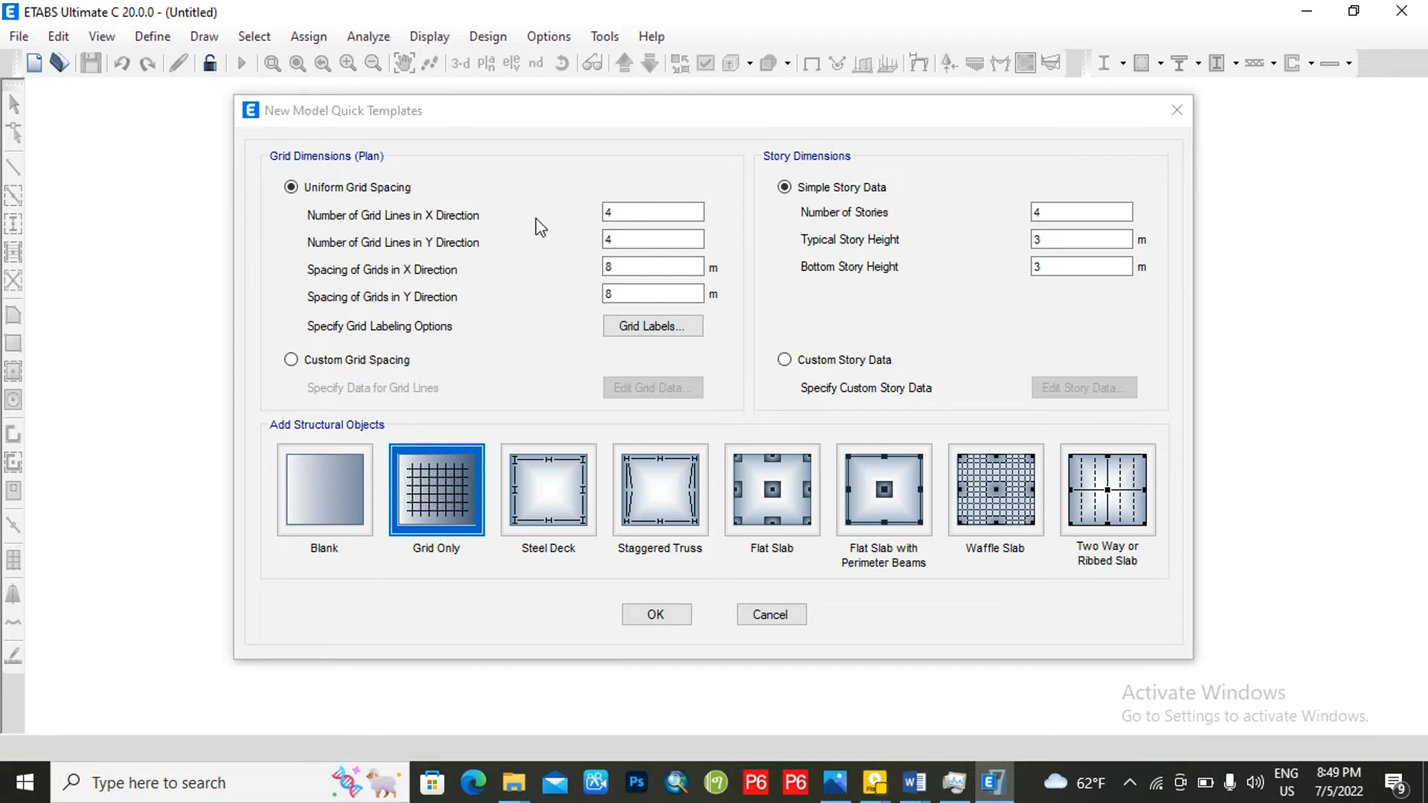
Step: Review the number and spacing of grid lines in X and Y, the number of stories, and the typical and bottom story heights
click(631, 213)
click(631, 213)
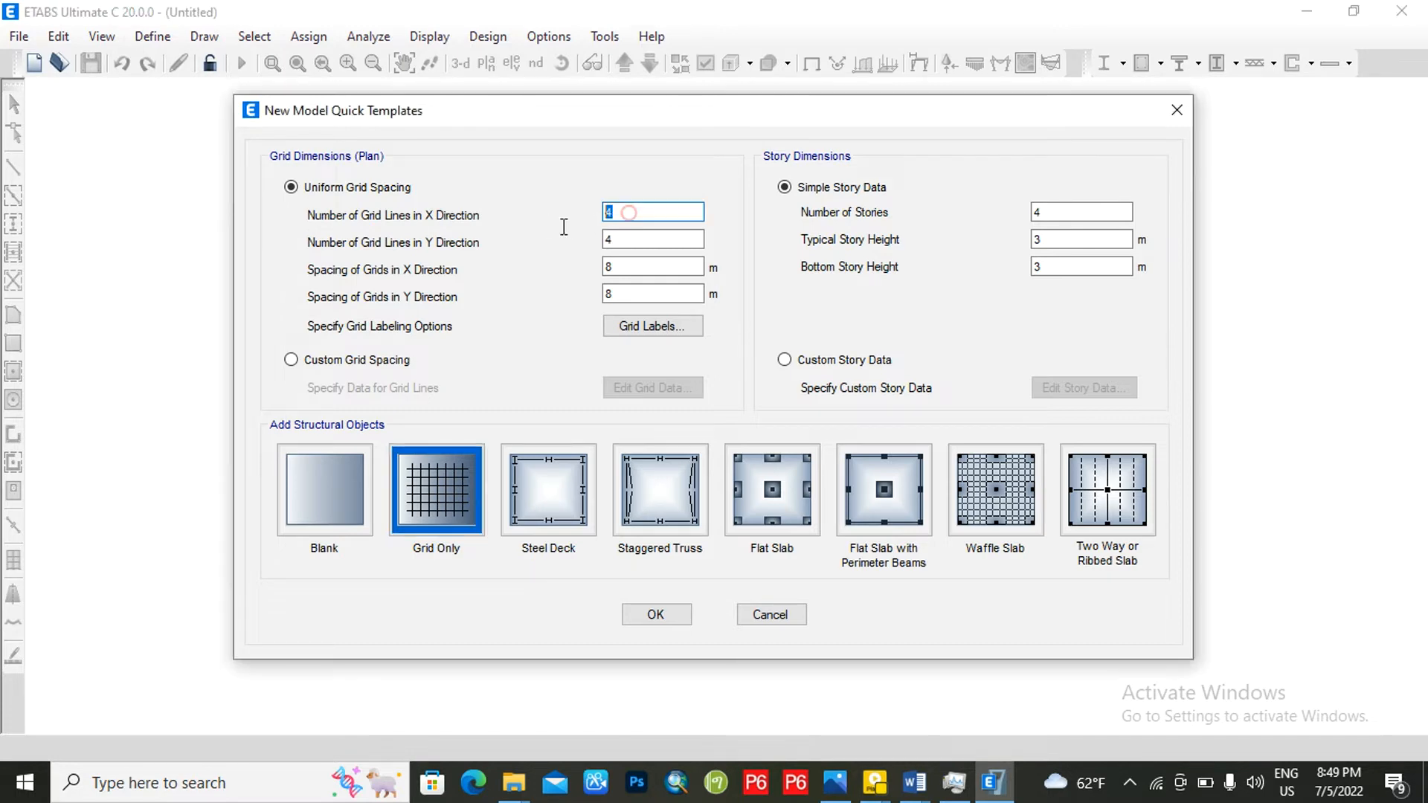
double_click(617, 239)
double_click(634, 267)
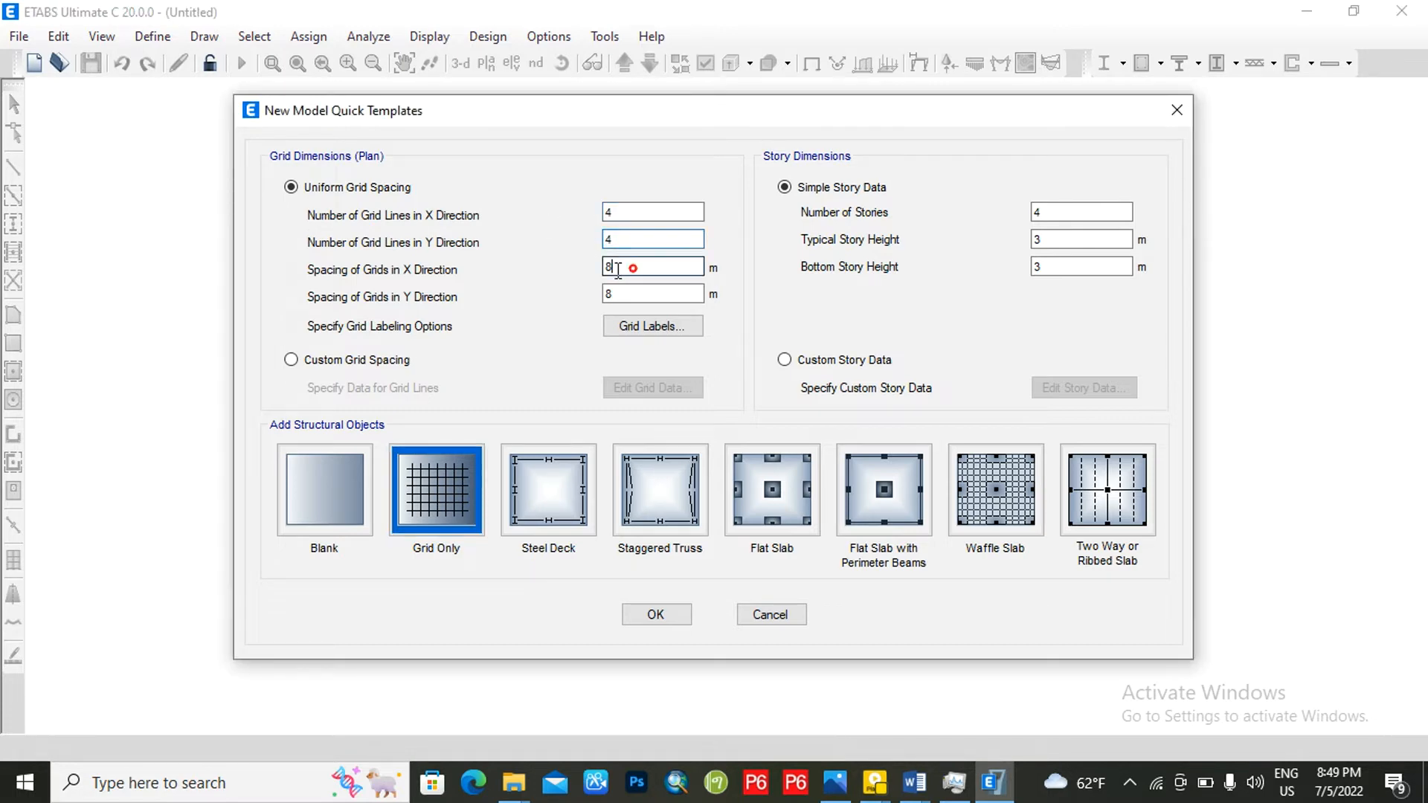
double_click(617, 295)
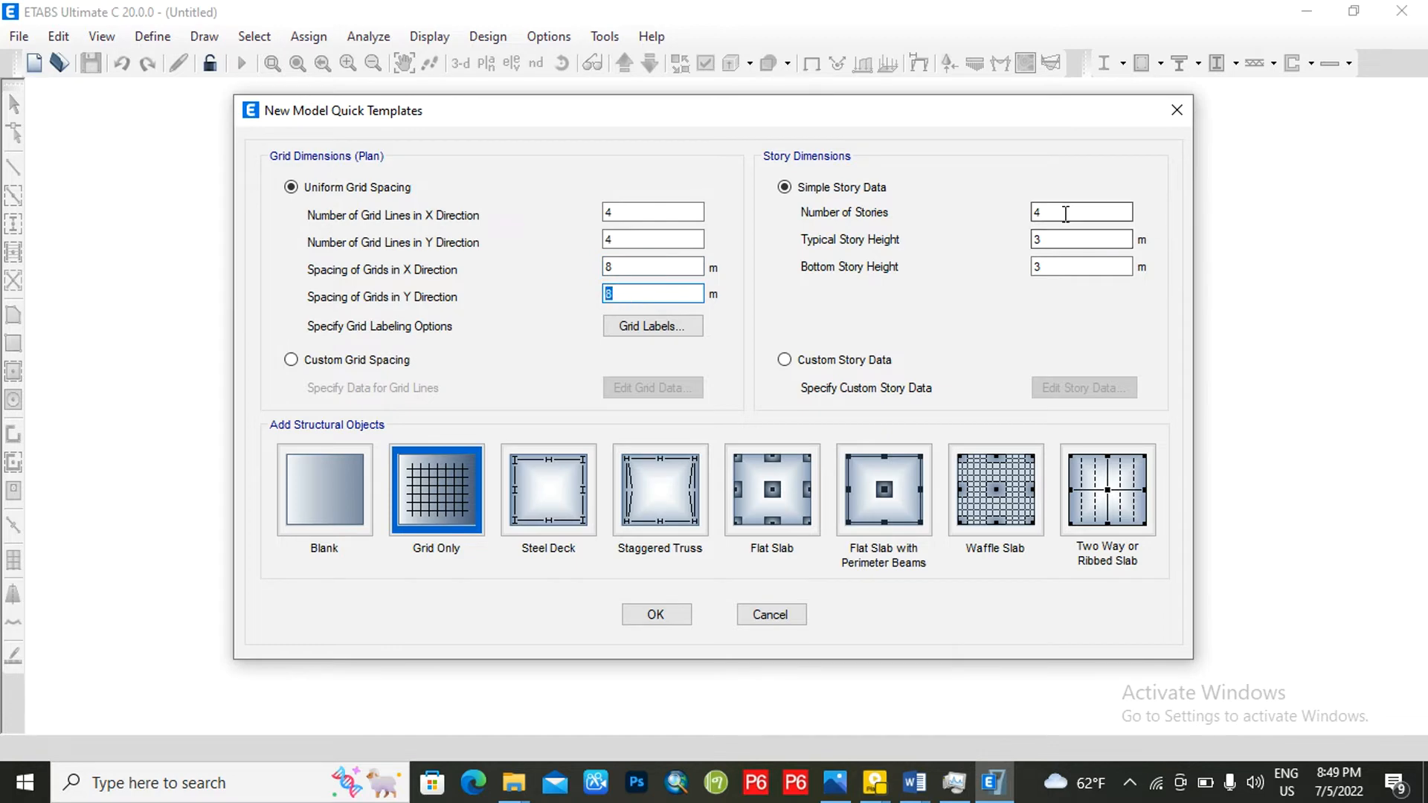
double_click(1062, 214)
double_click(1038, 238)
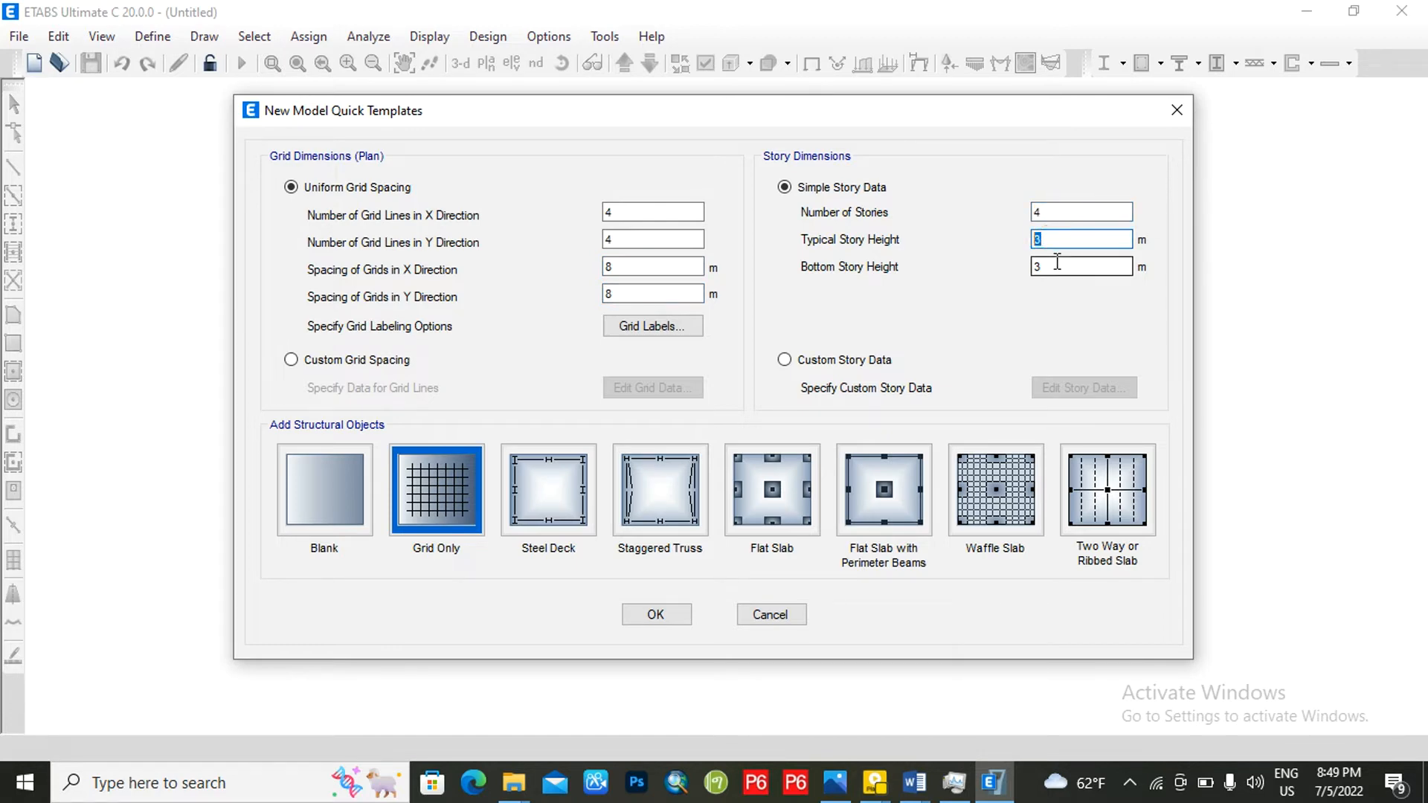
double_click(1047, 266)
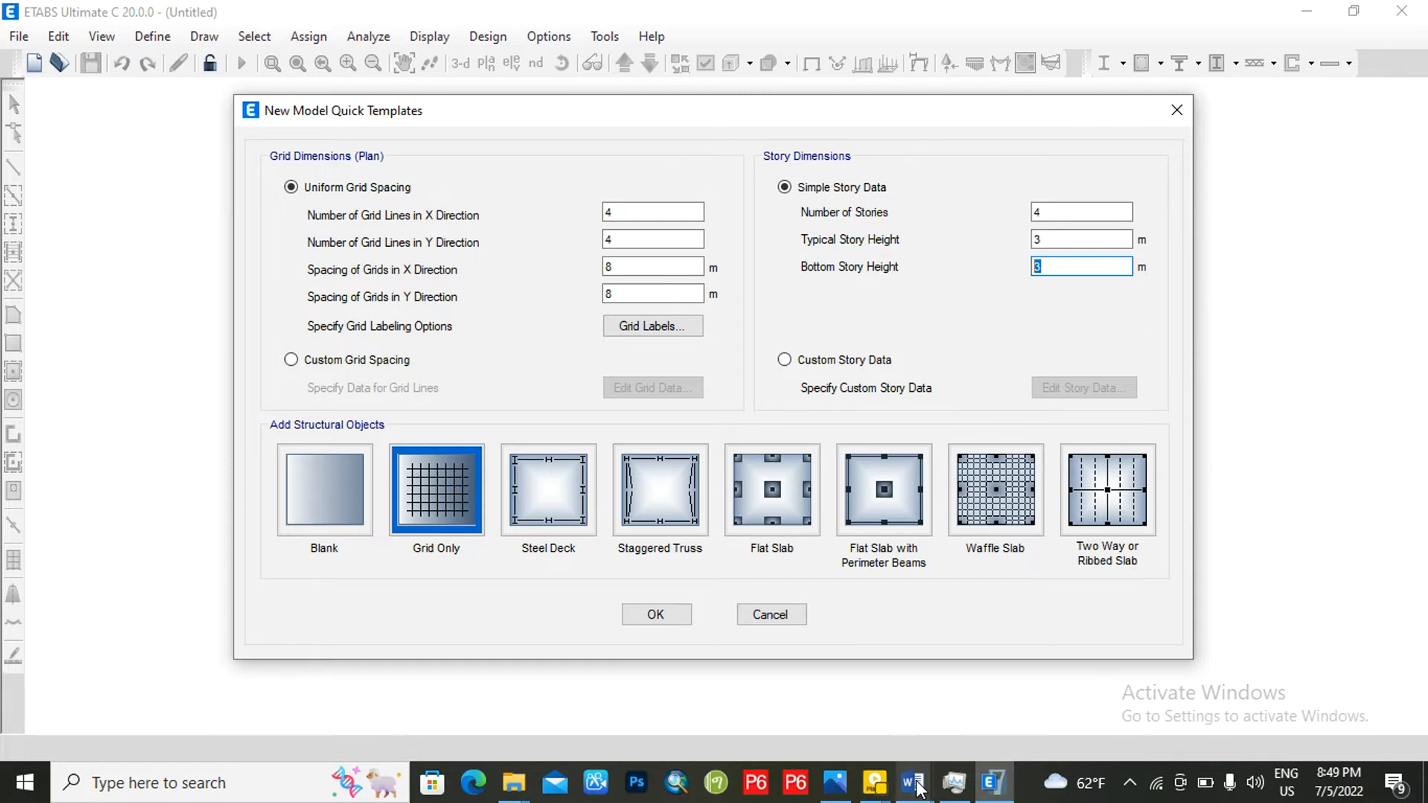
Step: Switch to the Word document and review the g+2 residential building heading, the sample model images and the floor layouts
mouse_move(915, 779)
click(796, 701)
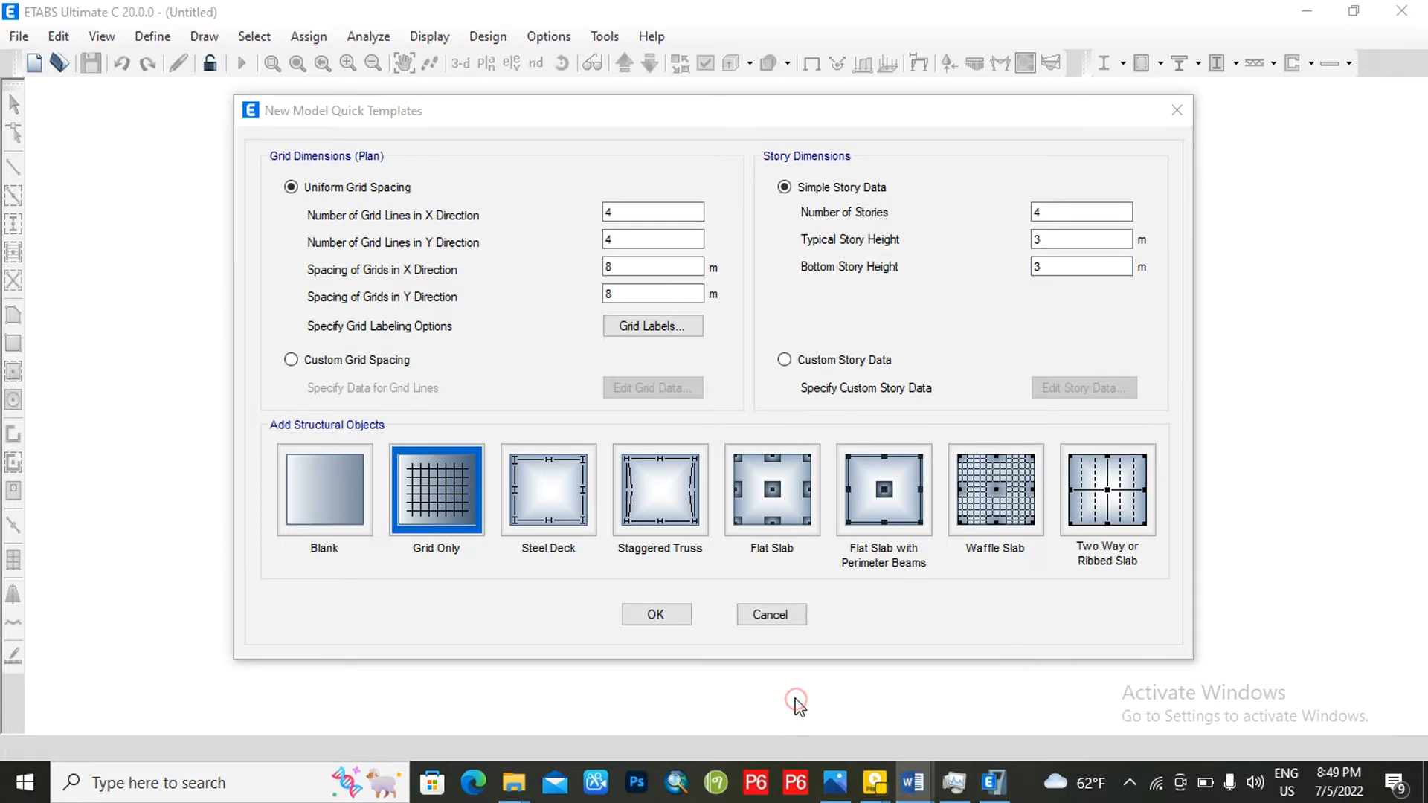
scroll(491, 214, up, 3)
scroll(487, 215, up, 4)
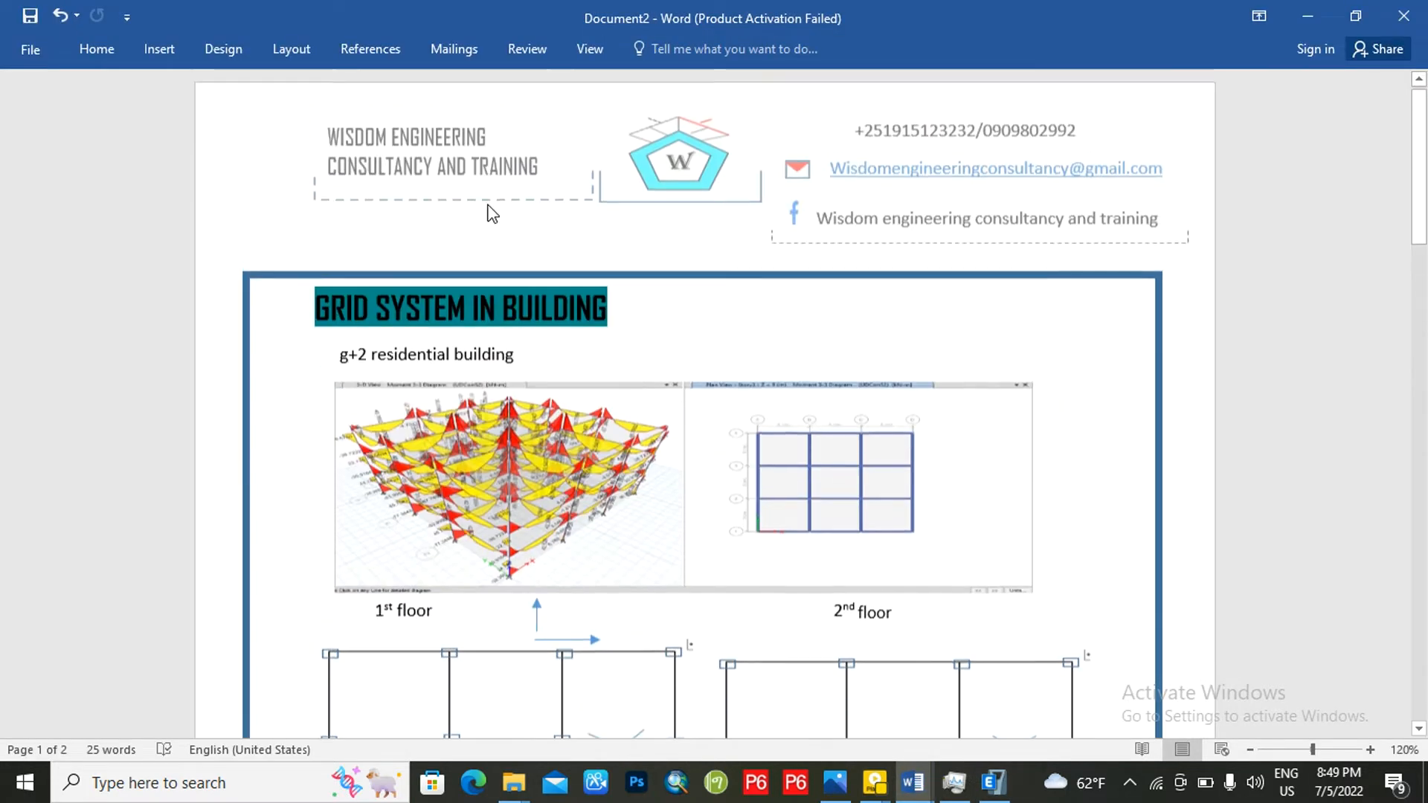
scroll(490, 212, down, 3)
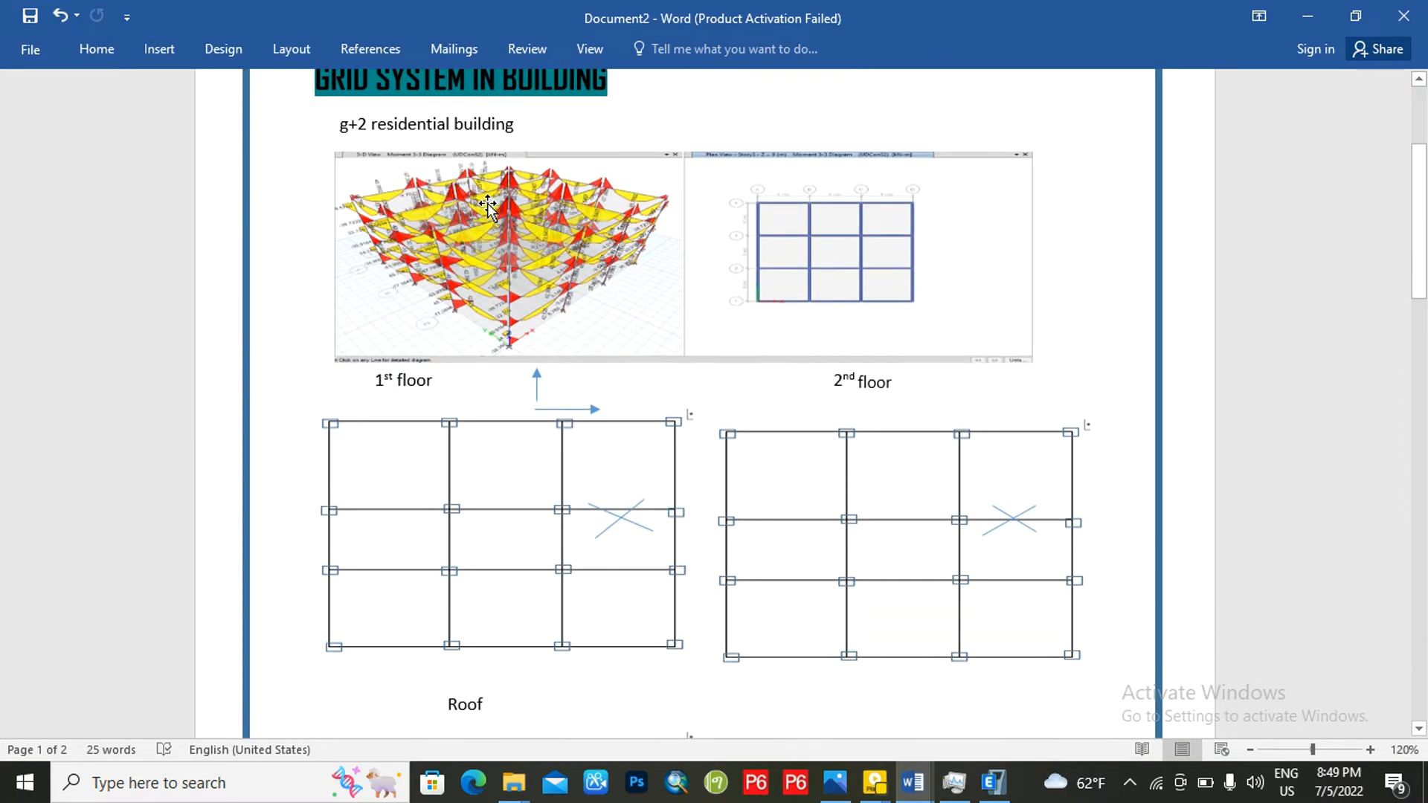
scroll(491, 212, up, 3)
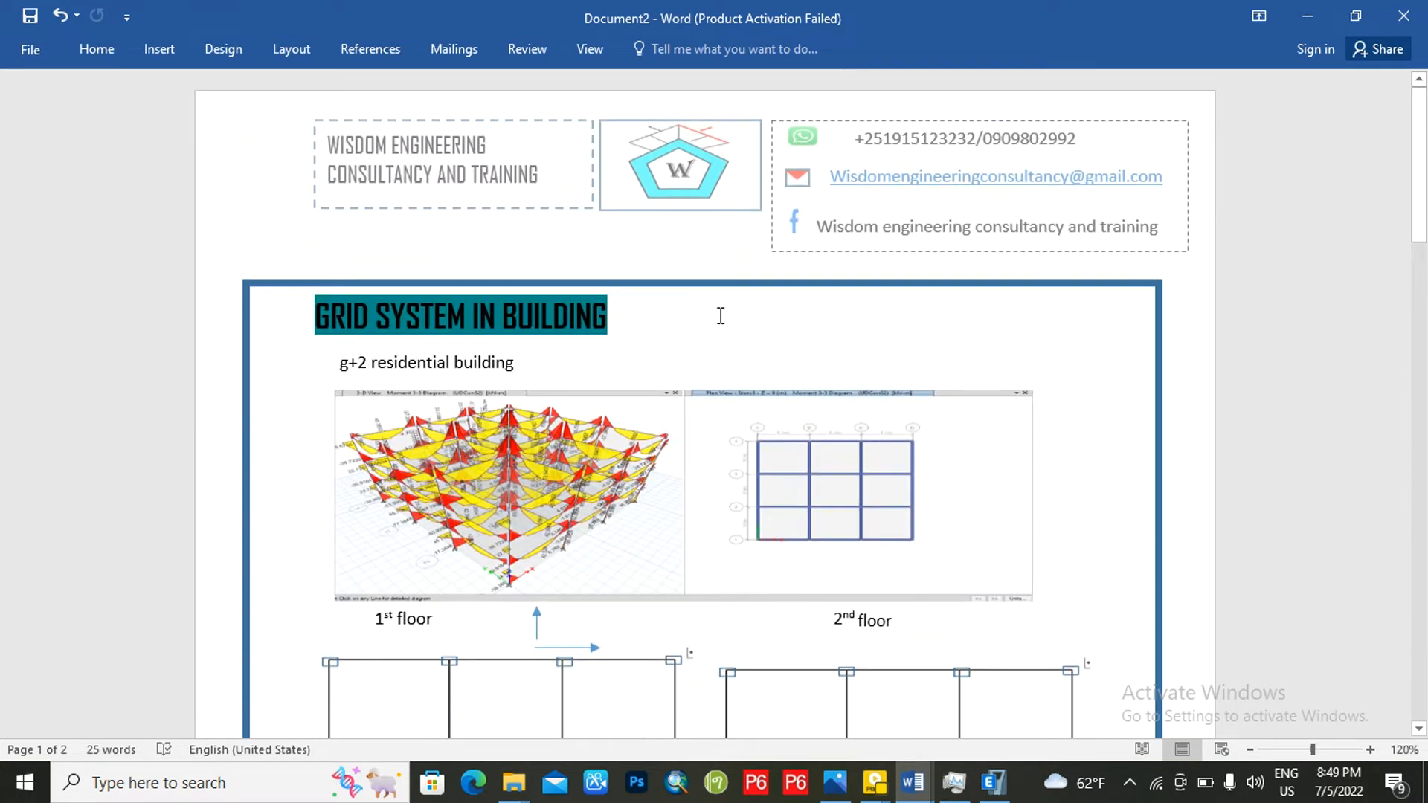
double_click(631, 311)
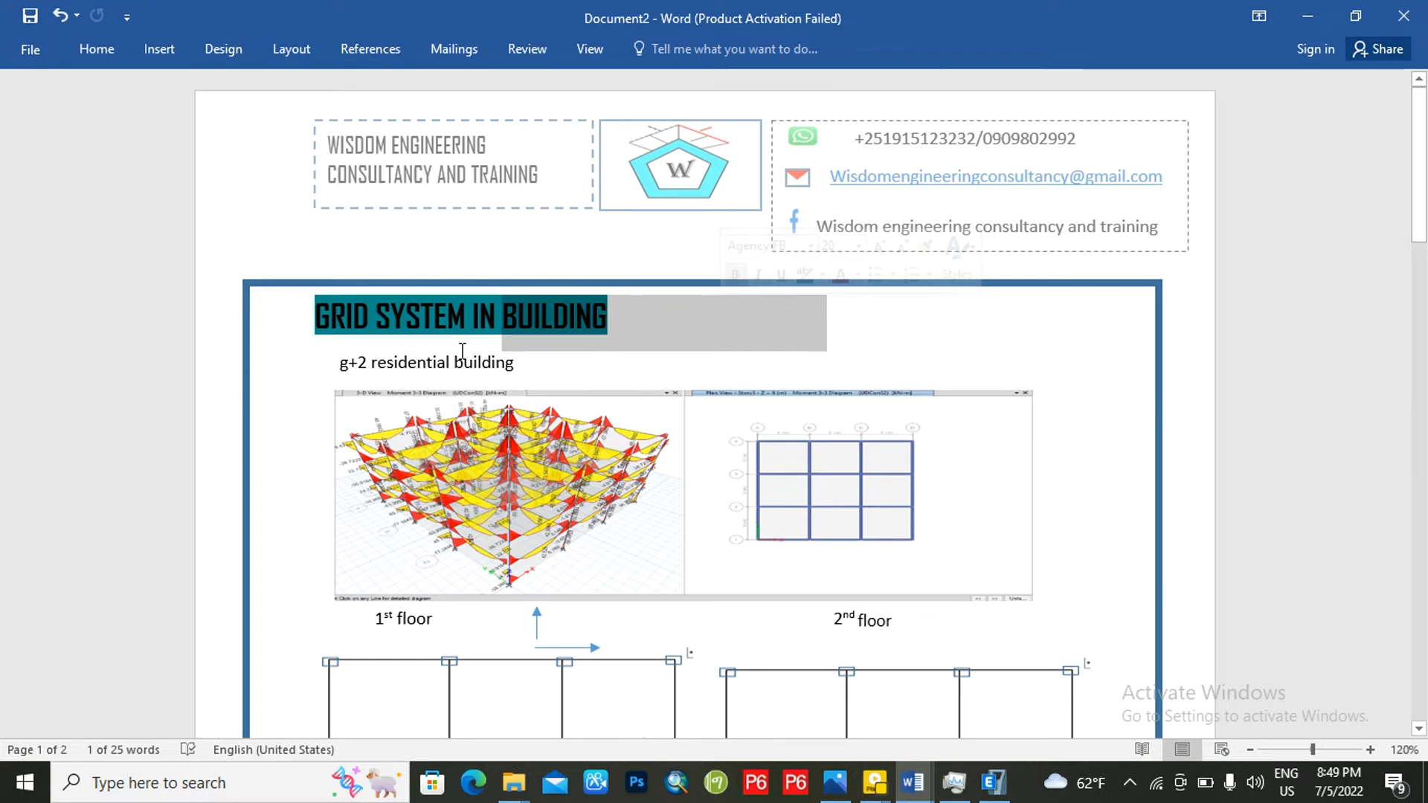
drag(332, 368, 582, 370)
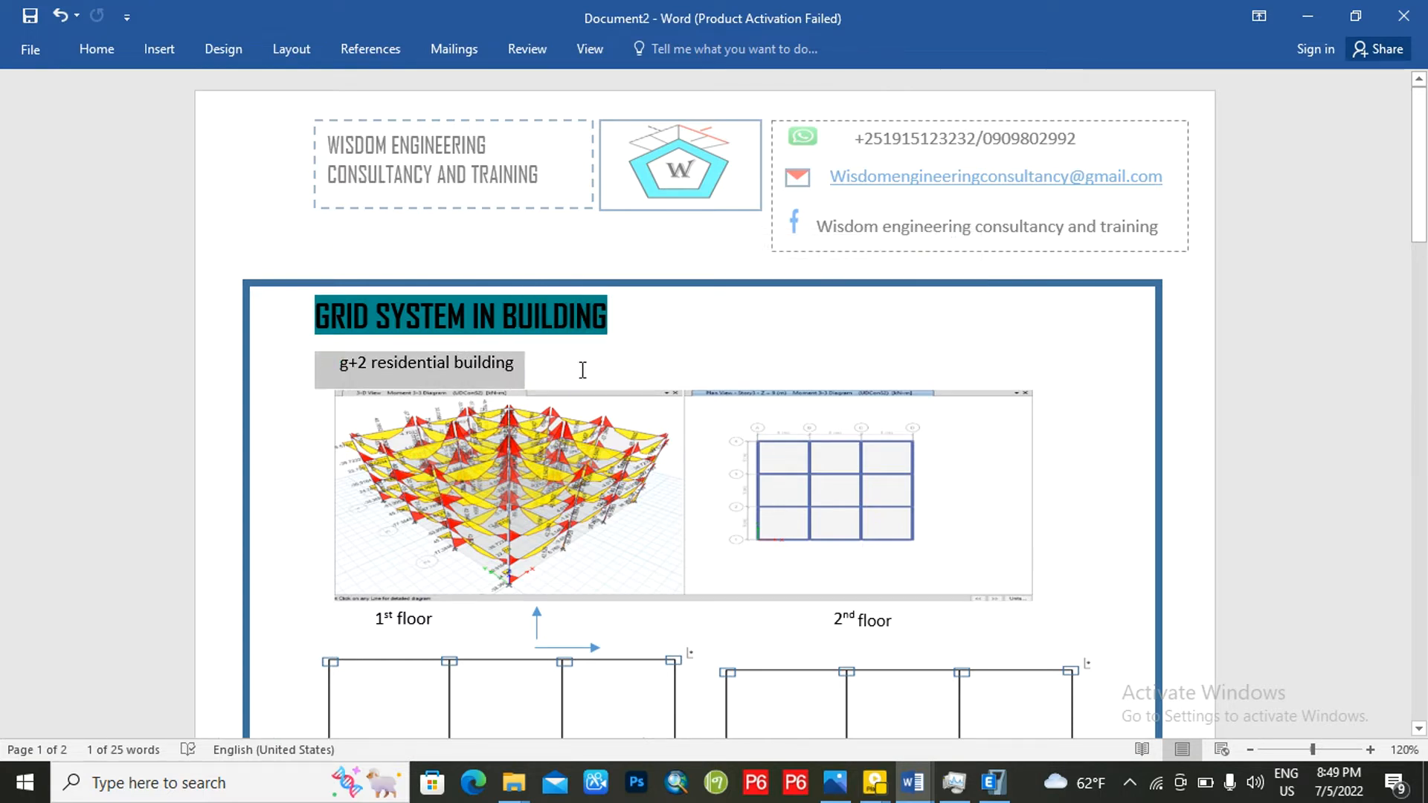
scroll(521, 412, down, 3)
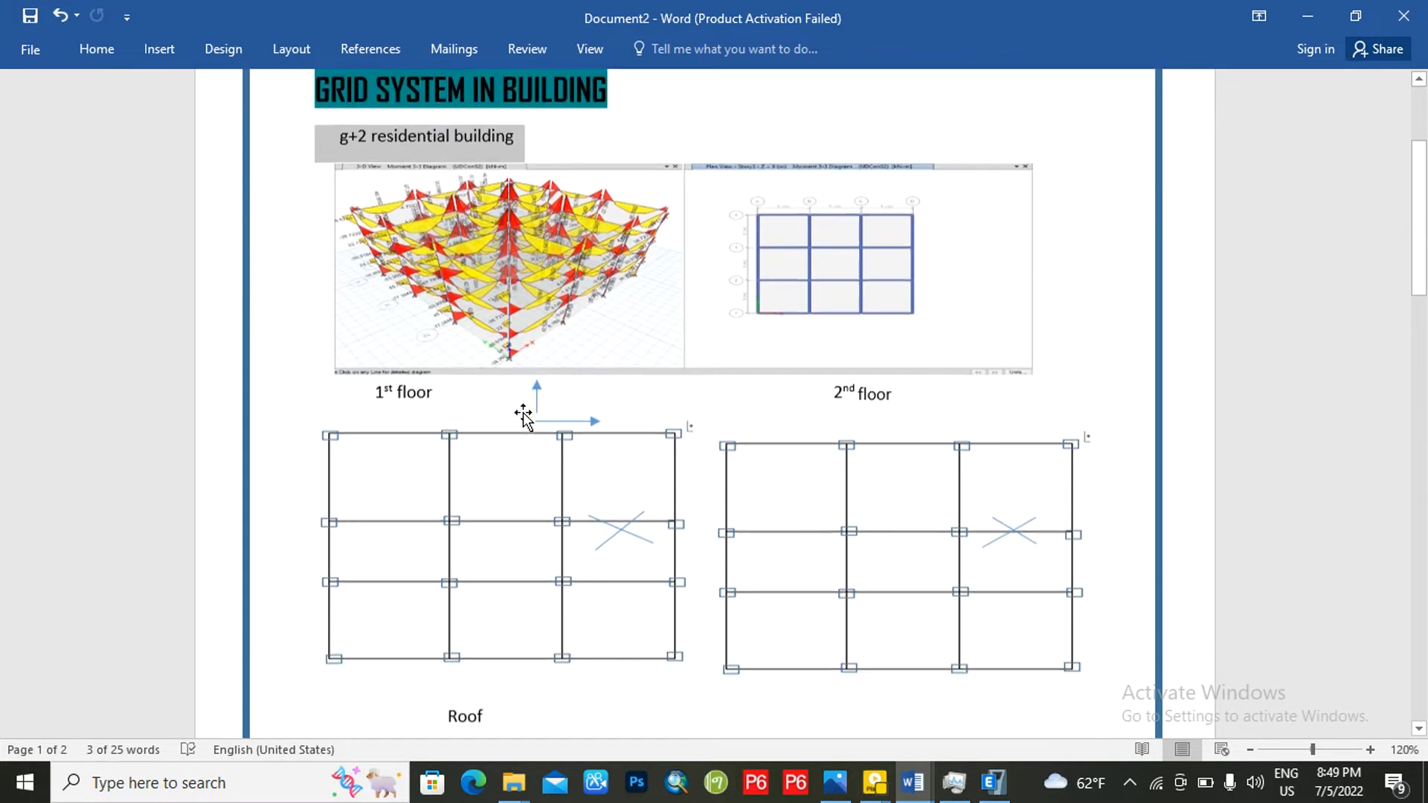
Step: Examine the first floor, second floor and roof column layouts and the column spacing note in the Description box
scroll(523, 416, down, 1)
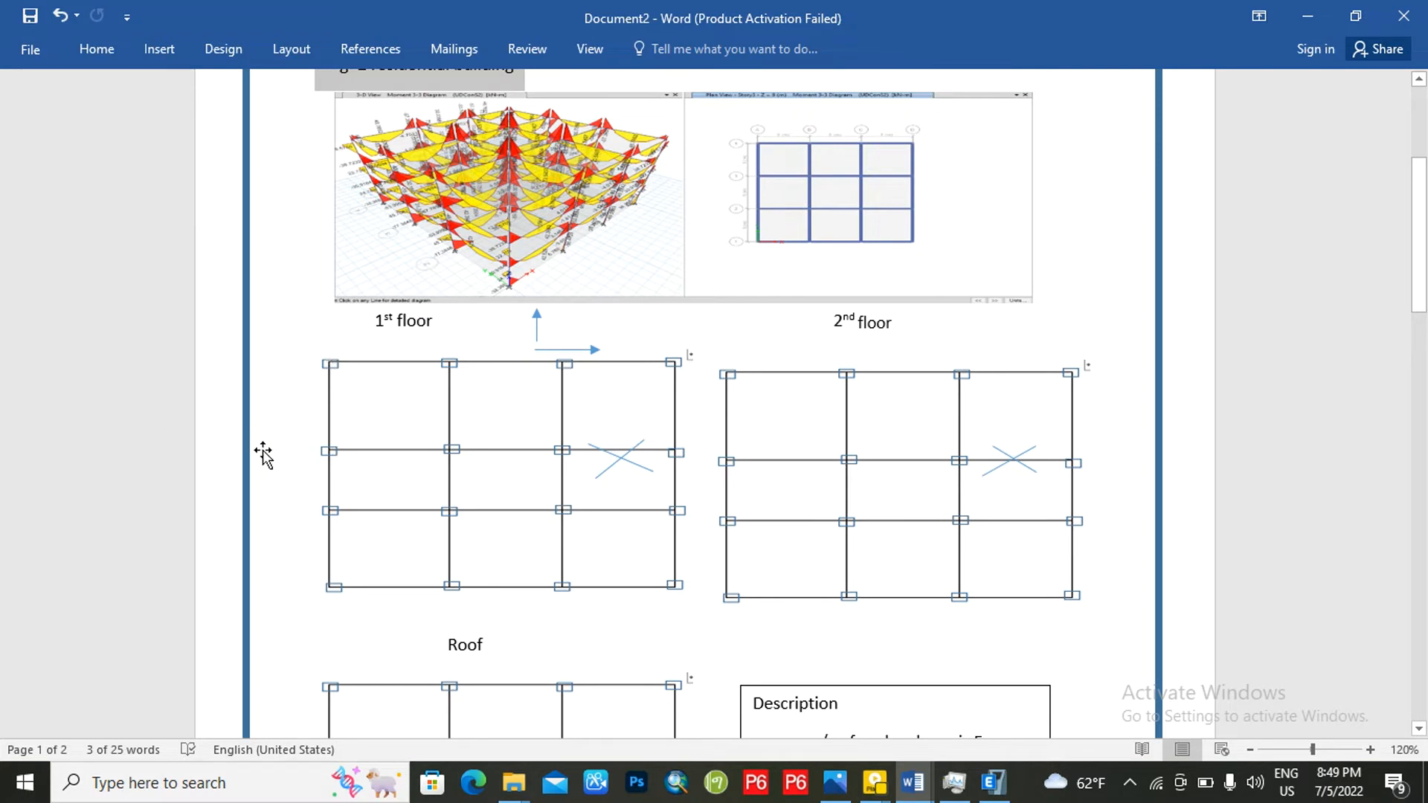
scroll(554, 424, down, 3)
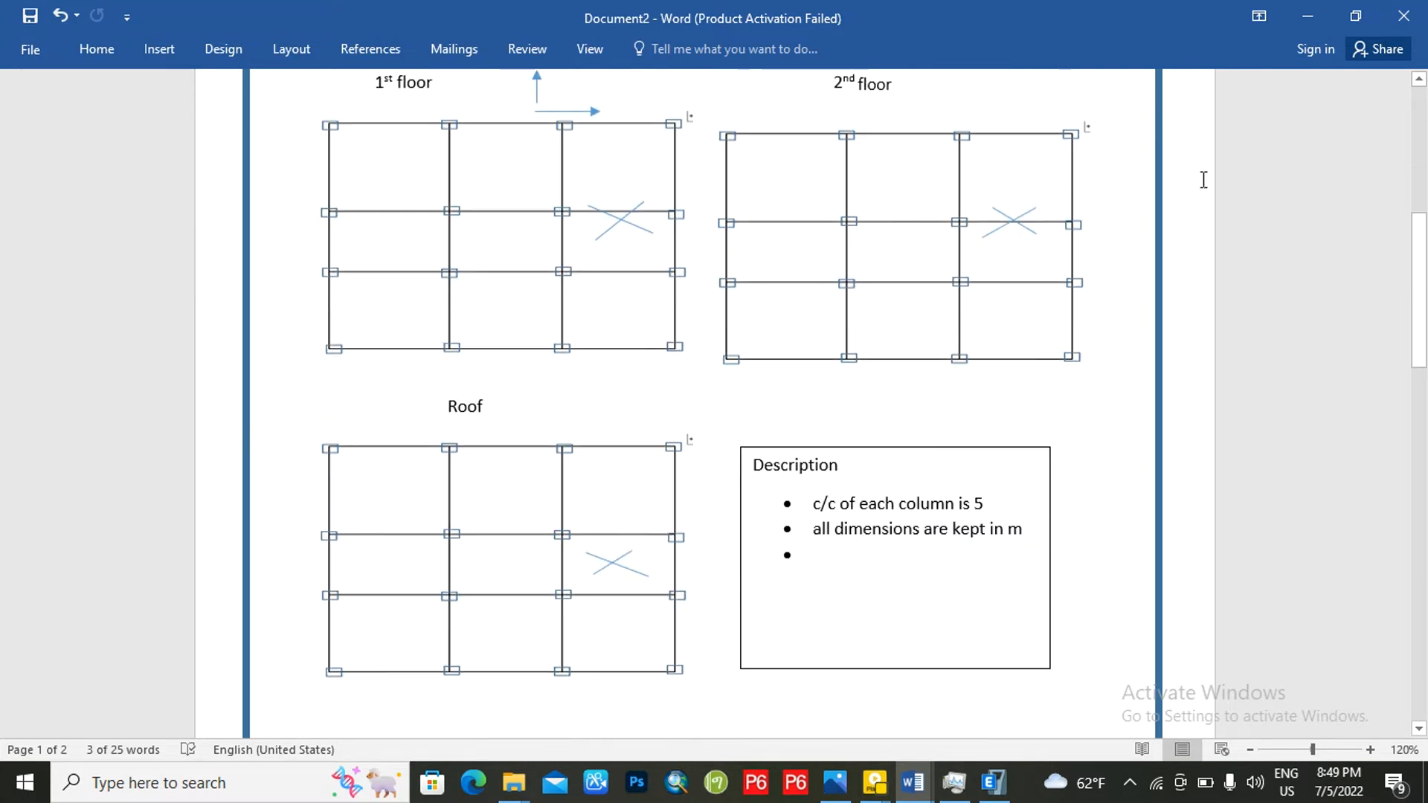
scroll(646, 423, up, 3)
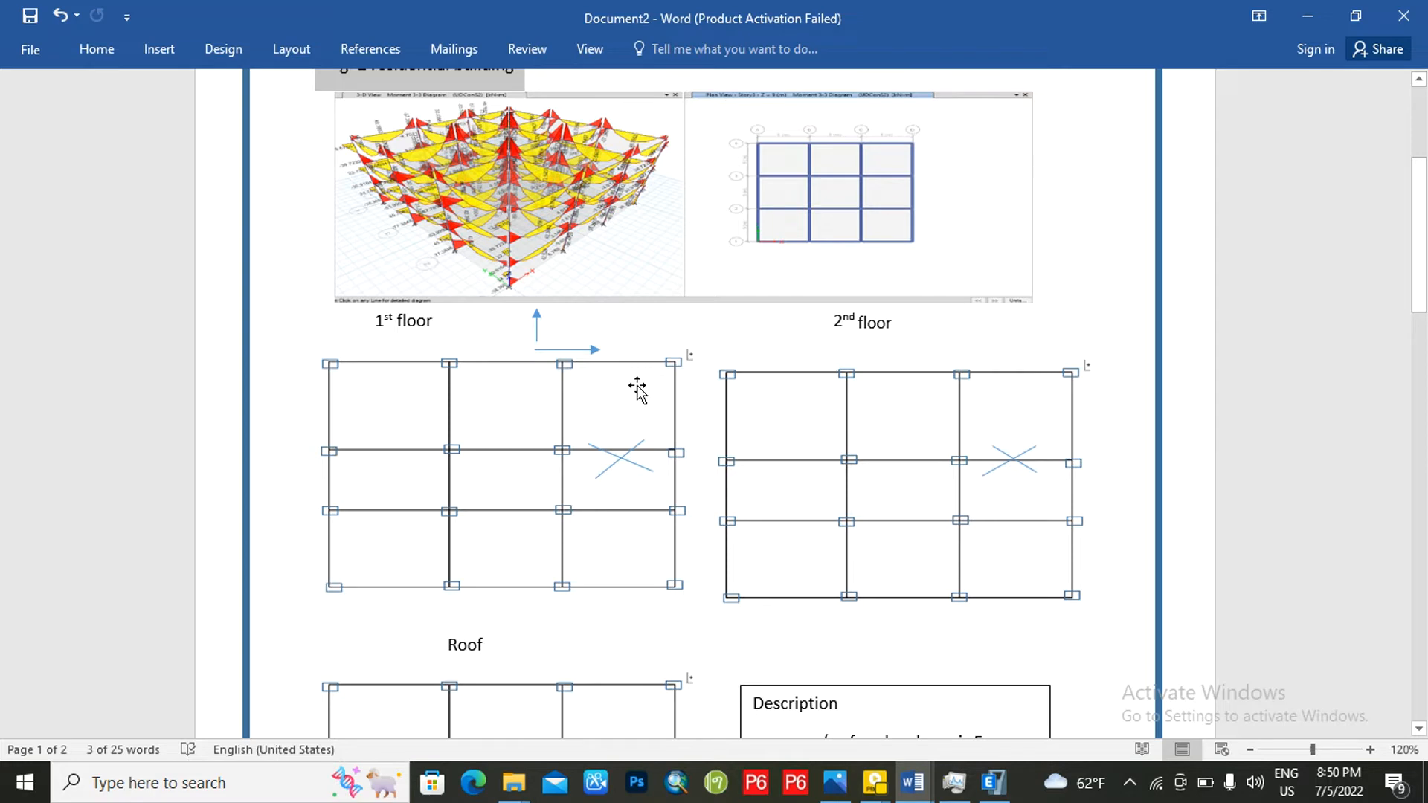
scroll(637, 390, down, 1)
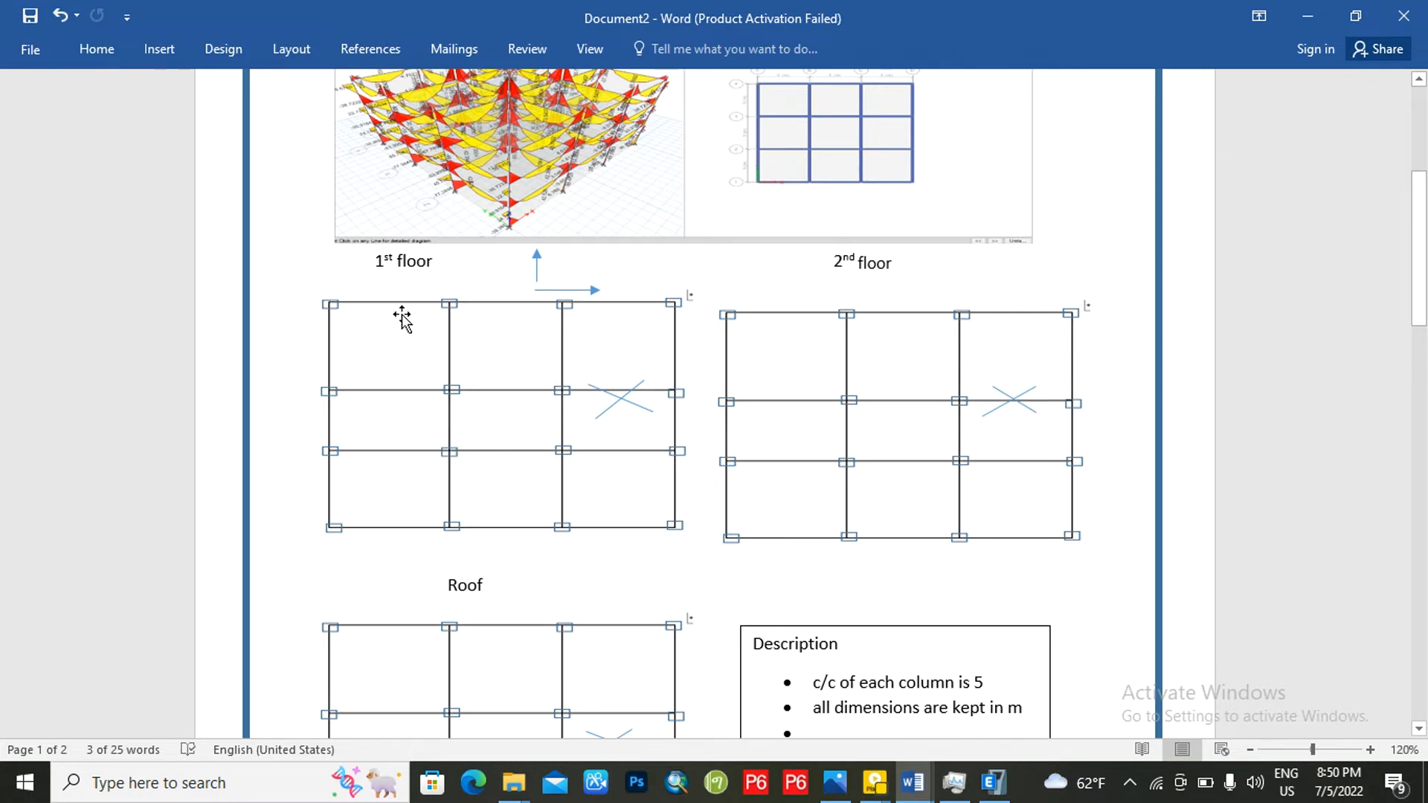
scroll(402, 319, down, 1)
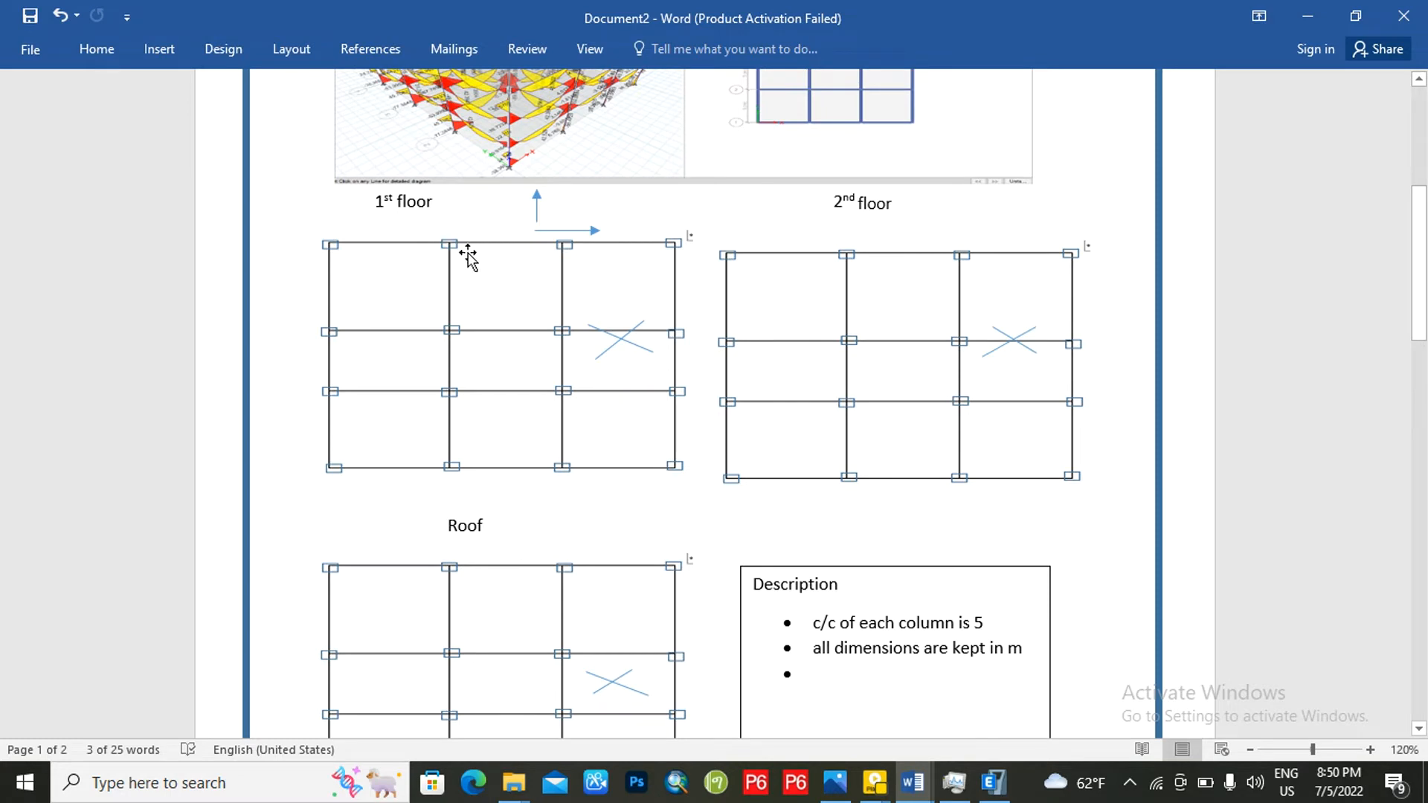
scroll(472, 276, down, 2)
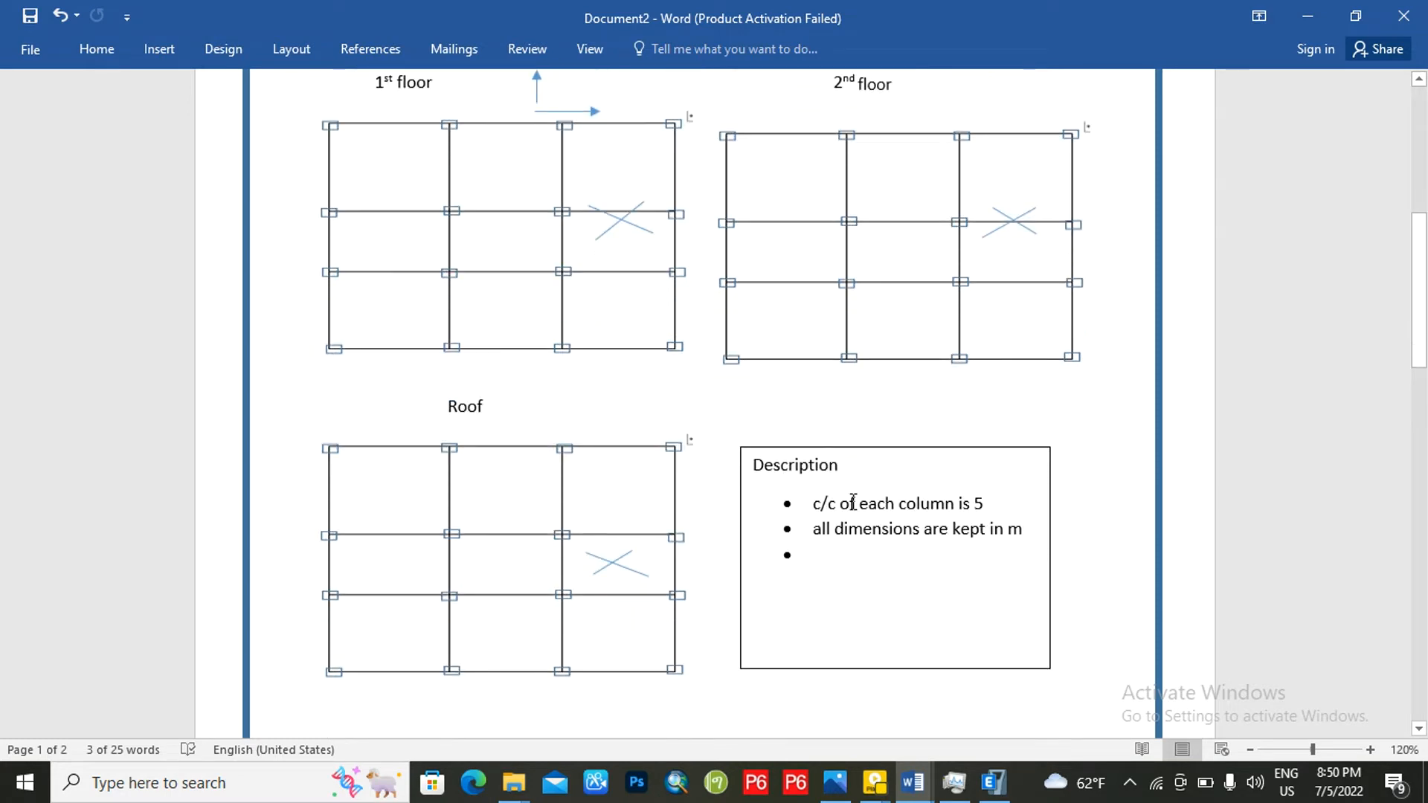
drag(826, 504, 1000, 505)
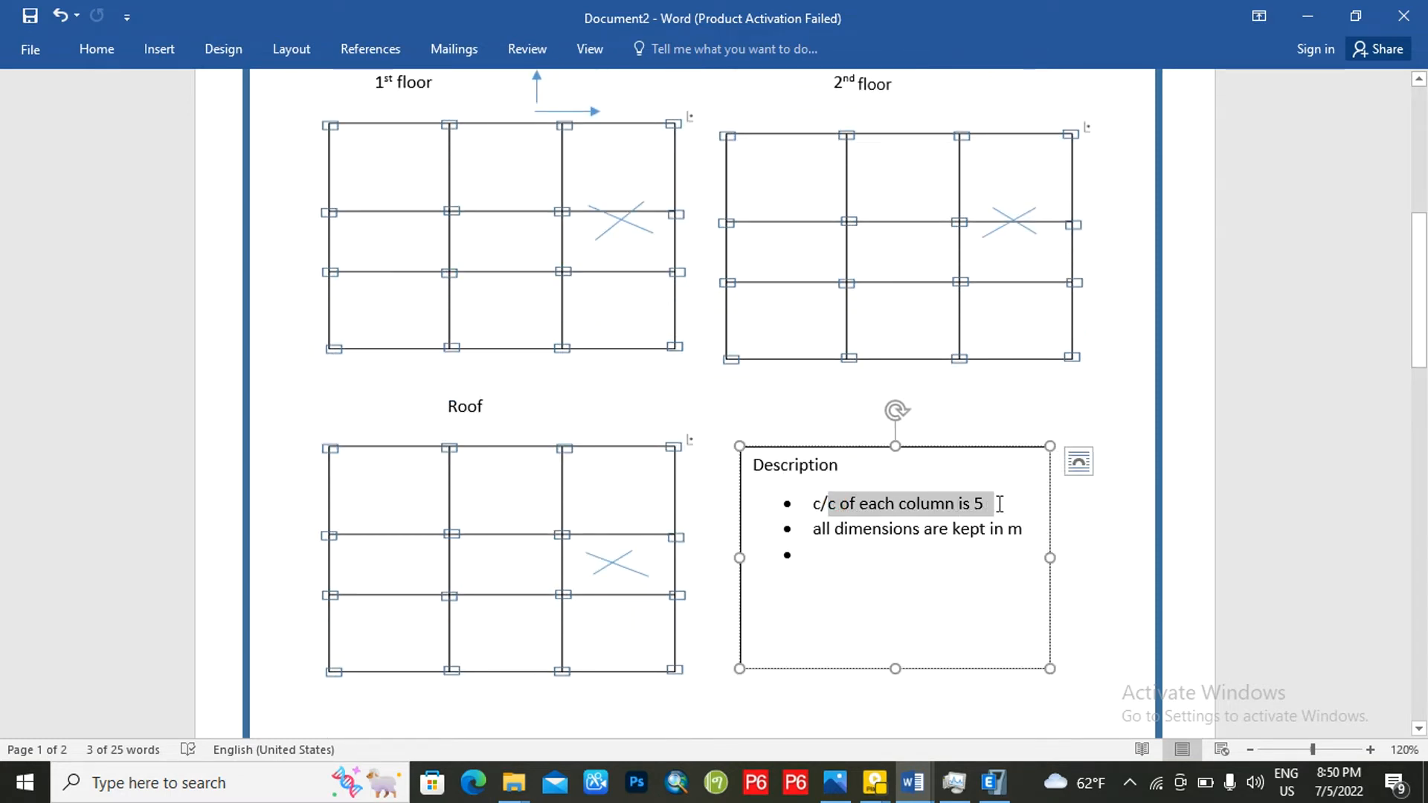
click(1018, 506)
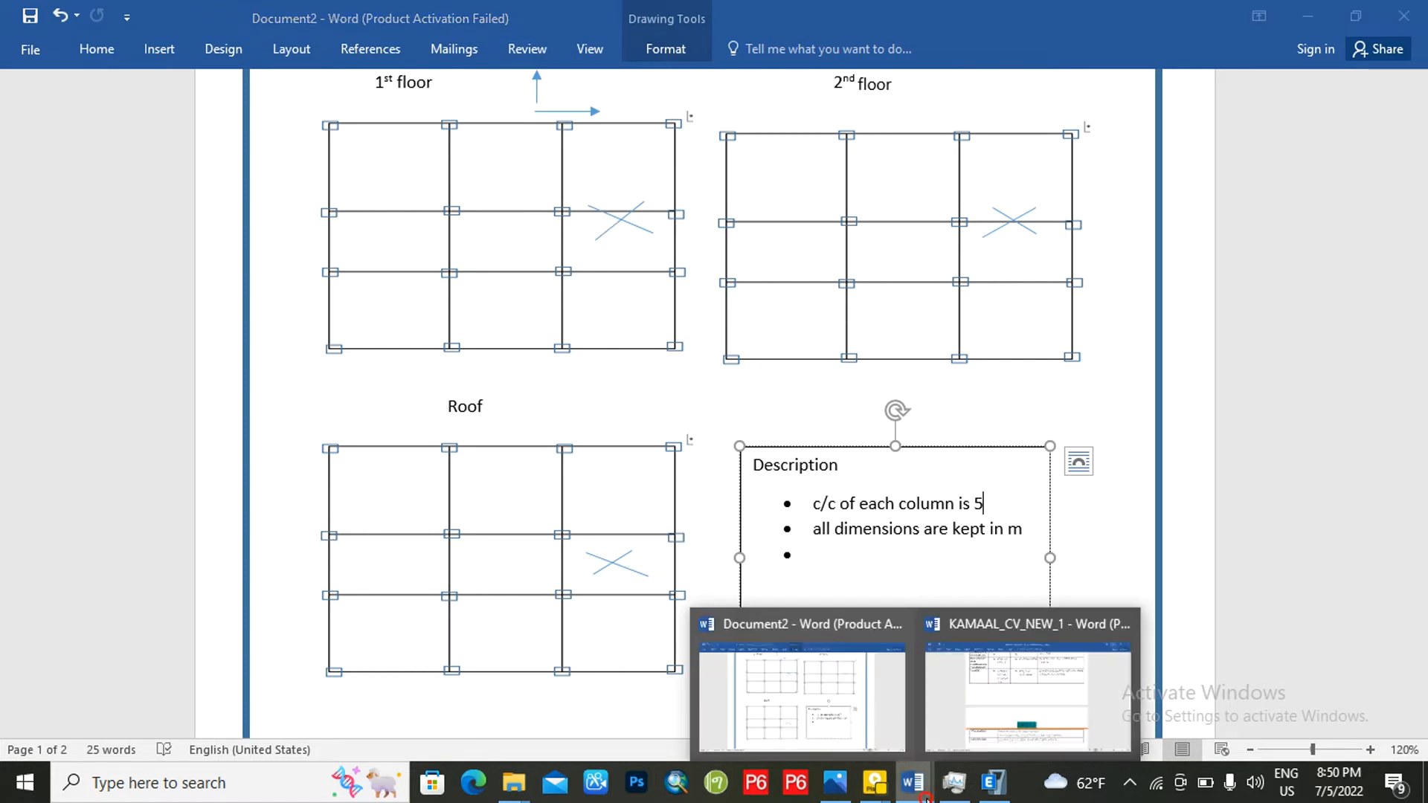
Step: Return to ETABS and set the grid spacing to 5 m in both the X and Y directions
click(1010, 791)
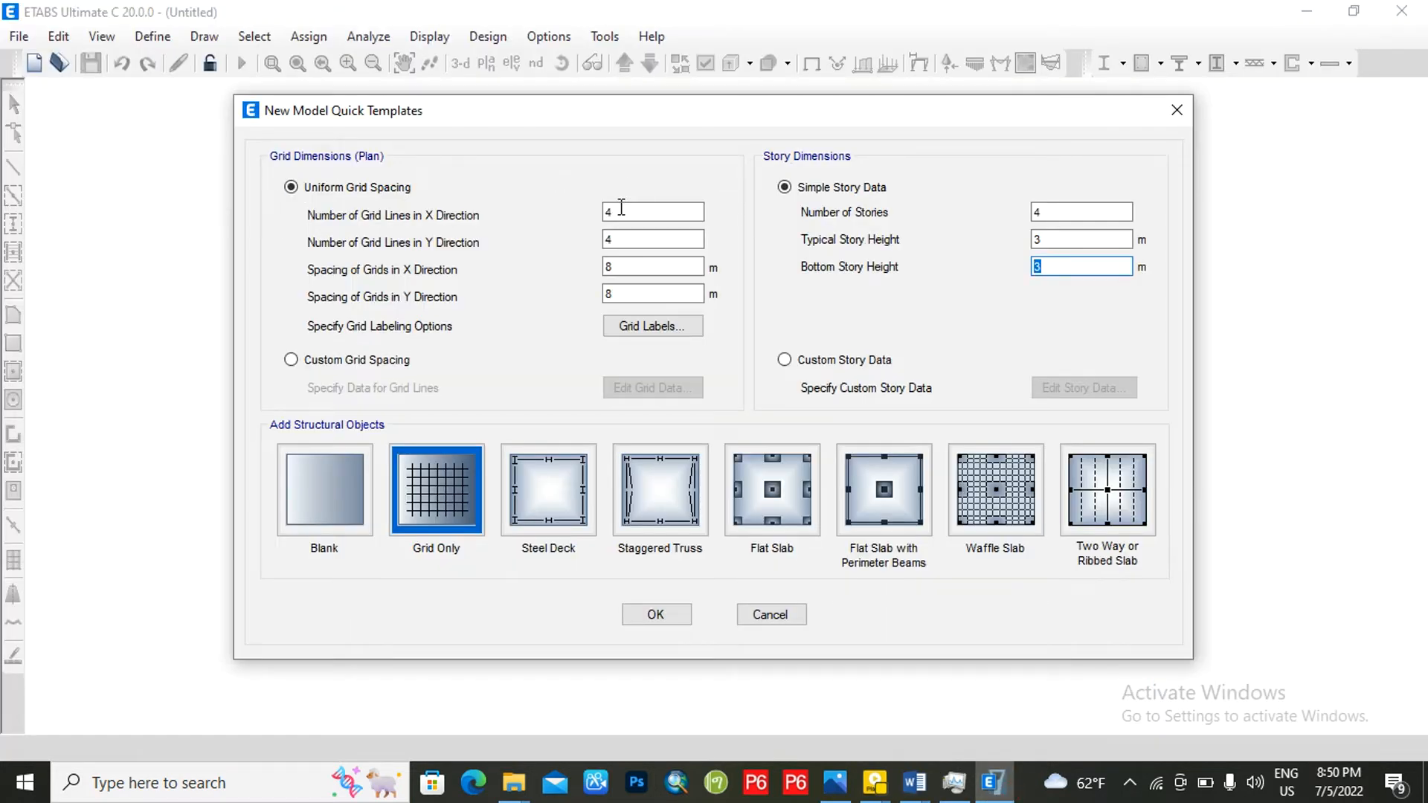
click(622, 211)
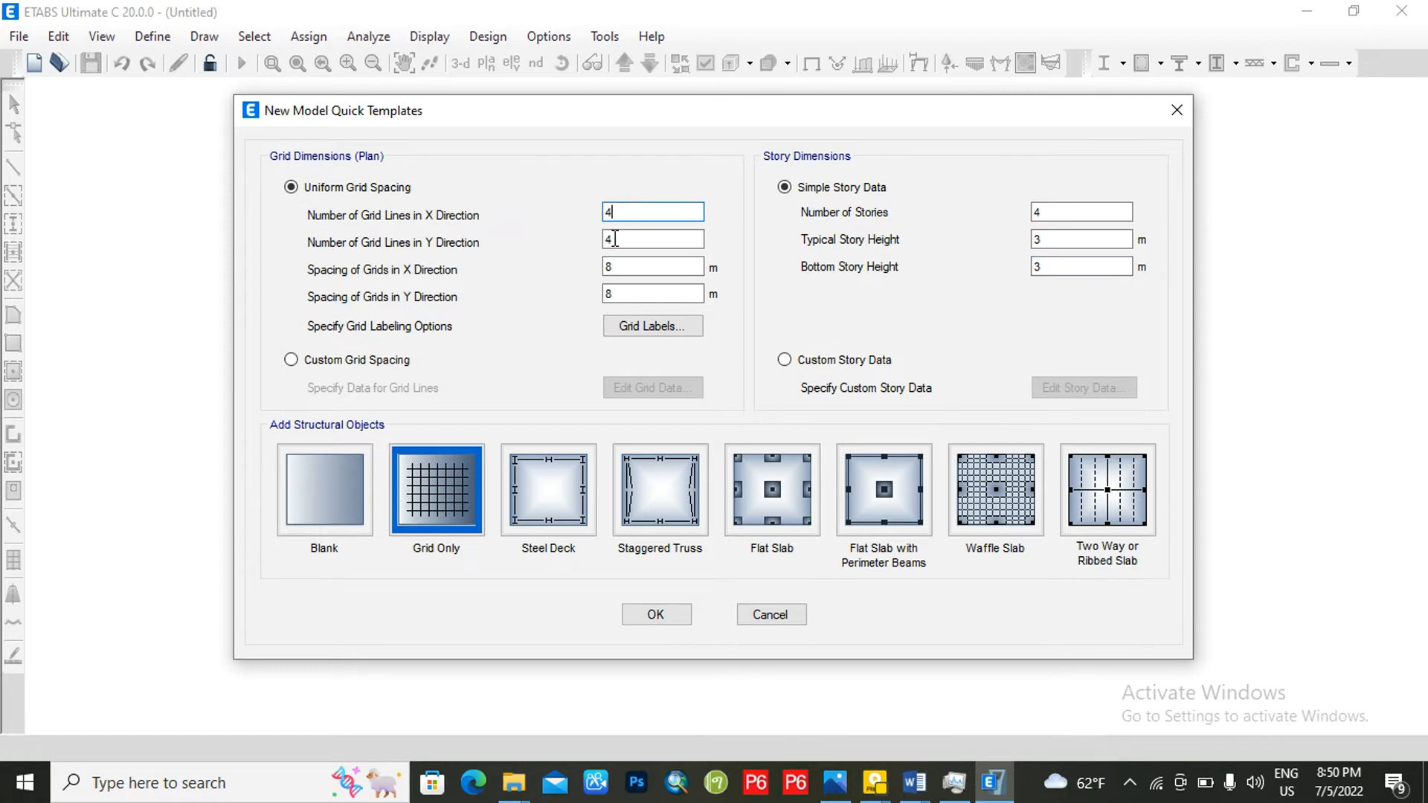
click(616, 238)
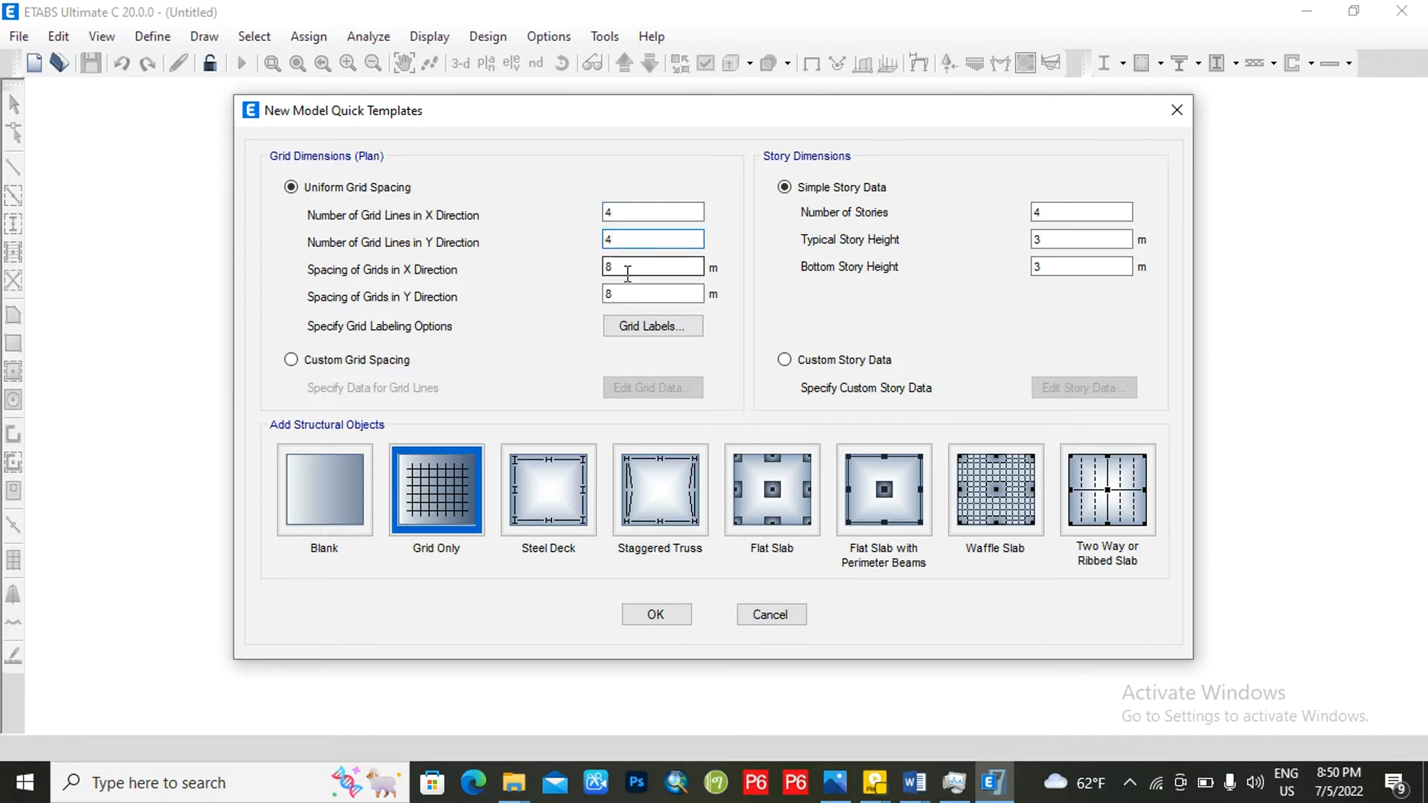
double_click(628, 273)
text(5)
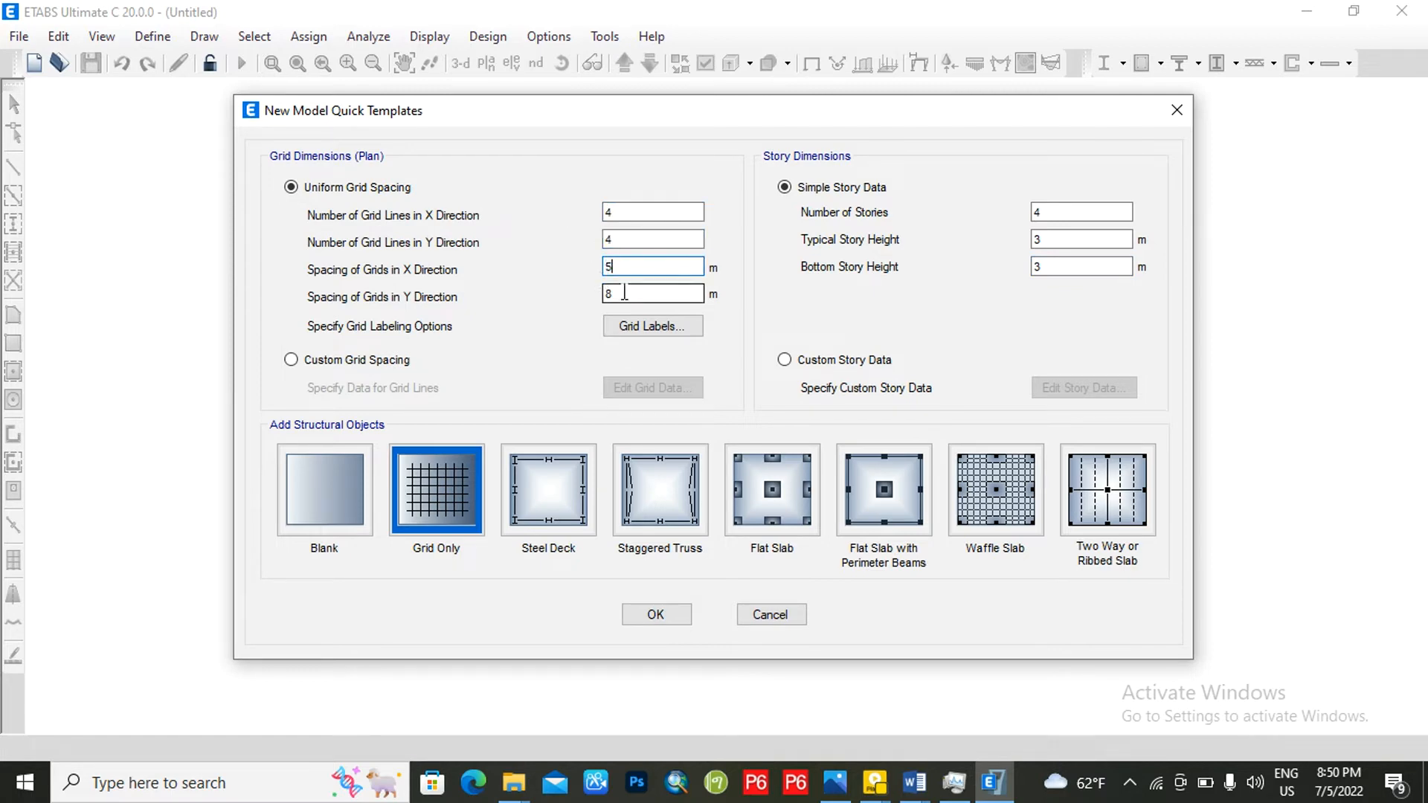
double_click(622, 293)
text(5)
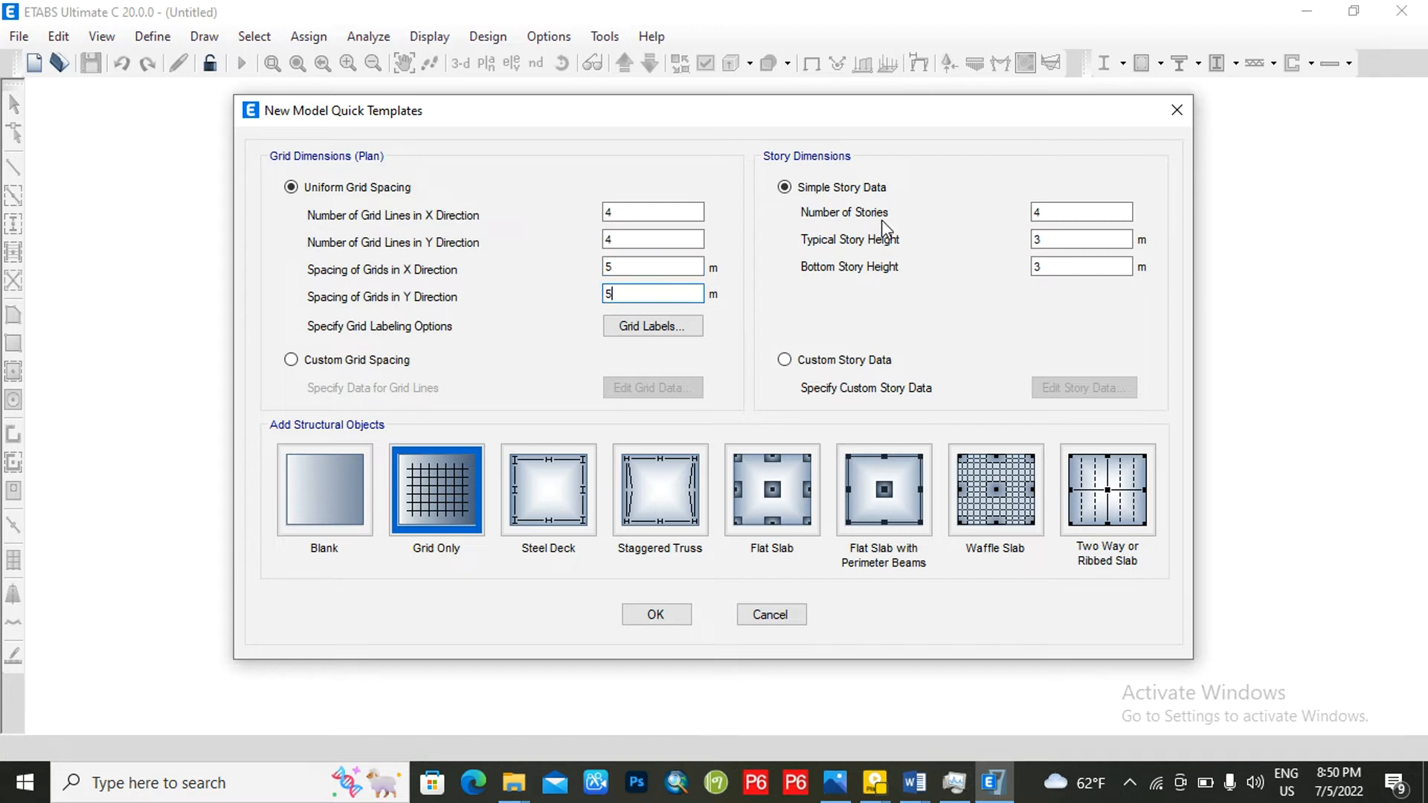
Step: Set the number of stories to 3 with typical and bottom story heights of 3 m, and create the Grid Only model
double_click(1042, 212)
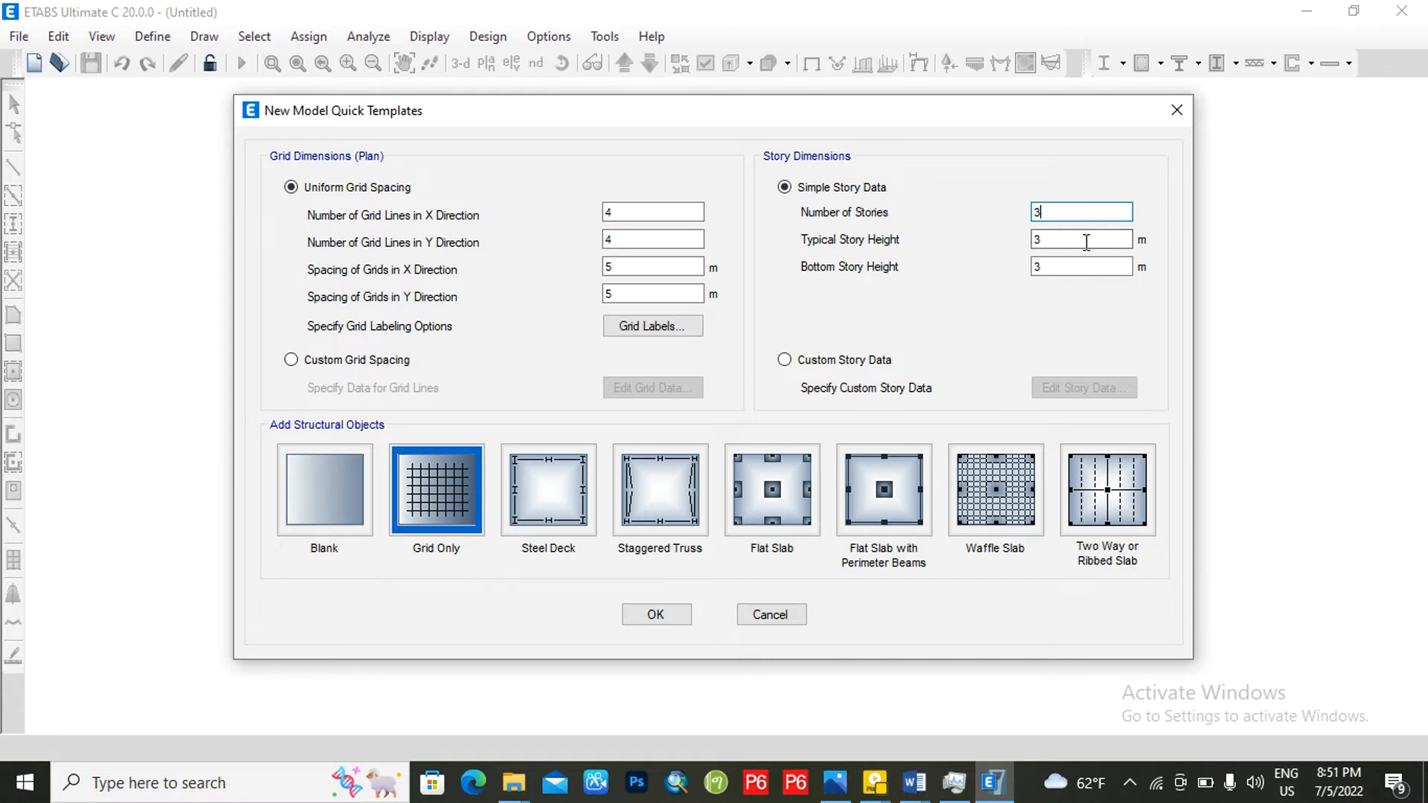
double_click(1065, 238)
click(1044, 266)
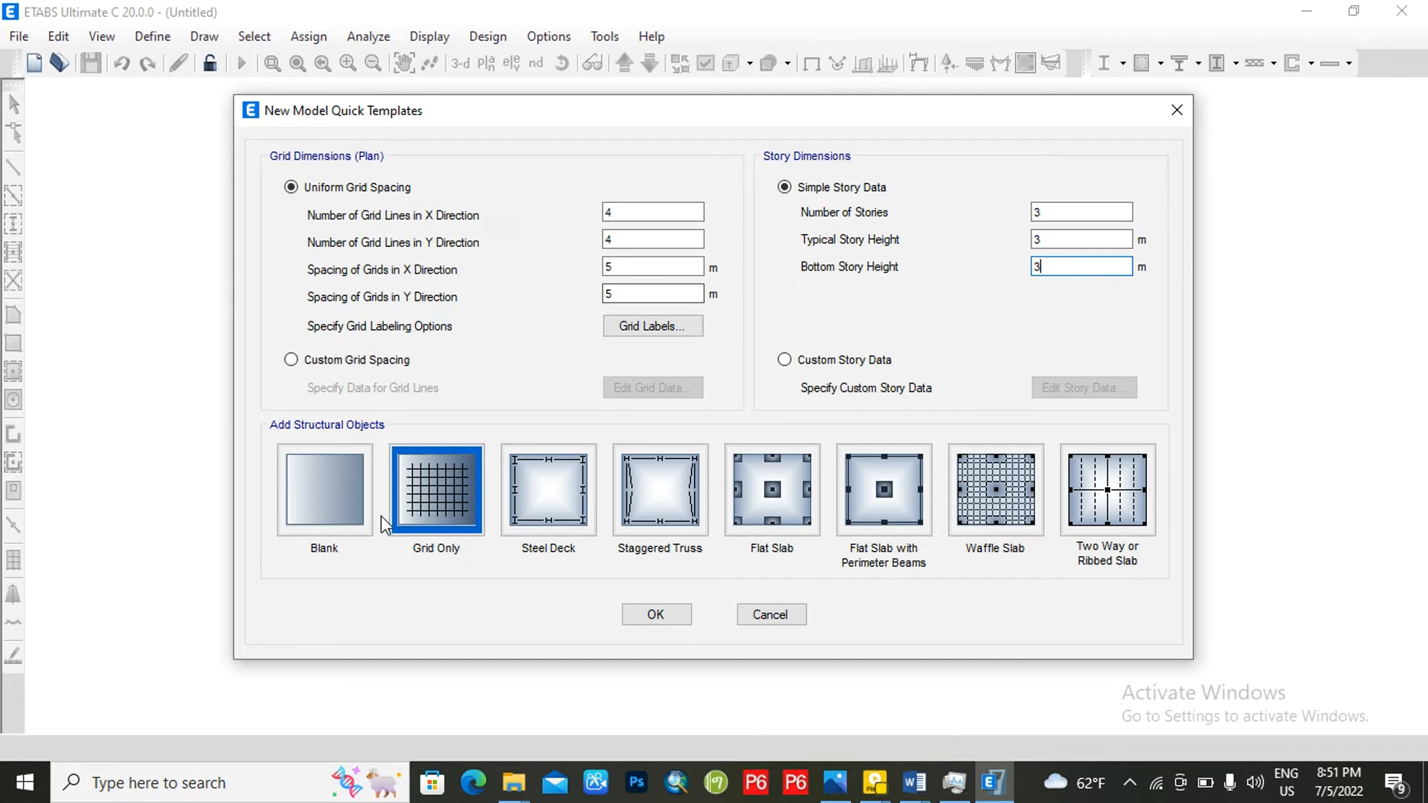
click(680, 616)
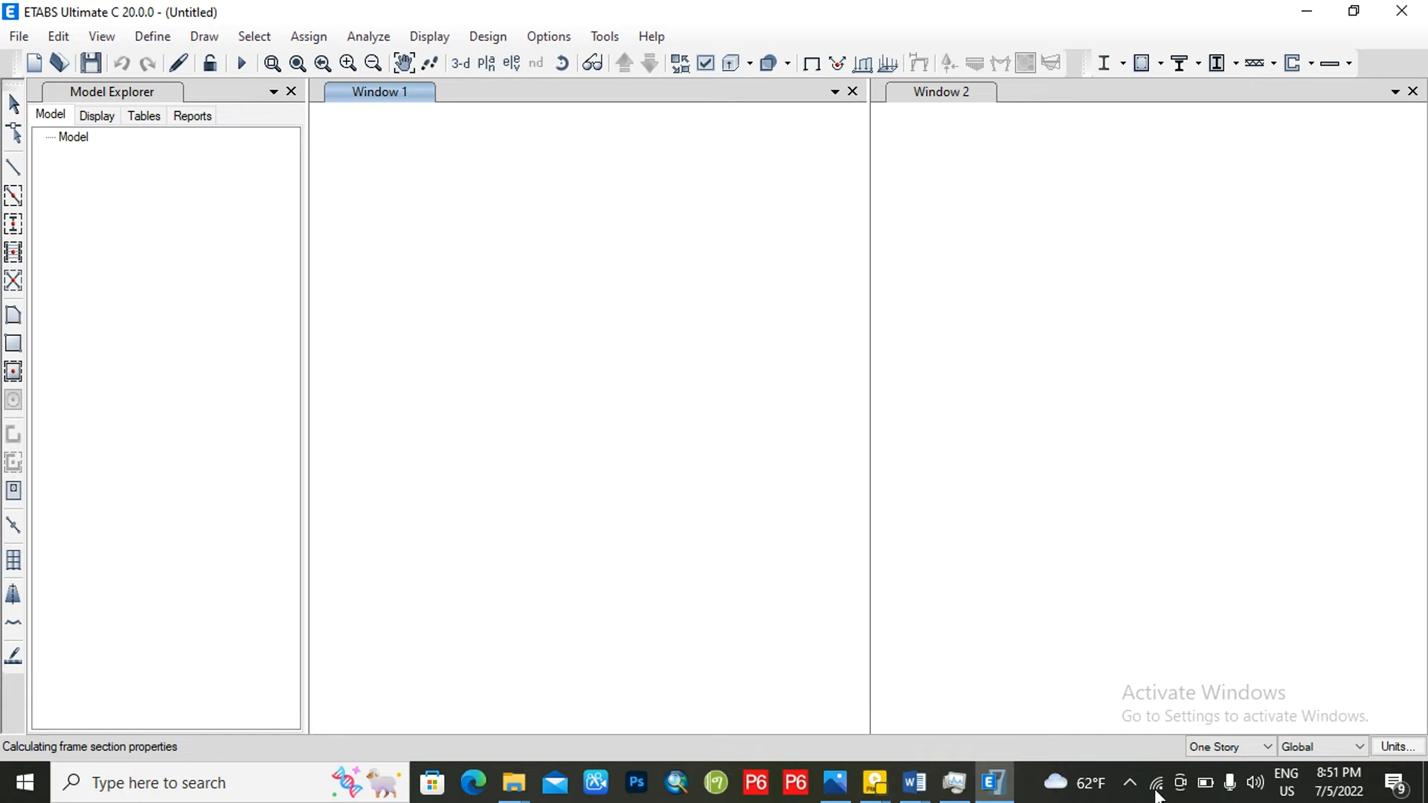
click(1130, 782)
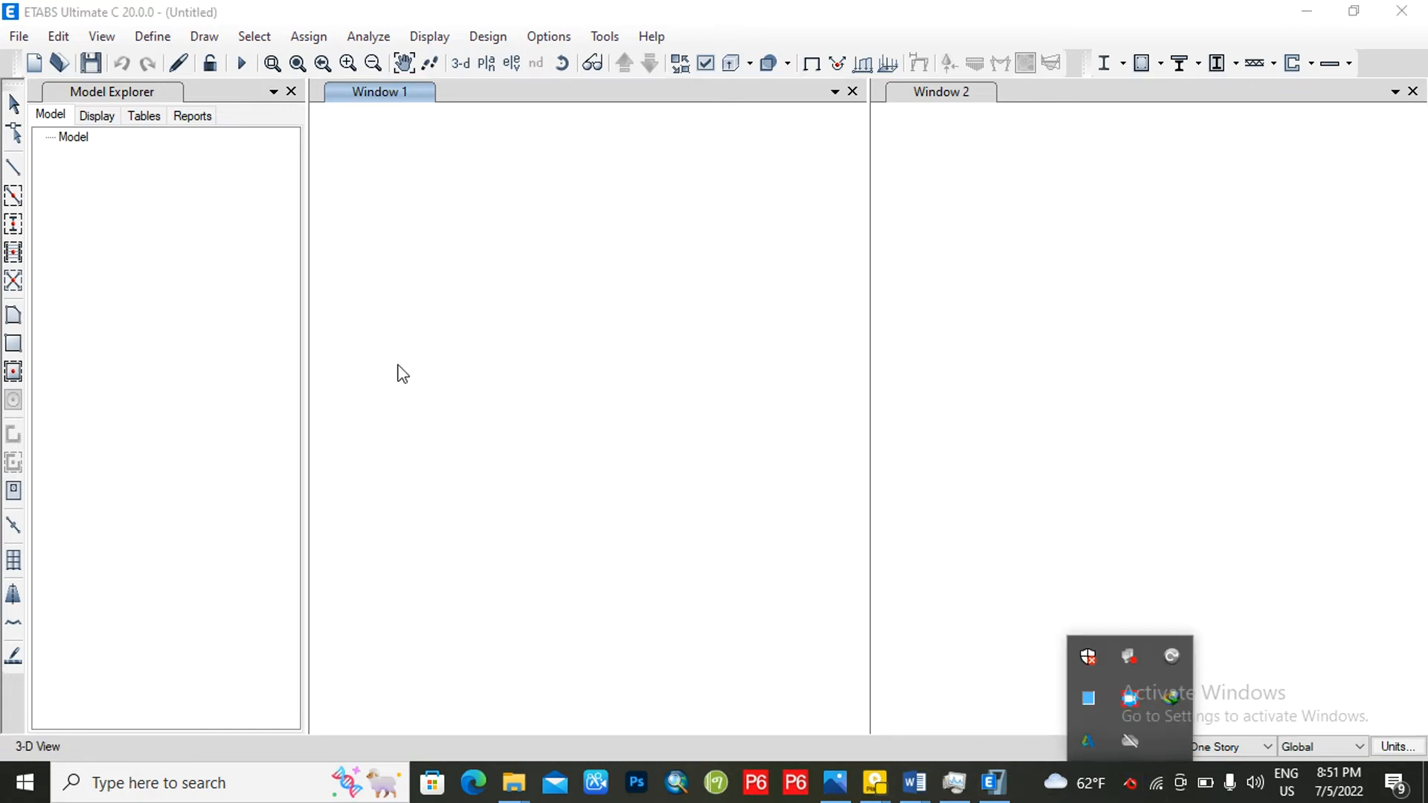
click(403, 336)
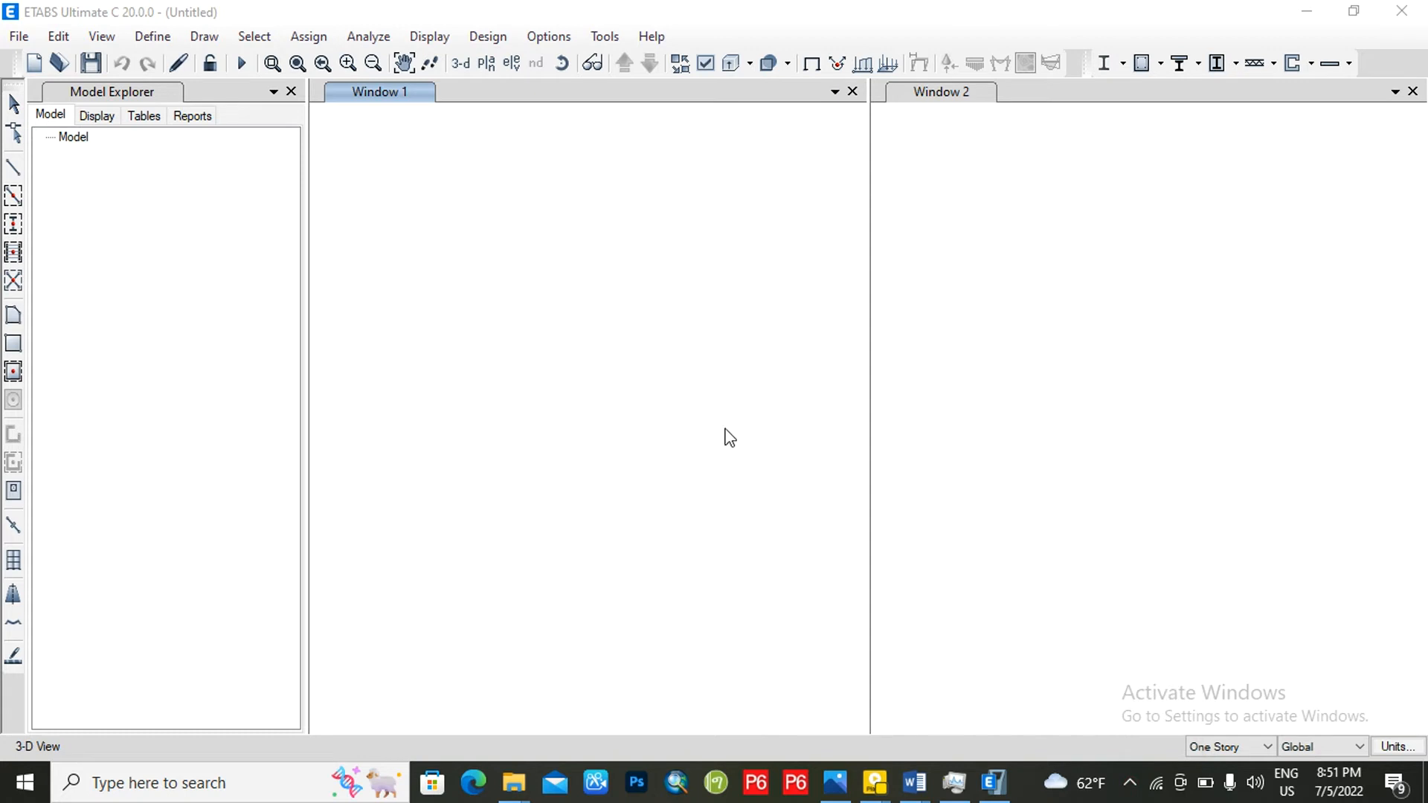
click(1130, 784)
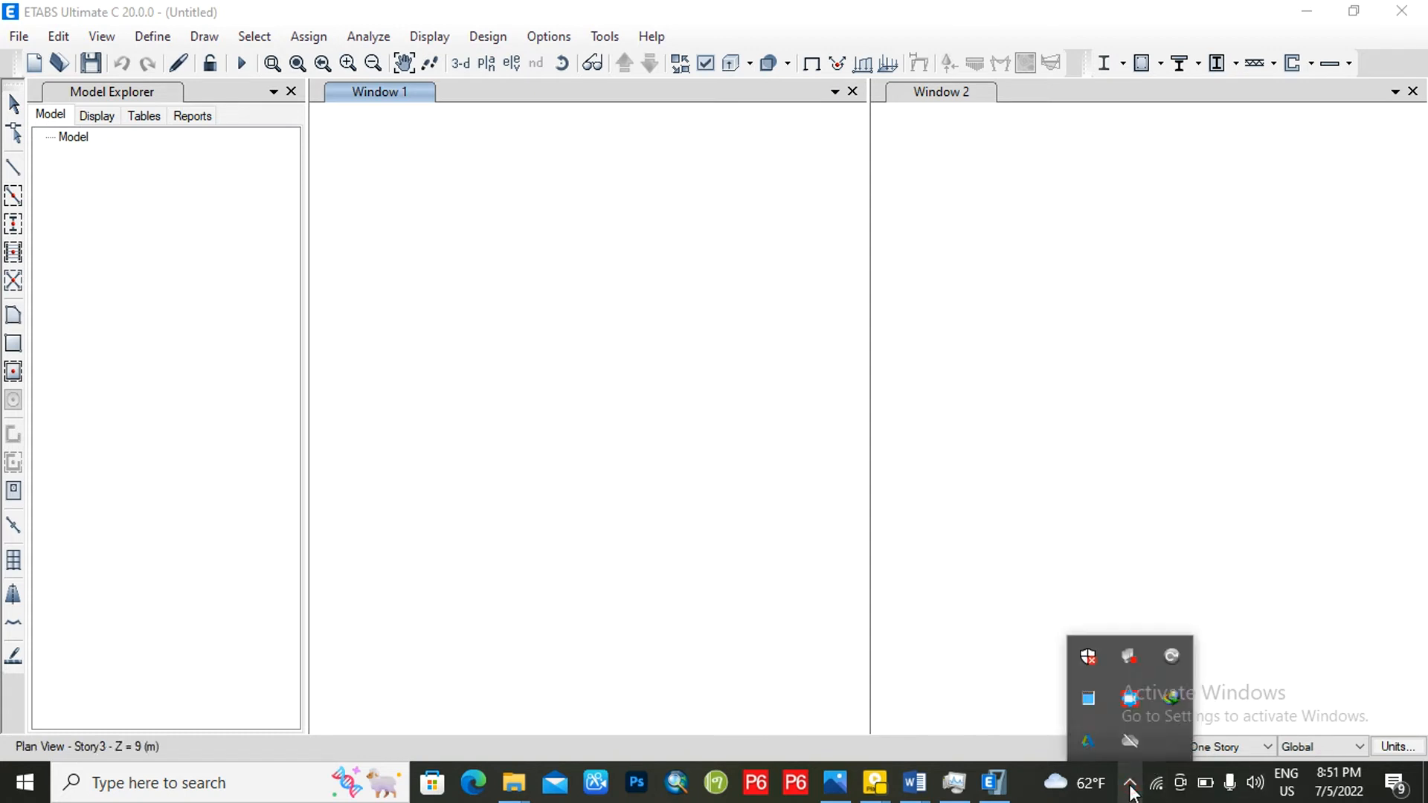
right_click(1128, 697)
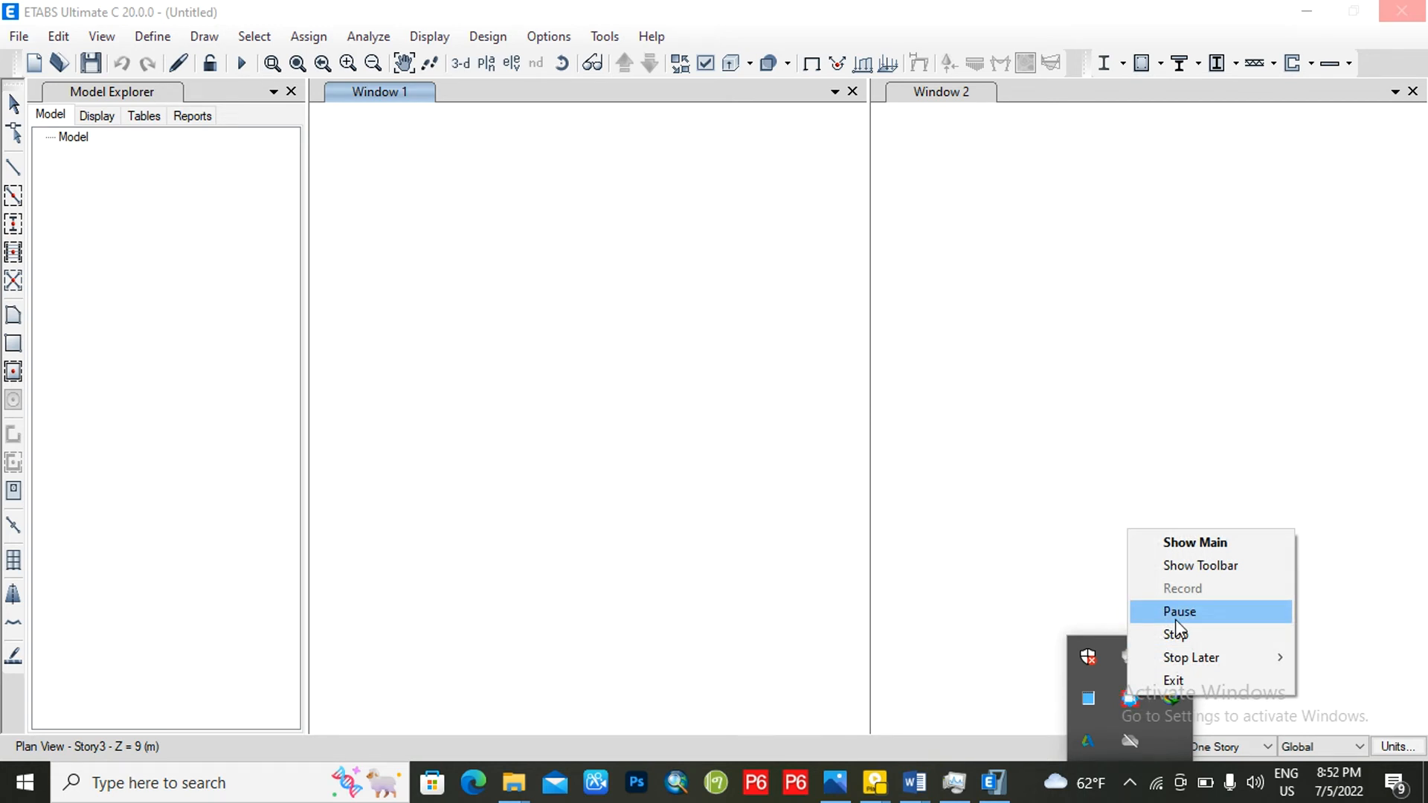
click(1180, 614)
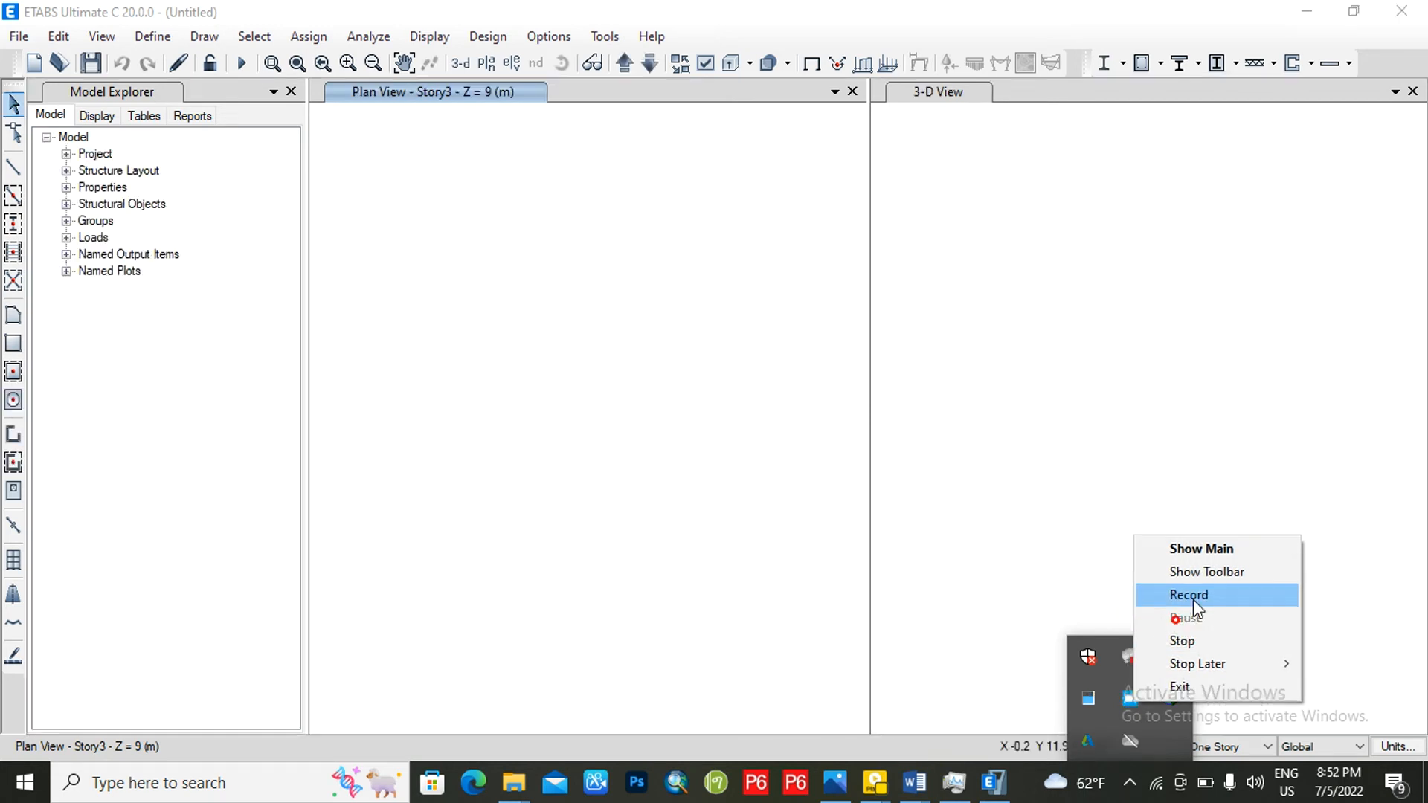
click(1186, 593)
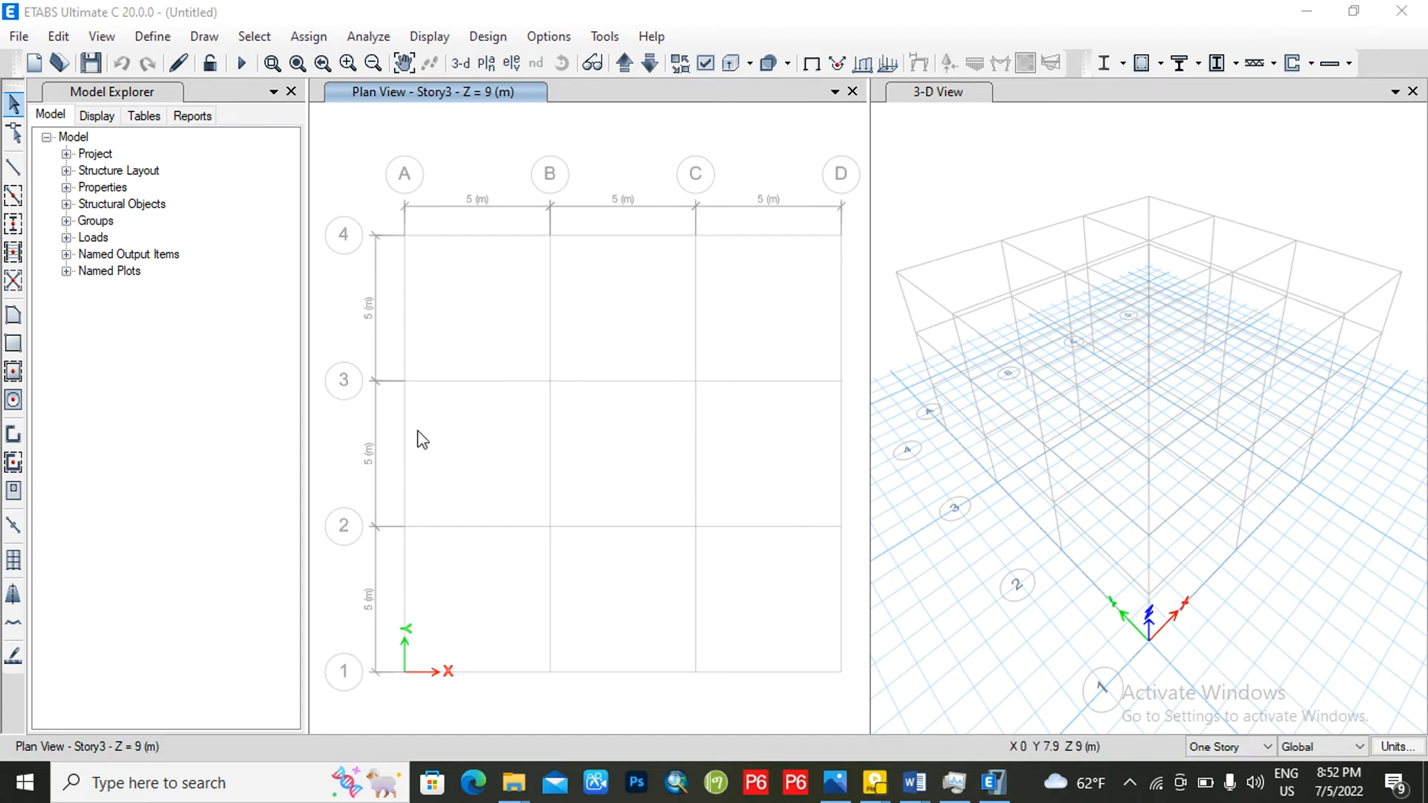
Step: Inspect the grid lines, labels and bay spacings in the Story3 plan view alongside the 3-D view
scroll(417, 429, down, 5)
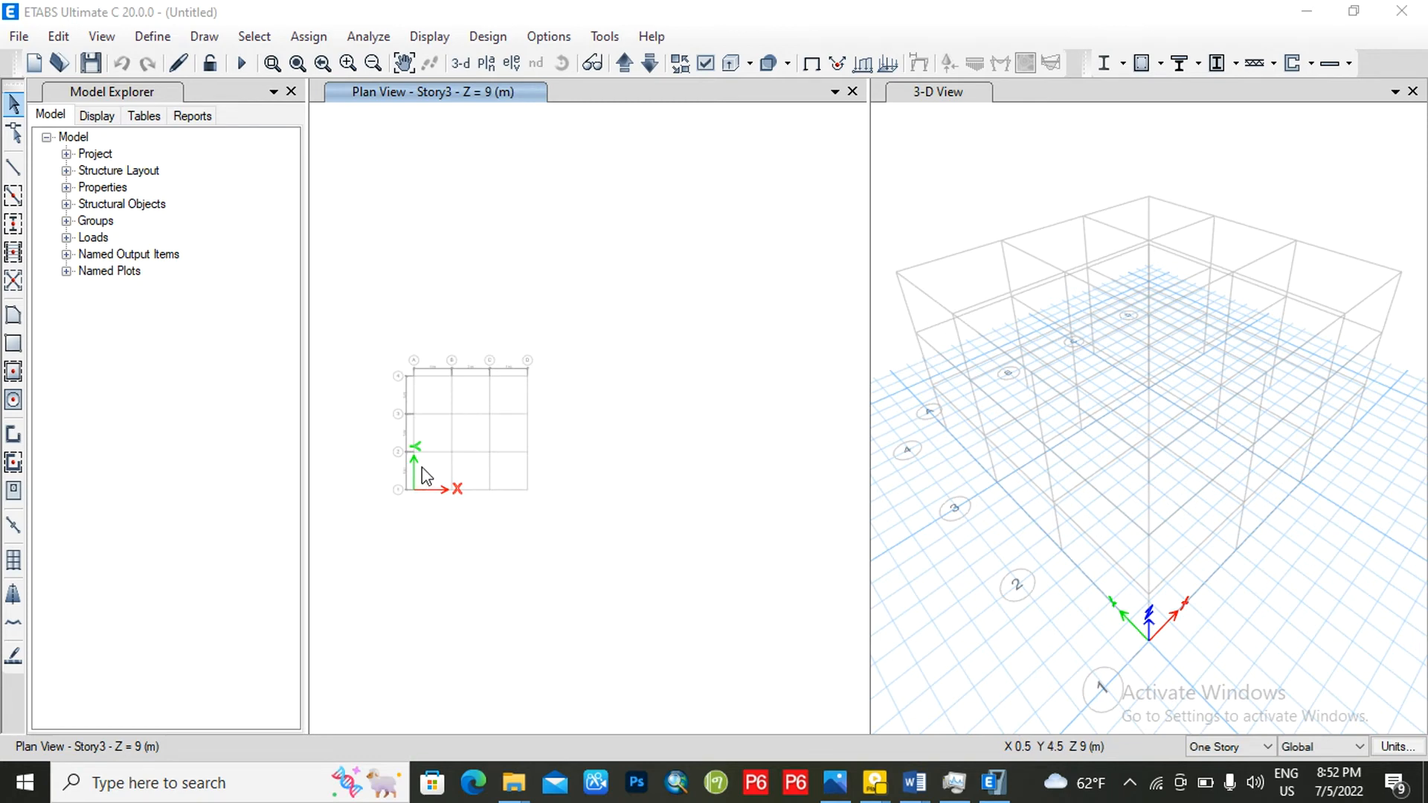
scroll(422, 467, up, 1)
scroll(422, 468, down, 1)
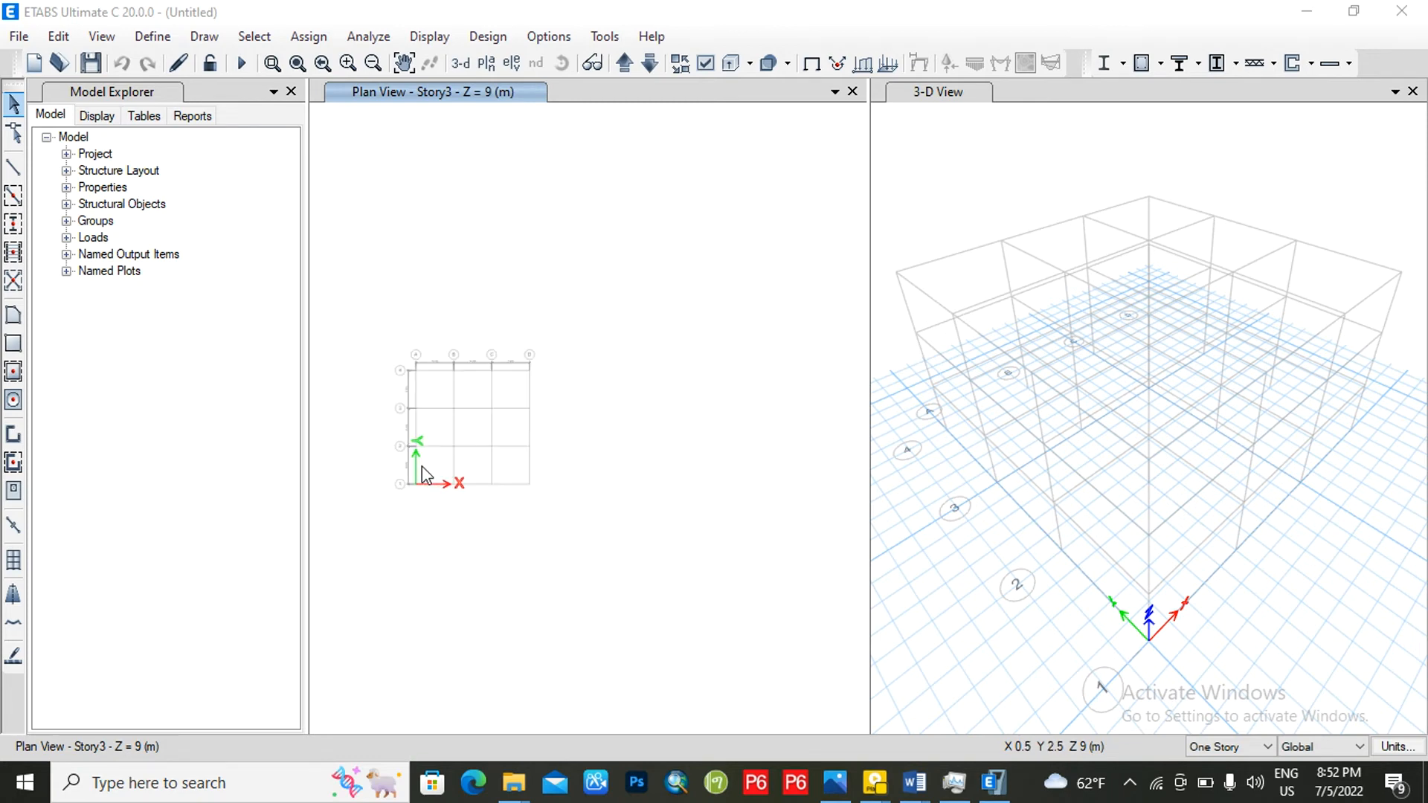
scroll(422, 474, down, 1)
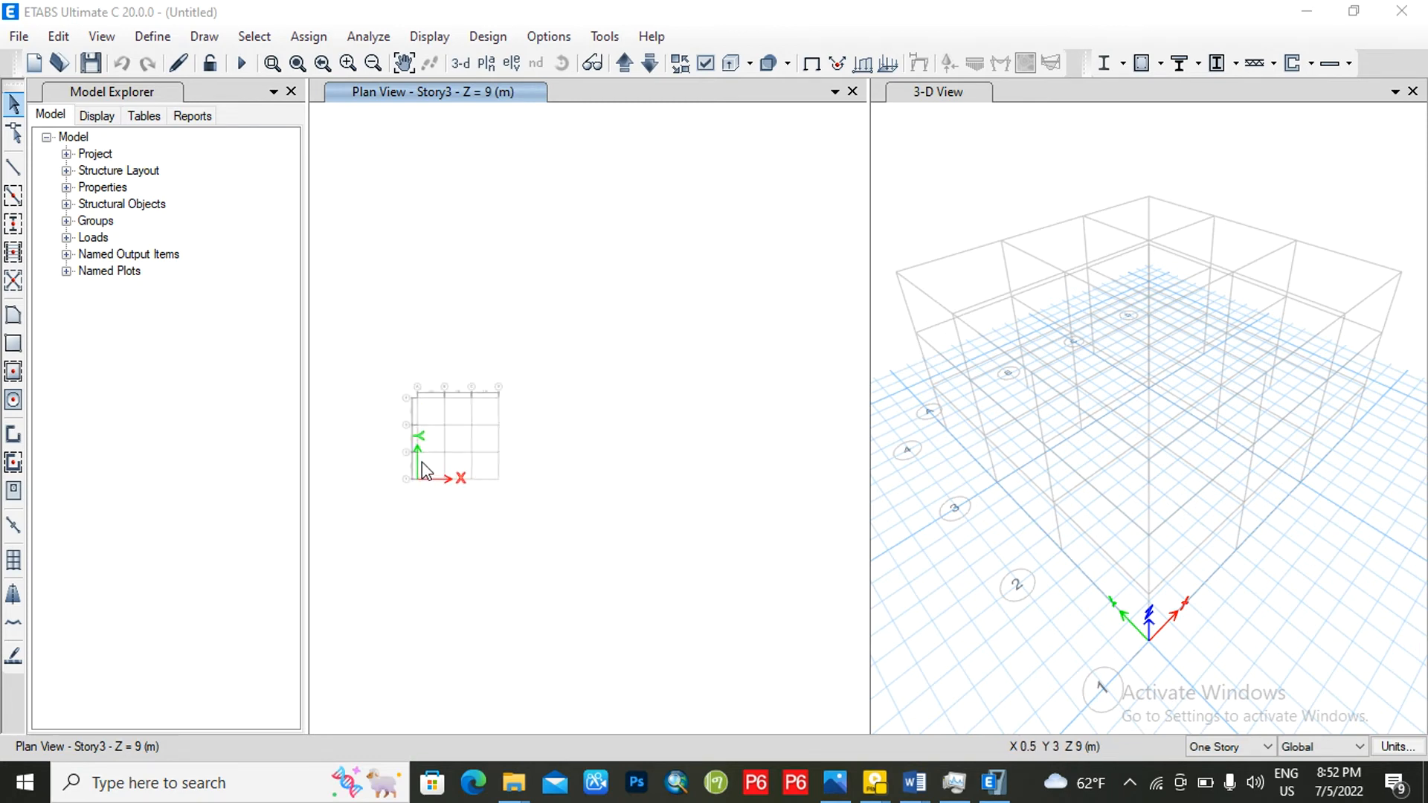
scroll(422, 462, up, 3)
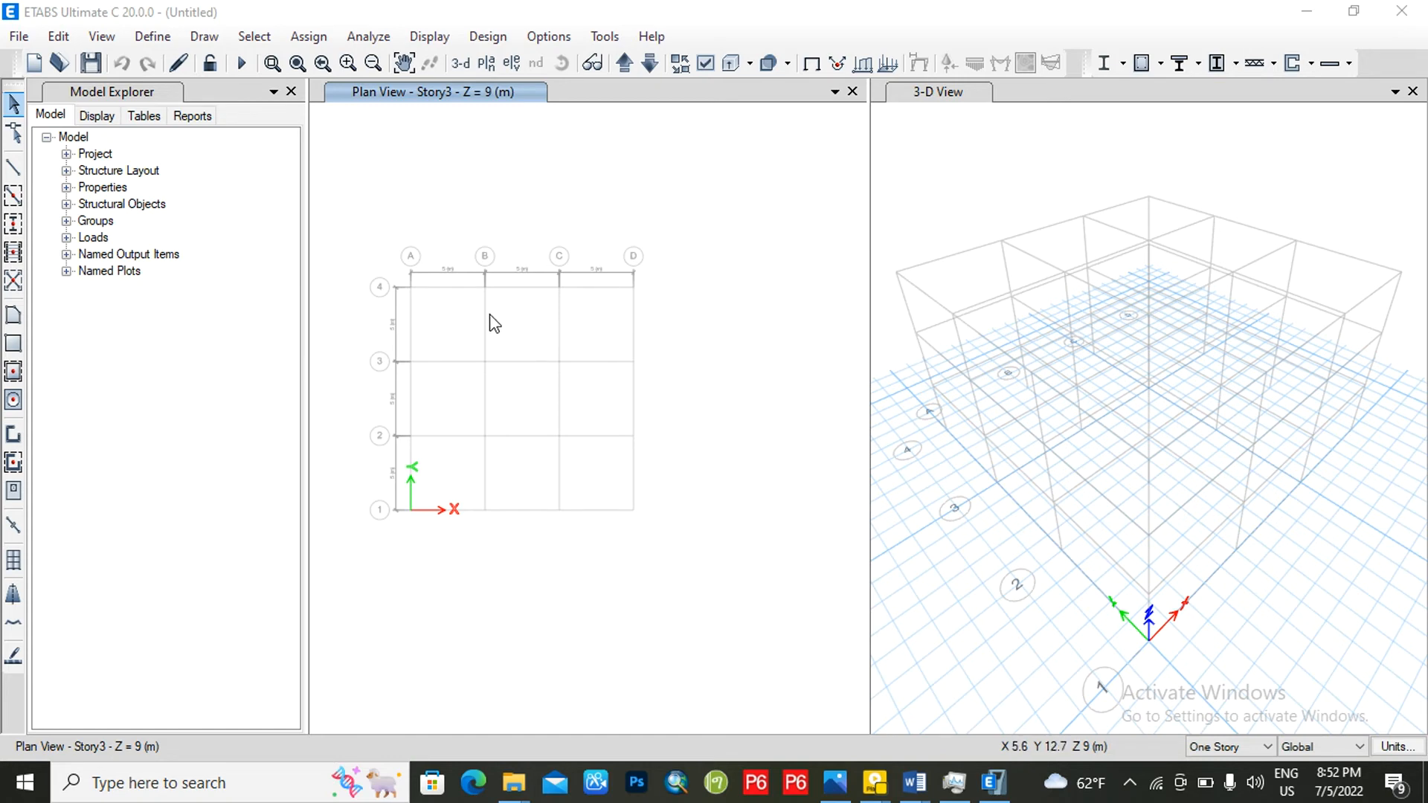
scroll(490, 314, up, 2)
scroll(493, 306, down, 2)
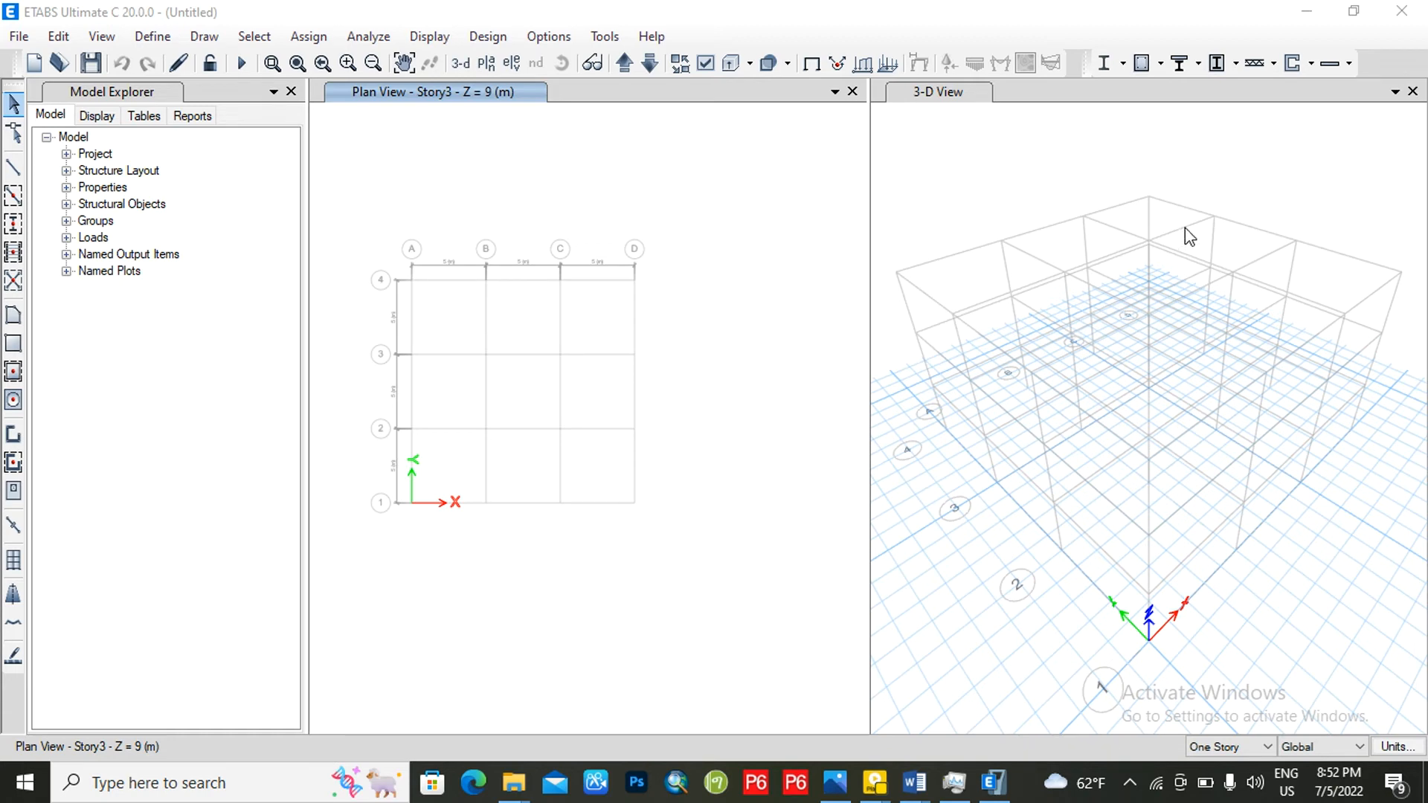
click(574, 200)
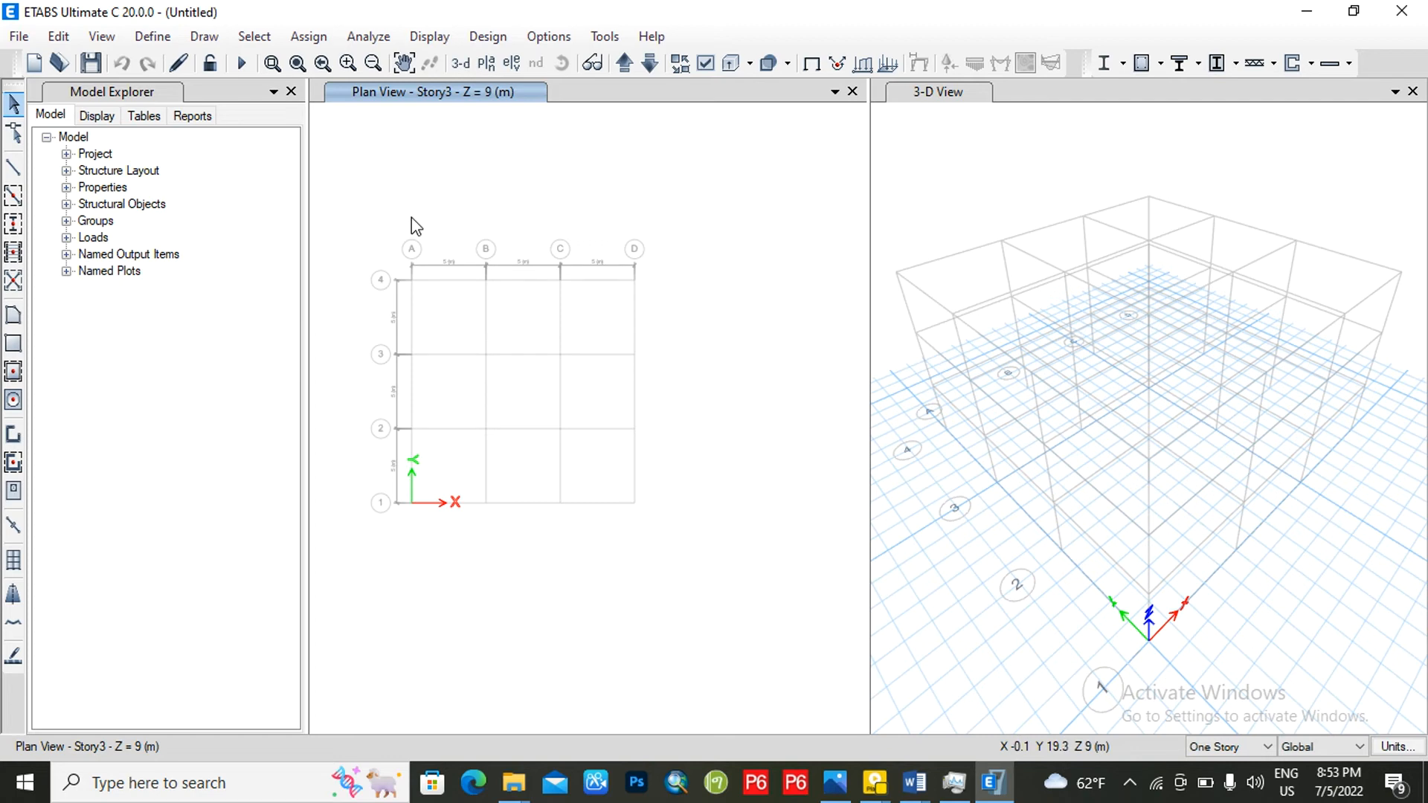
scroll(412, 218, up, 2)
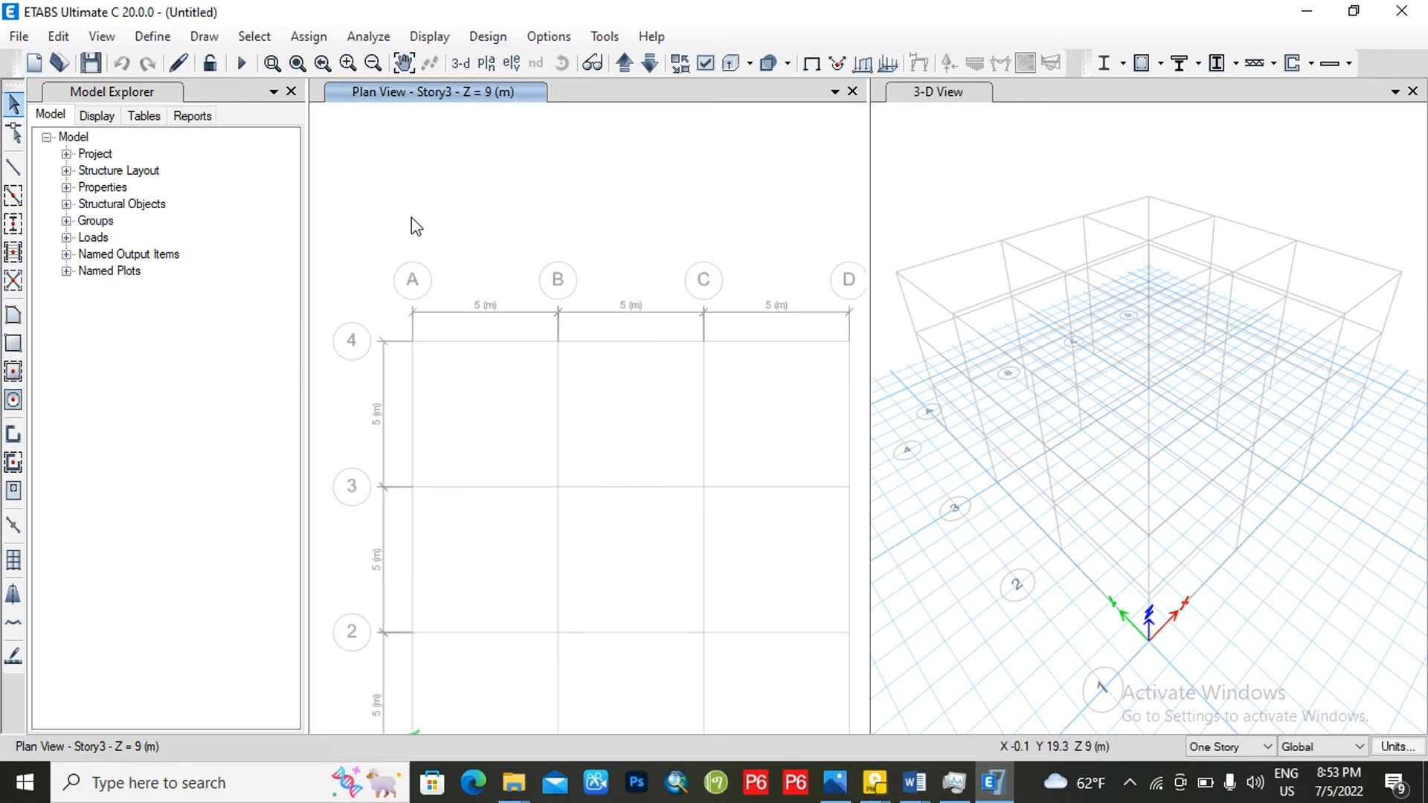
scroll(413, 218, down, 1)
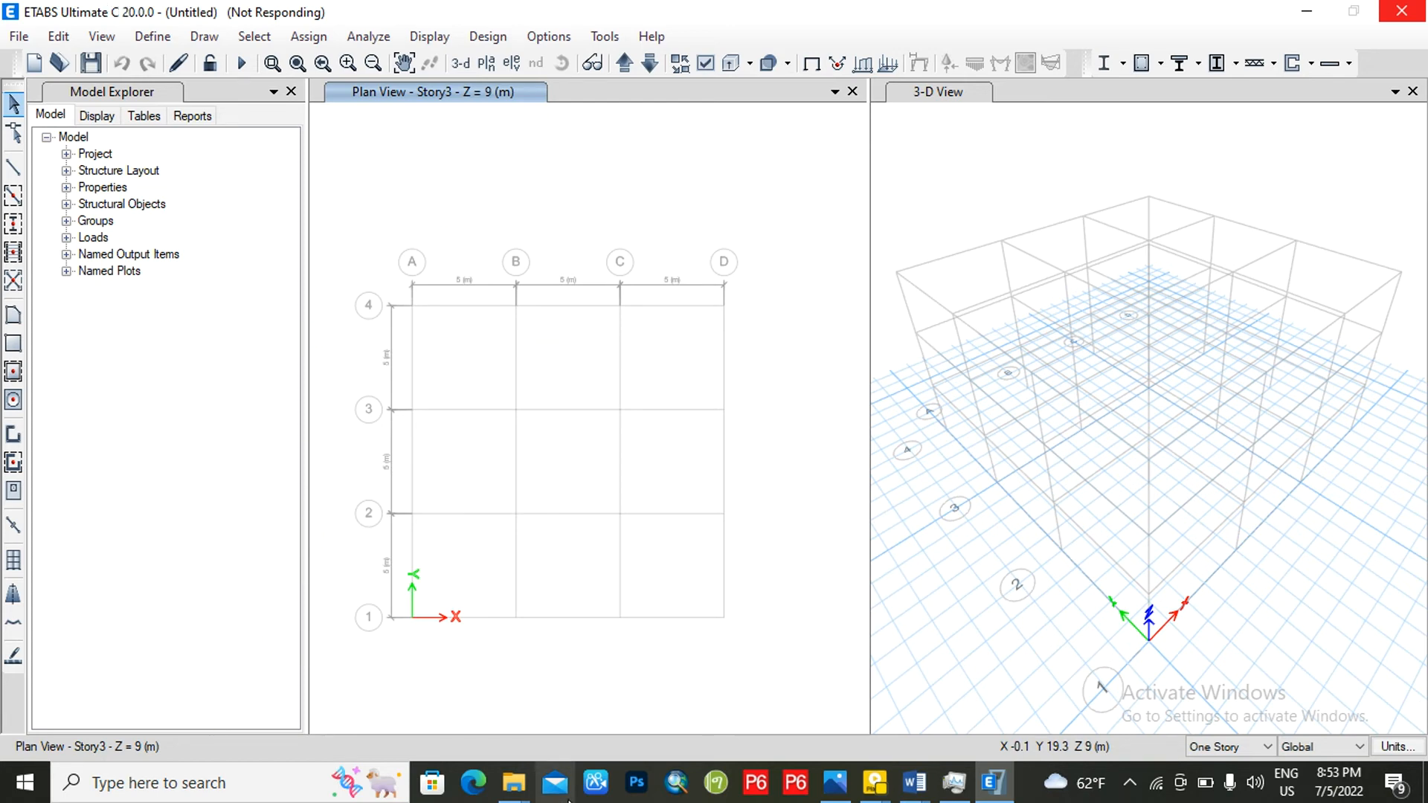
mouse_move(514, 782)
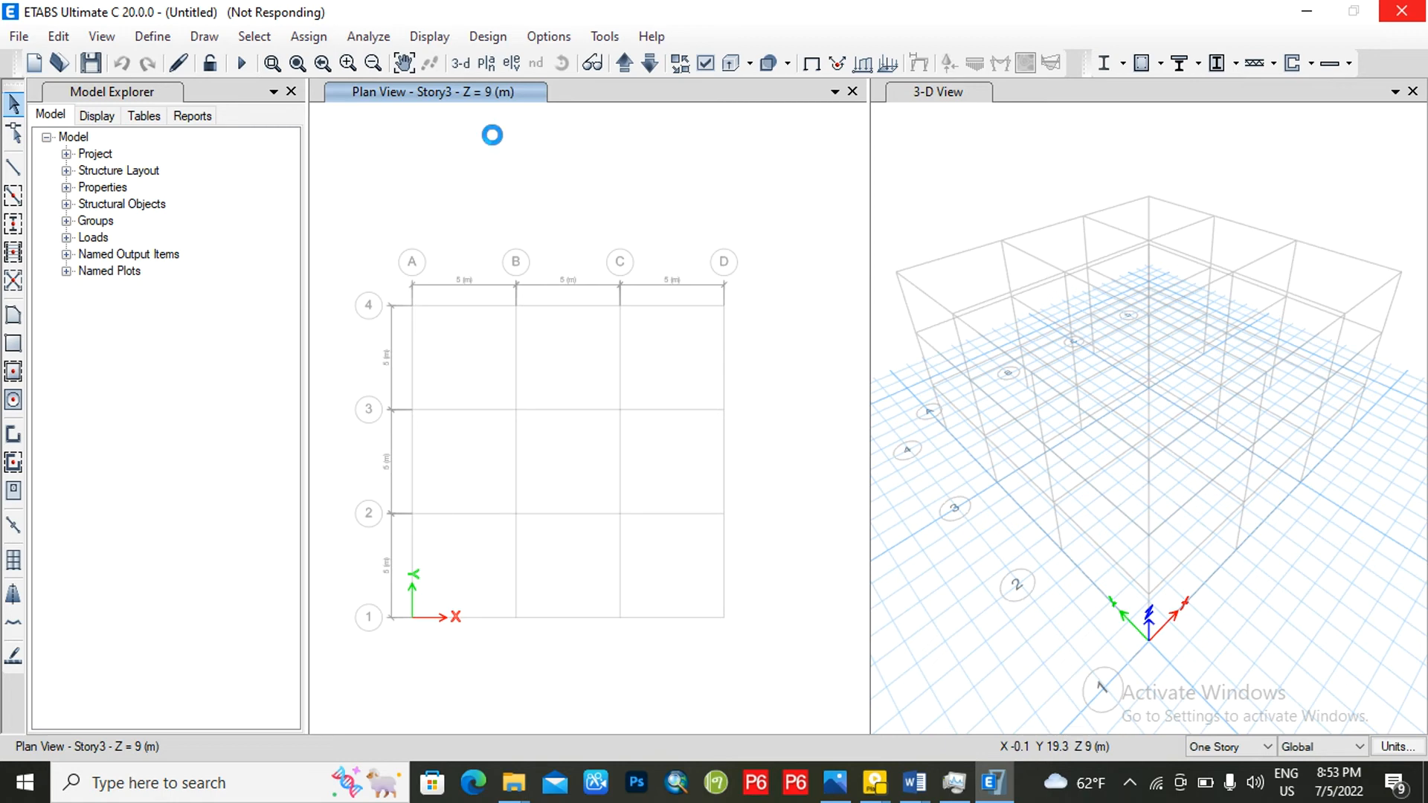
click(1130, 783)
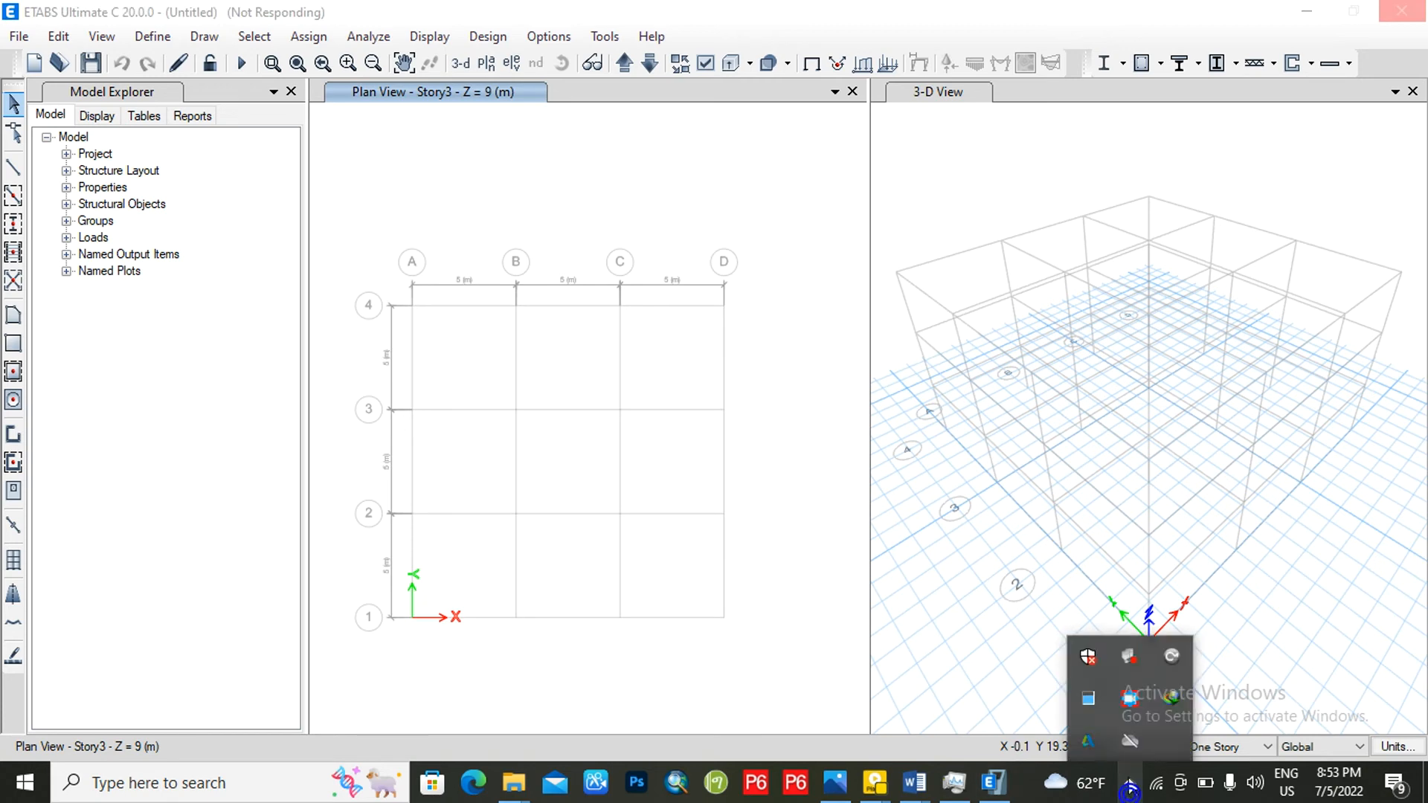
right_click(1123, 702)
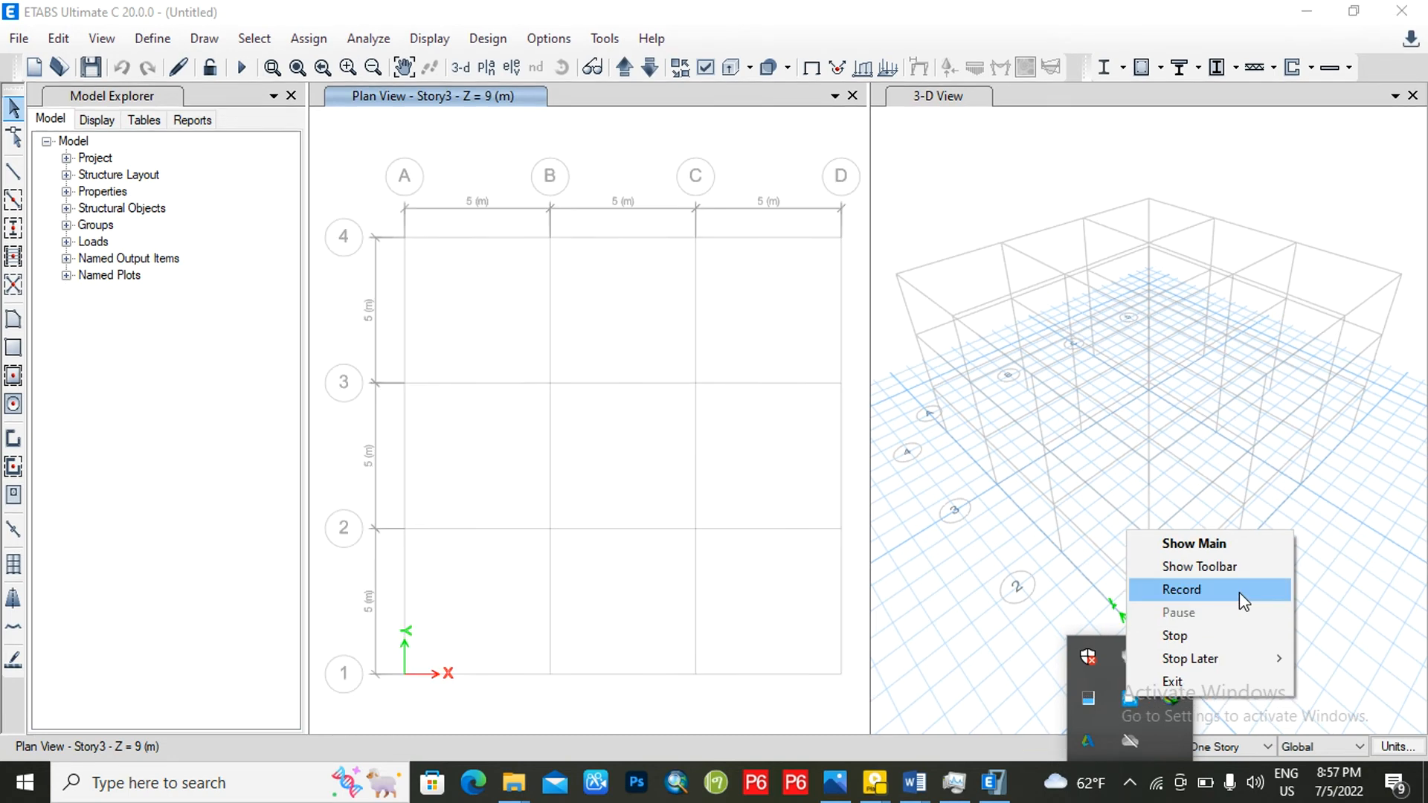
click(1239, 592)
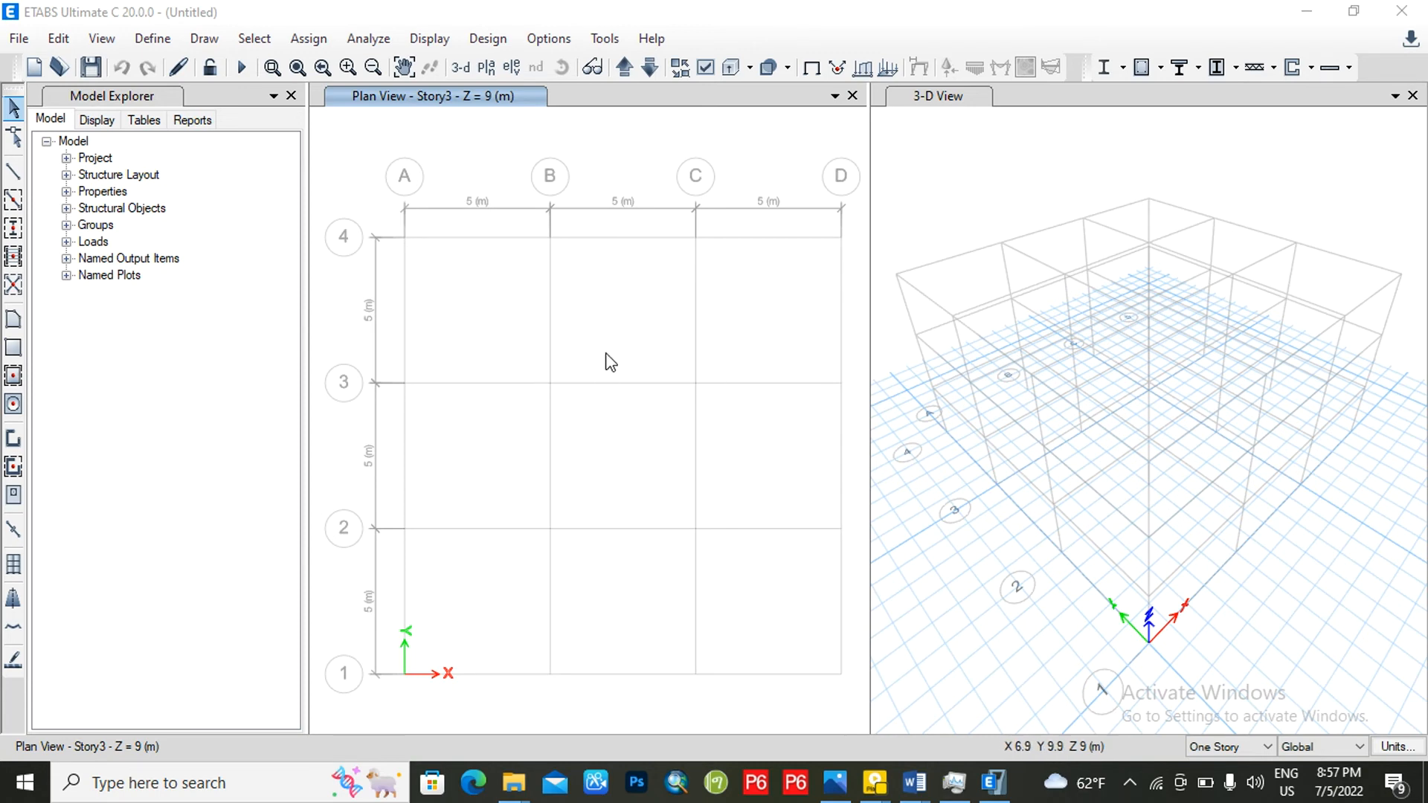
Step: Open the story and grid system settings from the Story3 plan and show the detailed story data
scroll(490, 363, up, 2)
scroll(491, 362, down, 2)
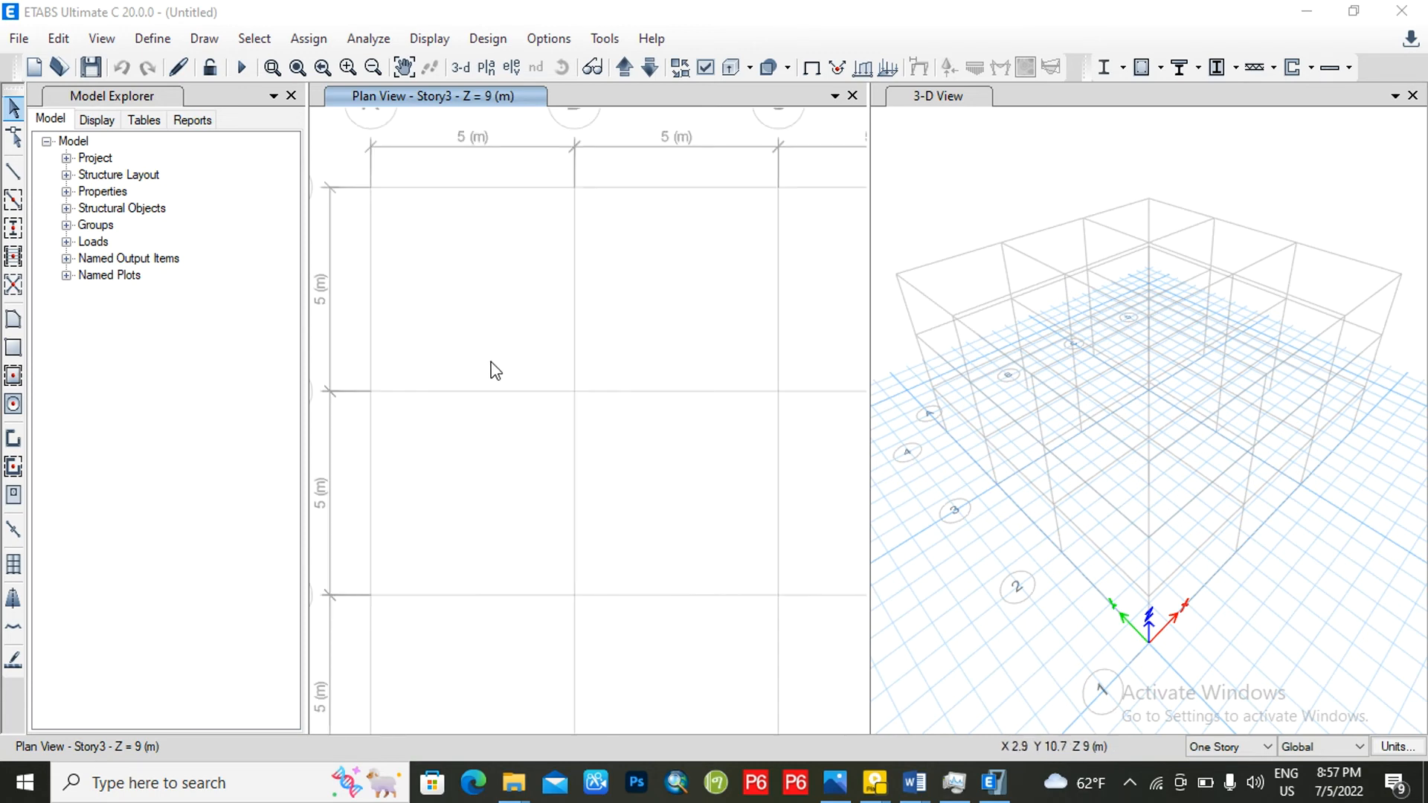
scroll(491, 365, down, 2)
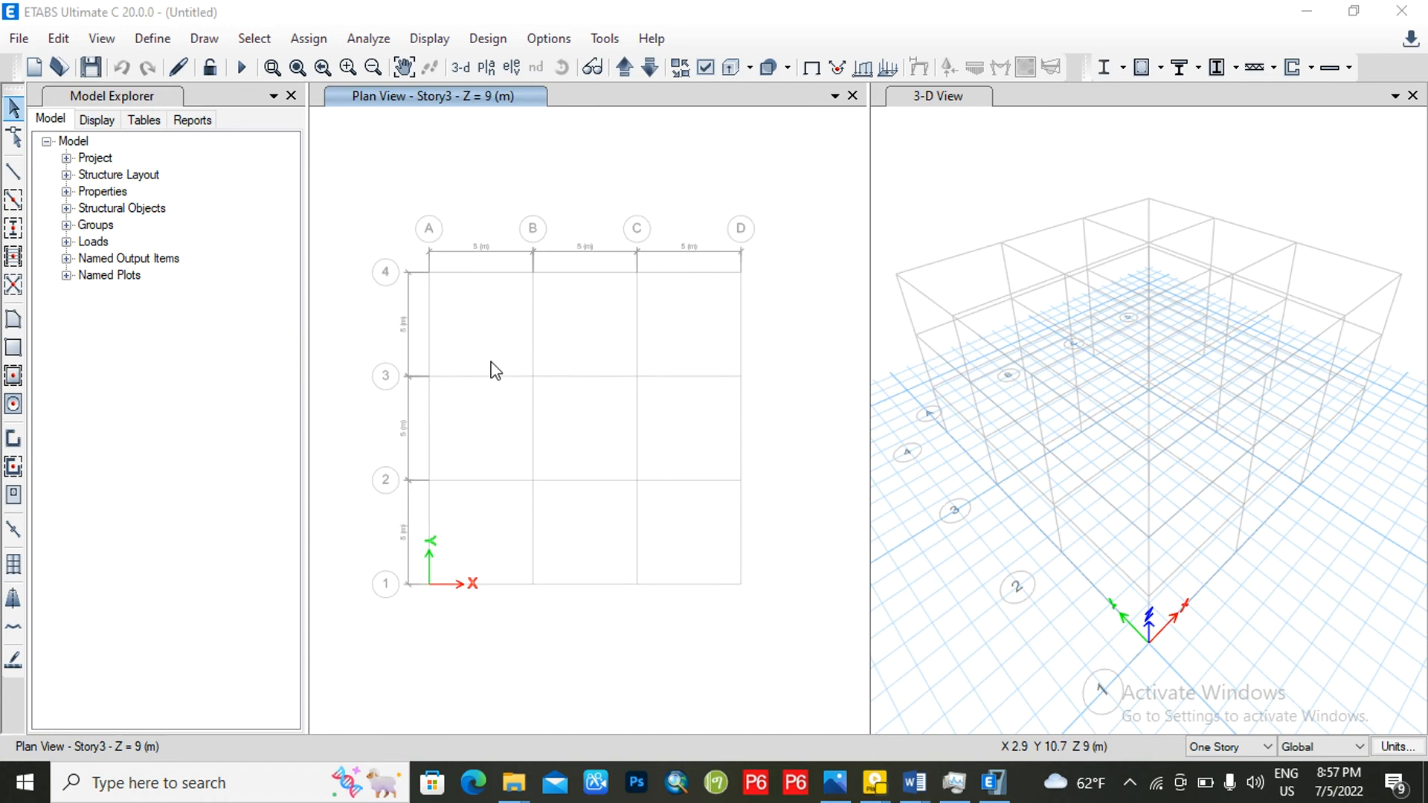
right_click(625, 154)
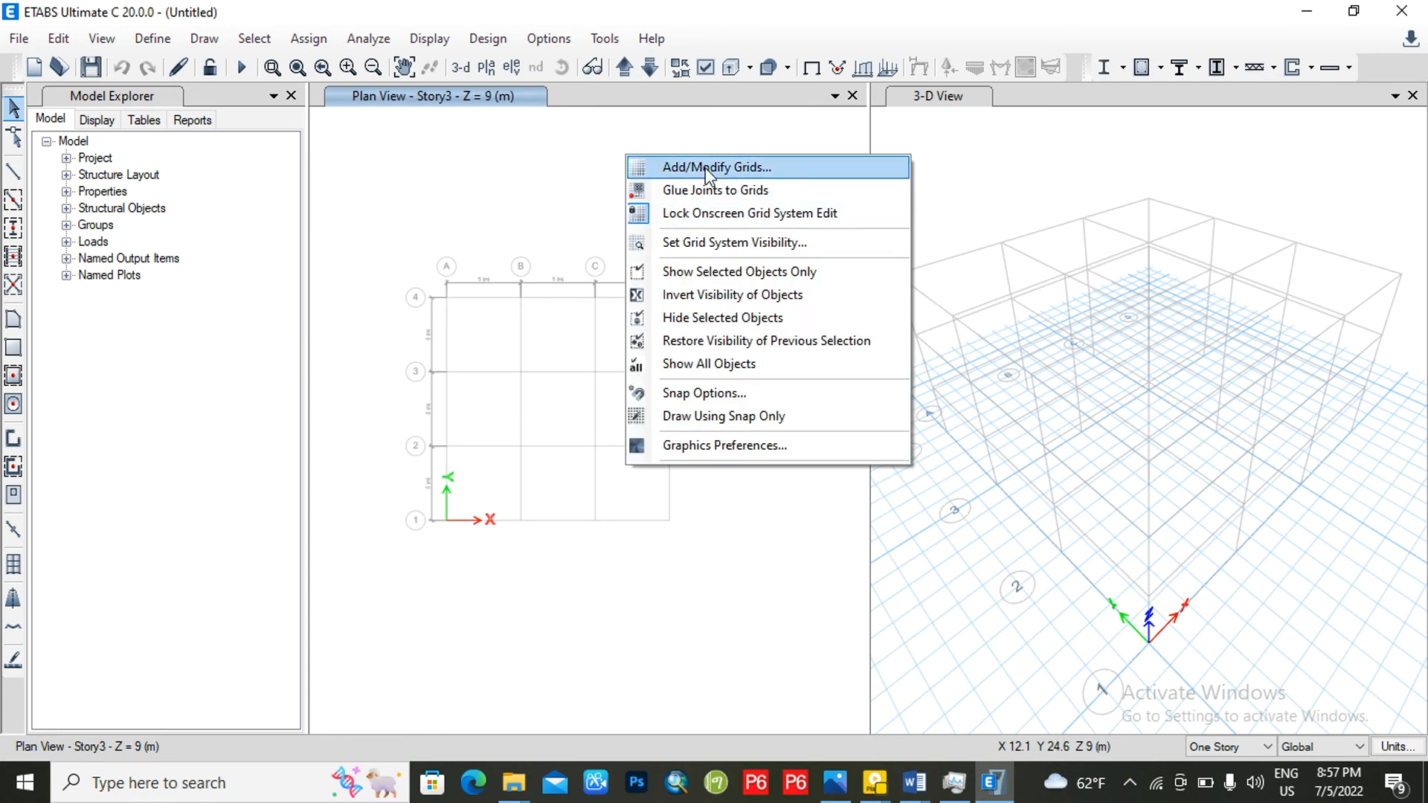
click(702, 165)
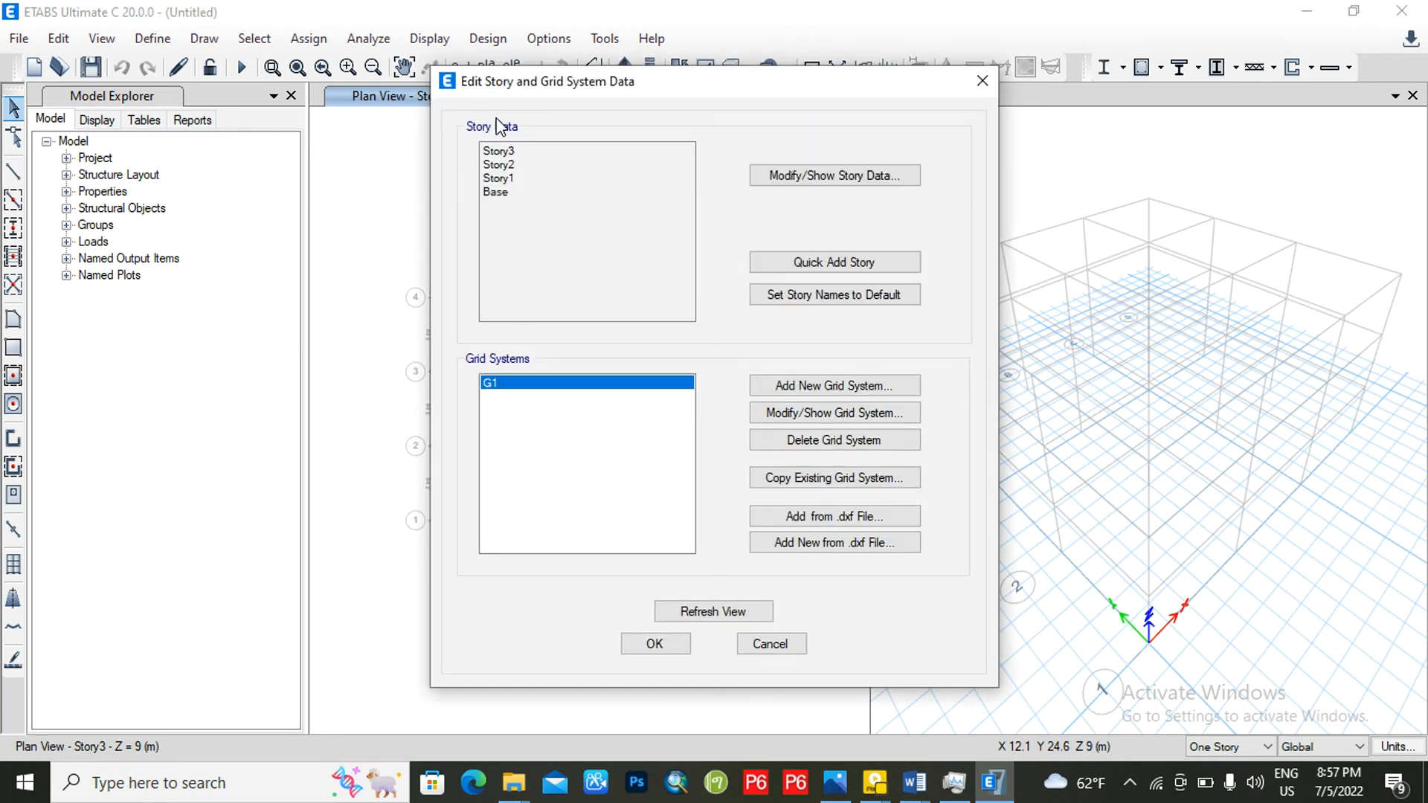
click(841, 175)
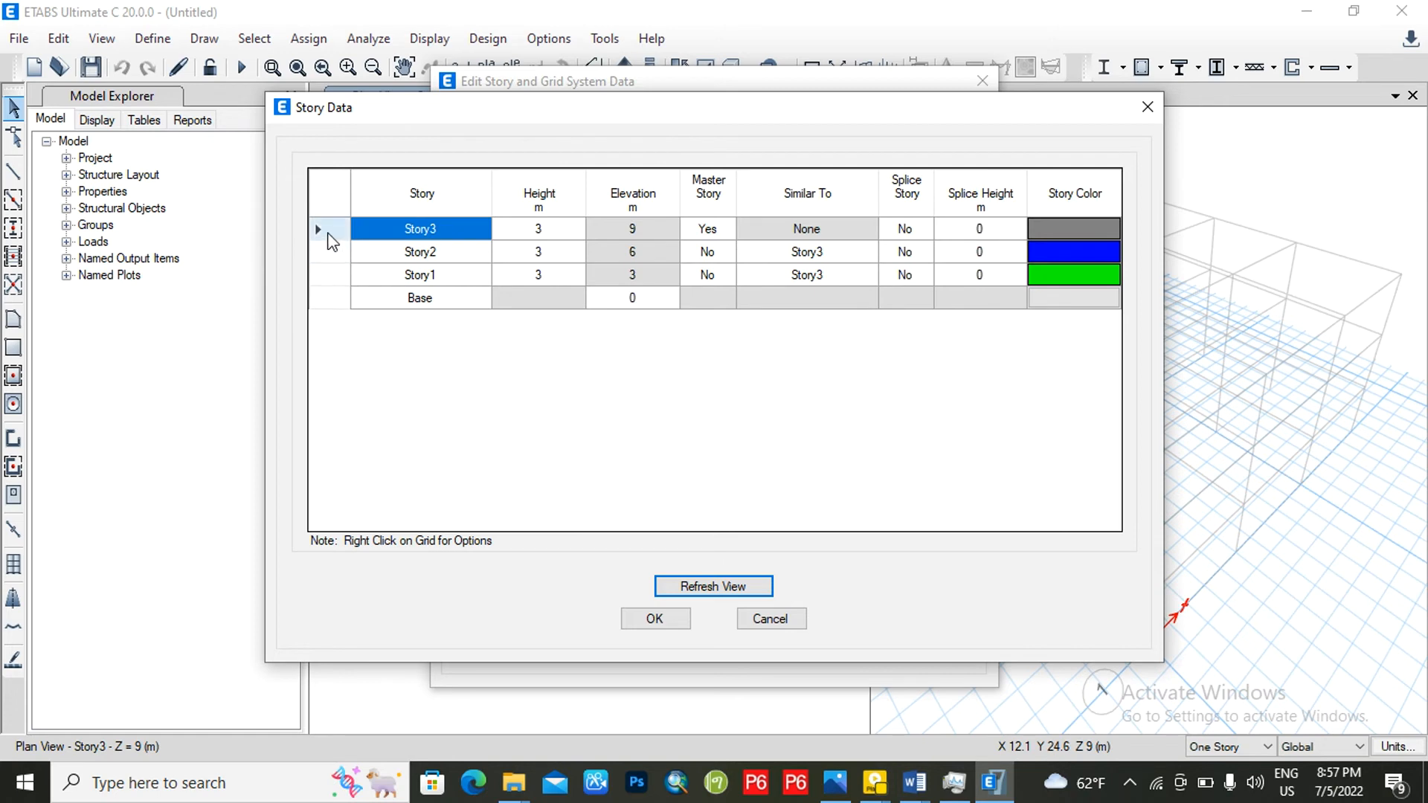
Step: Add a story above Story3 with the option that keeps existing story heights, replicated from Story3
right_click(333, 242)
click(532, 450)
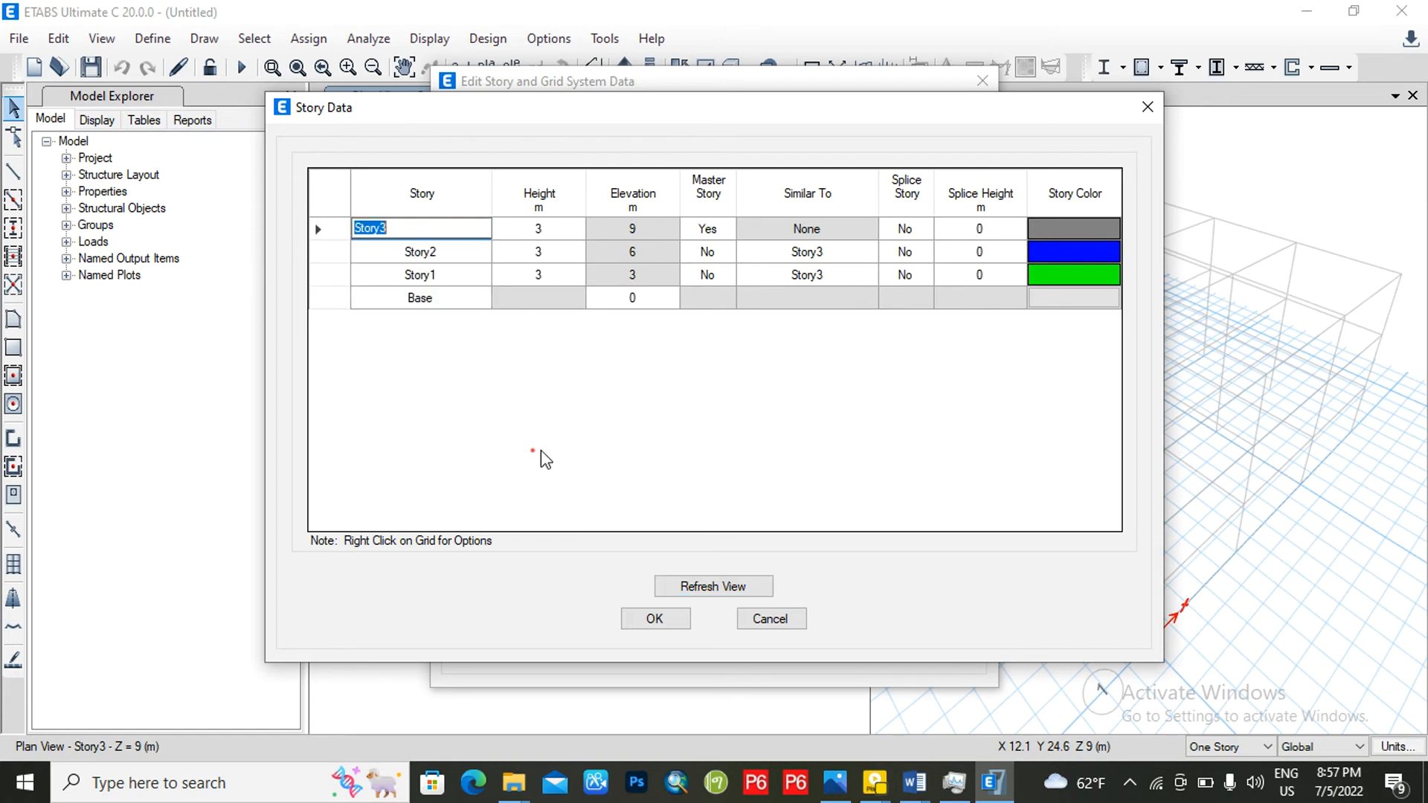
click(335, 235)
right_click(329, 220)
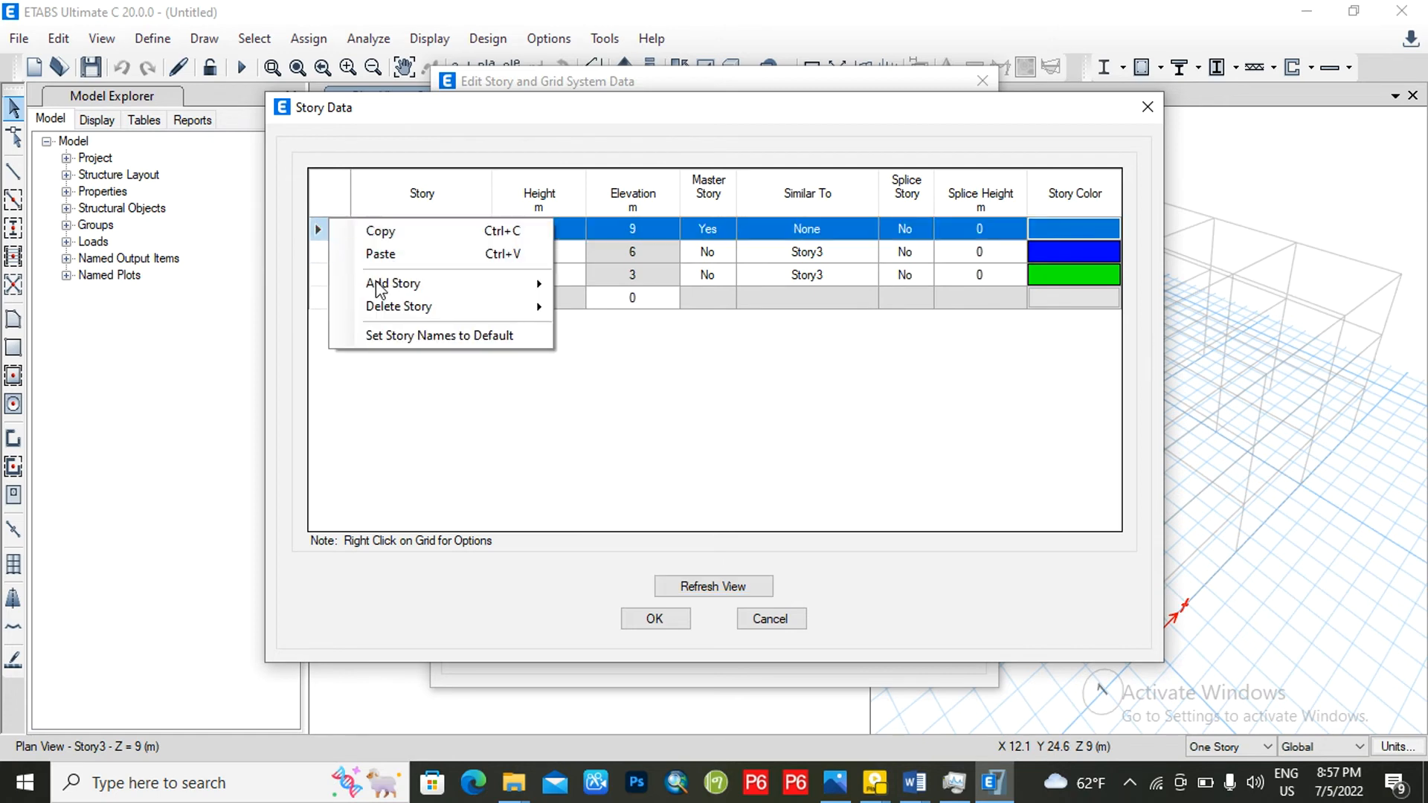
mouse_move(379, 288)
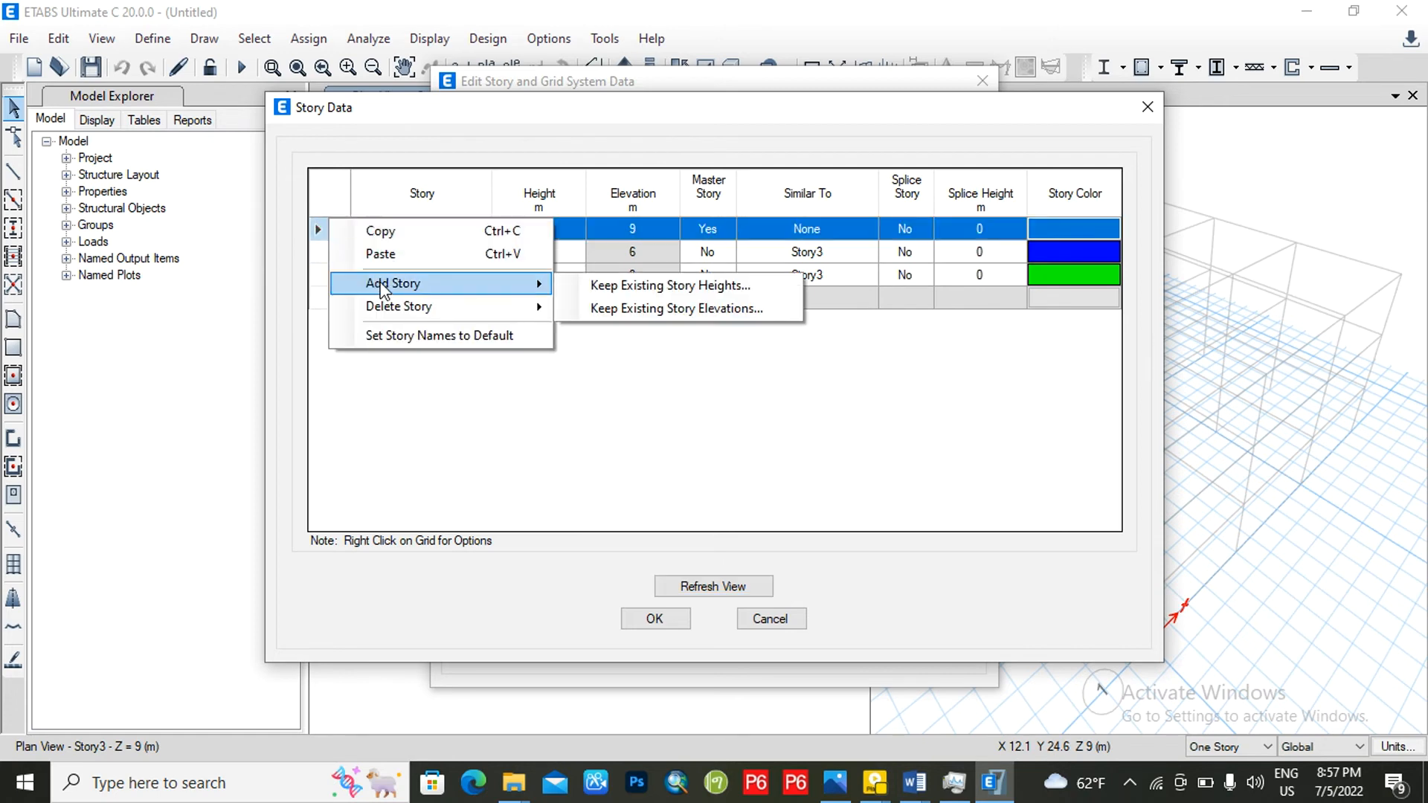
click(604, 287)
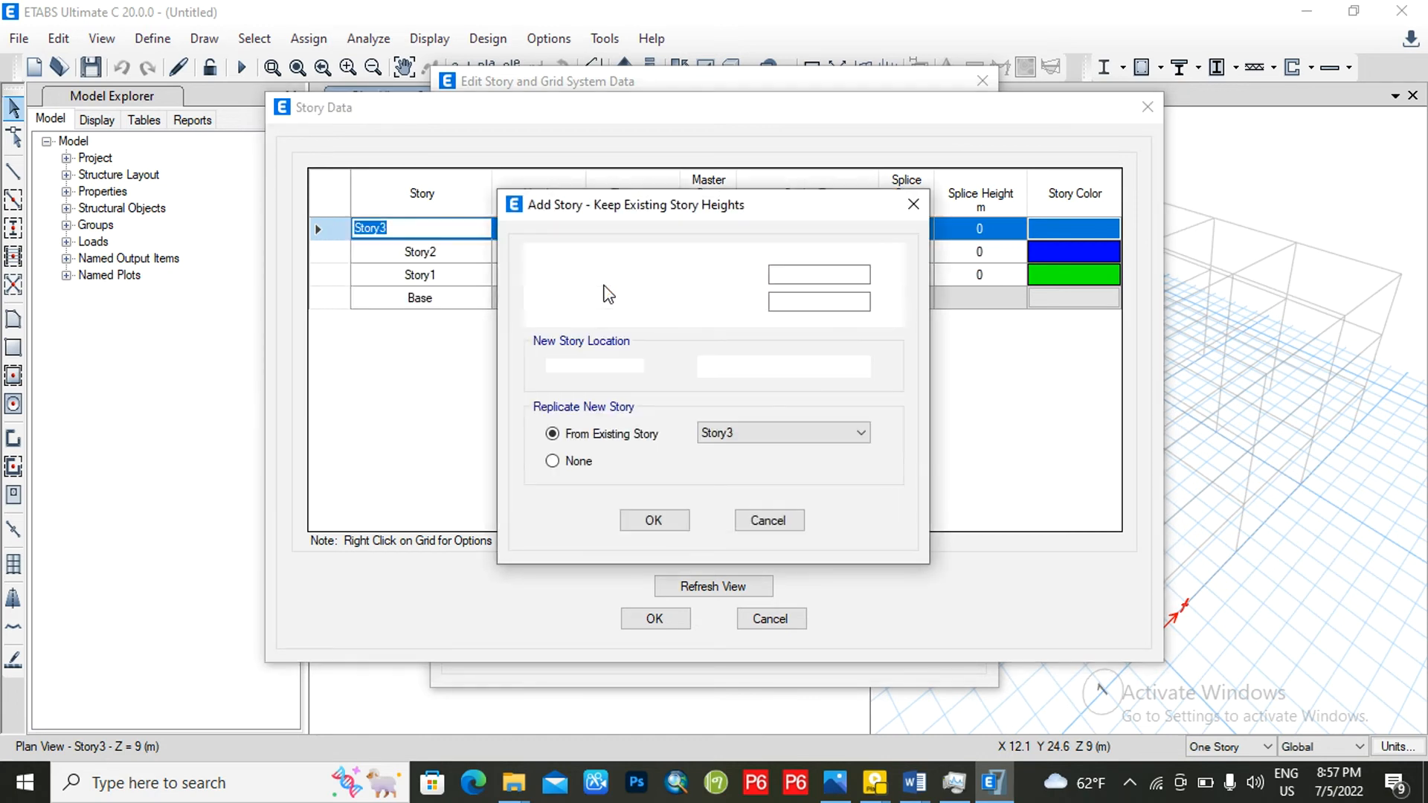
click(654, 520)
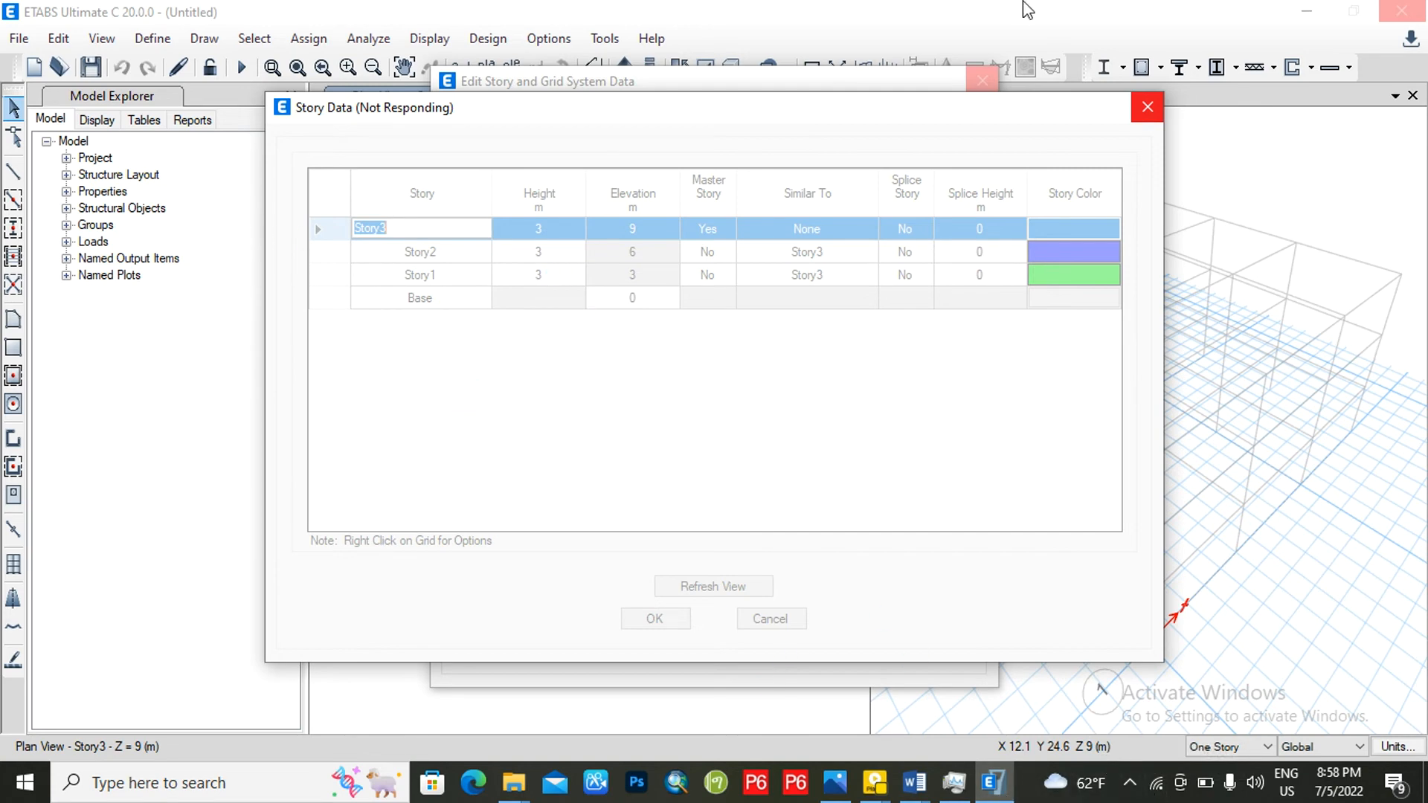
right_click(332, 230)
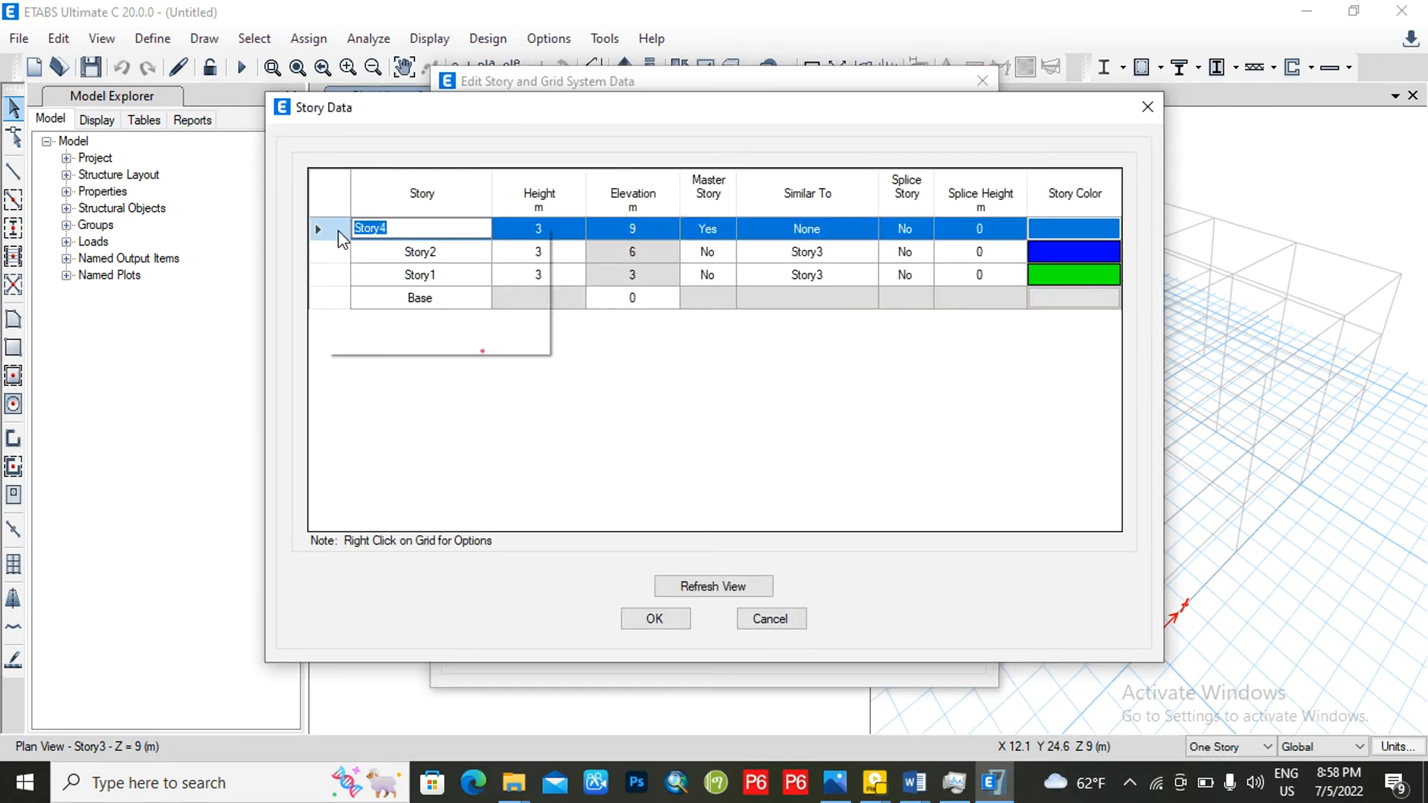
click(676, 489)
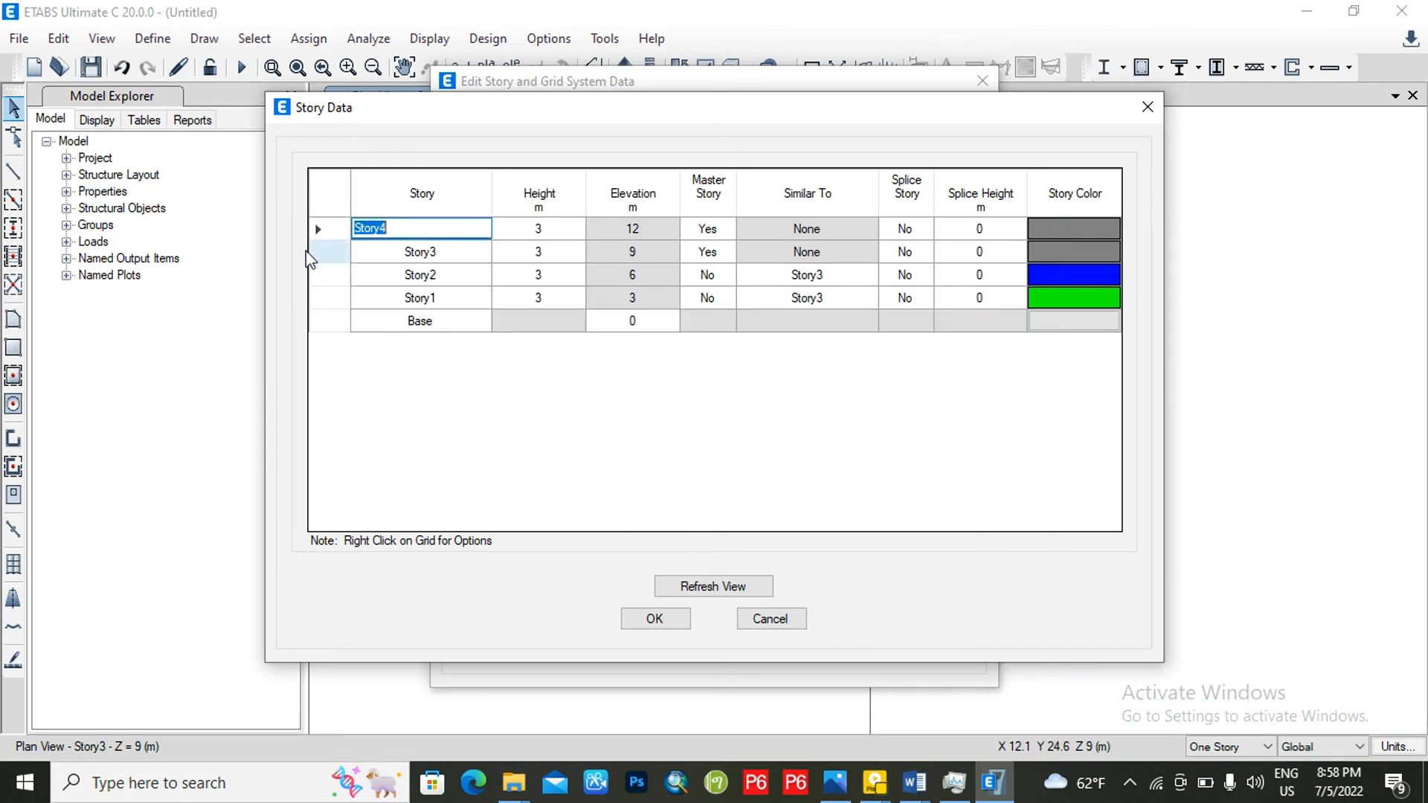
Step: Delete the added Story4 and accept the story data
click(445, 291)
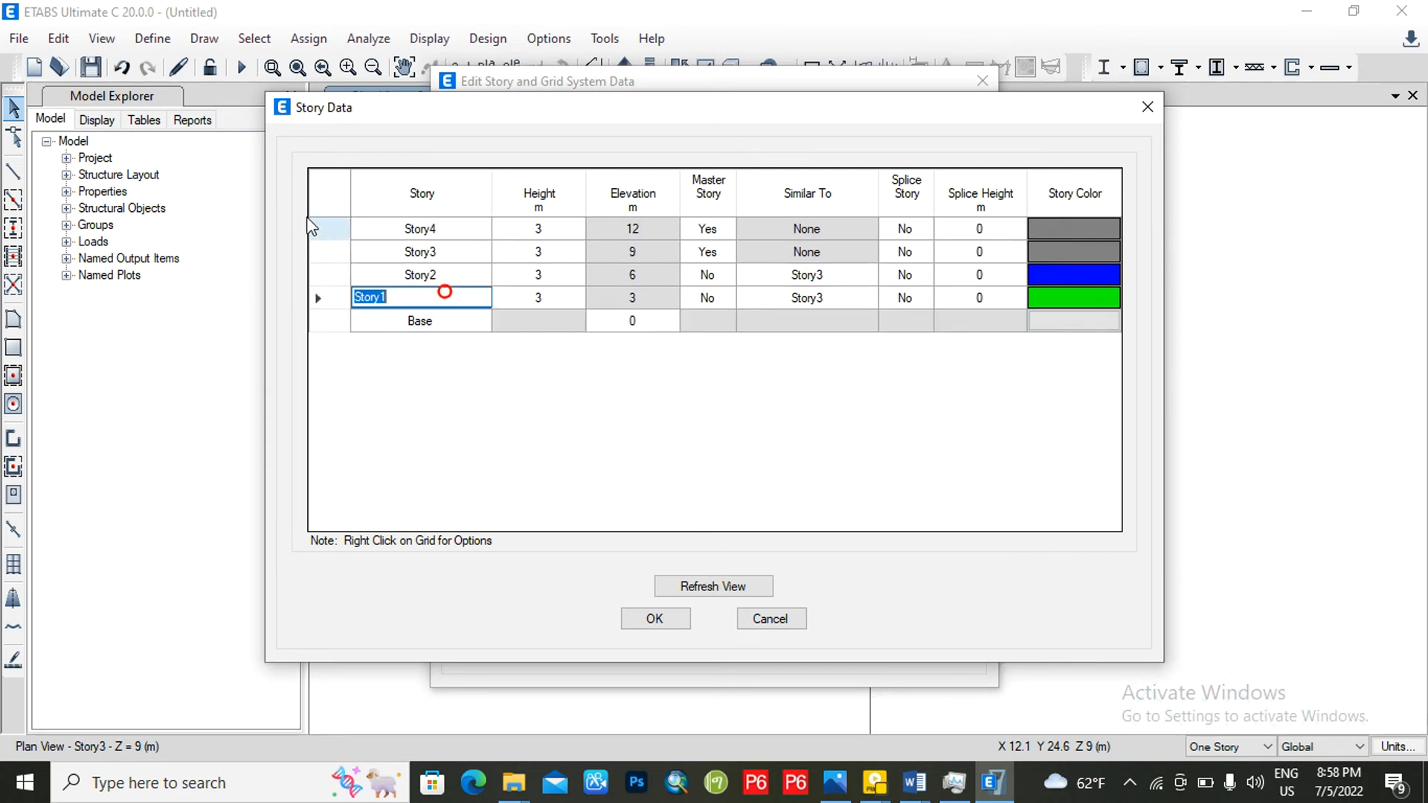
click(328, 229)
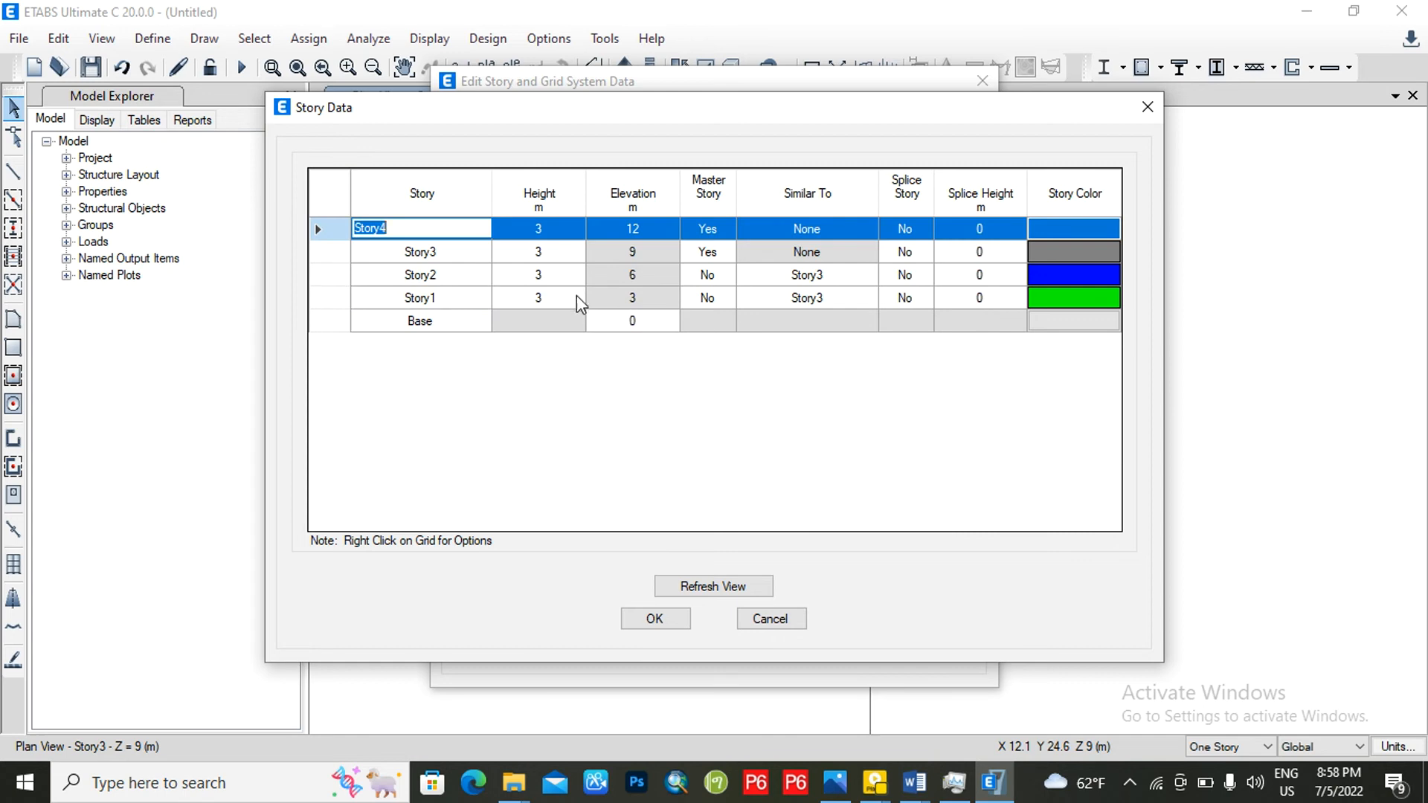
right_click(328, 233)
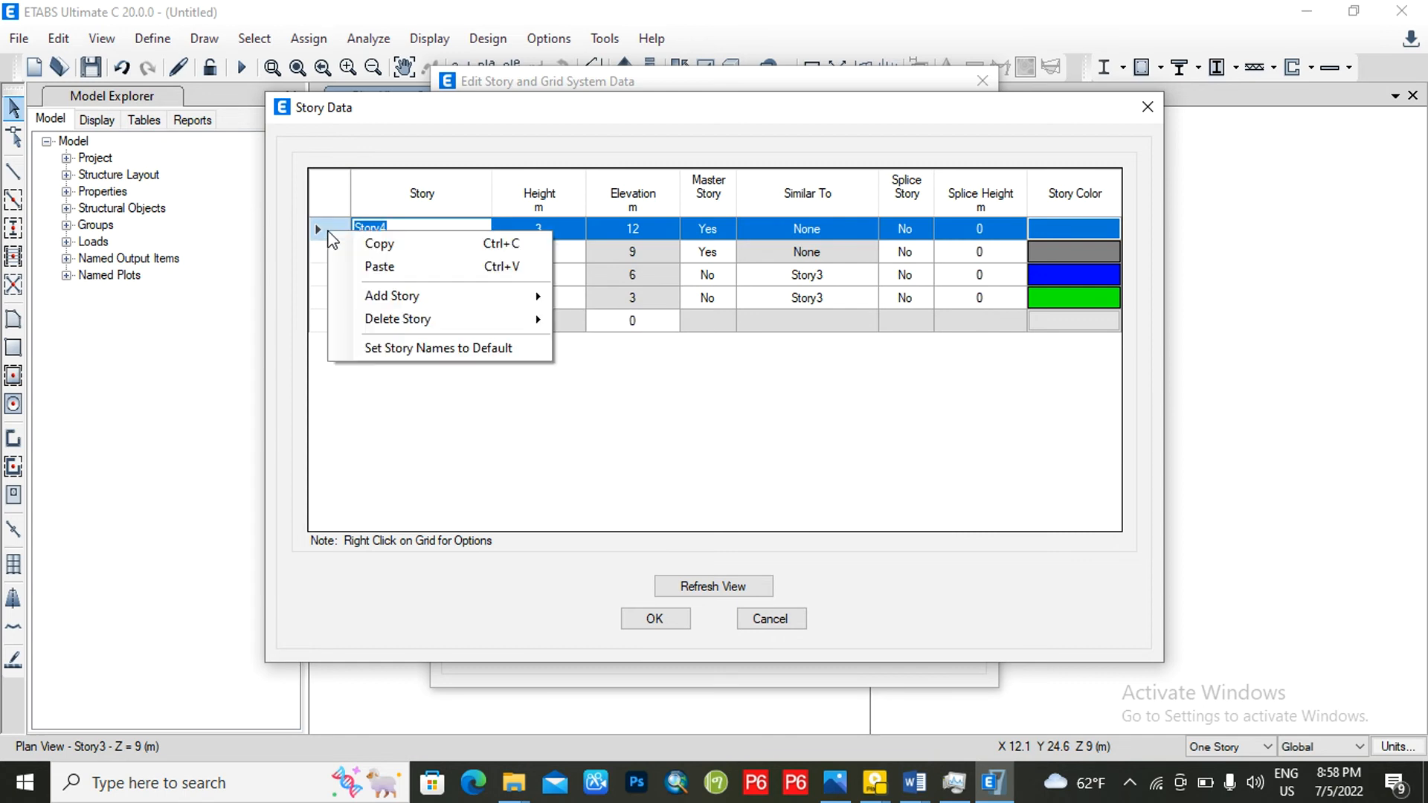
right_click(323, 229)
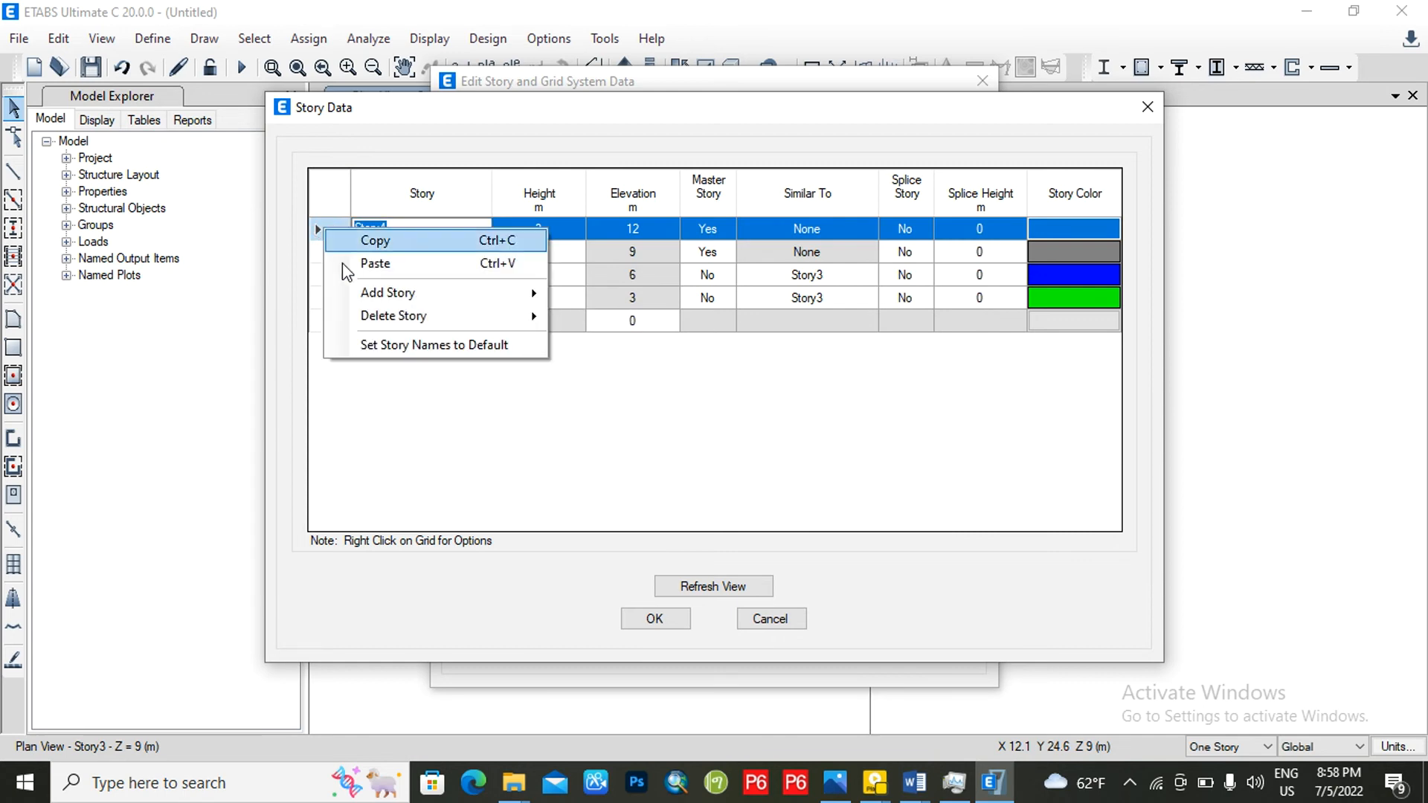
click(368, 314)
click(654, 319)
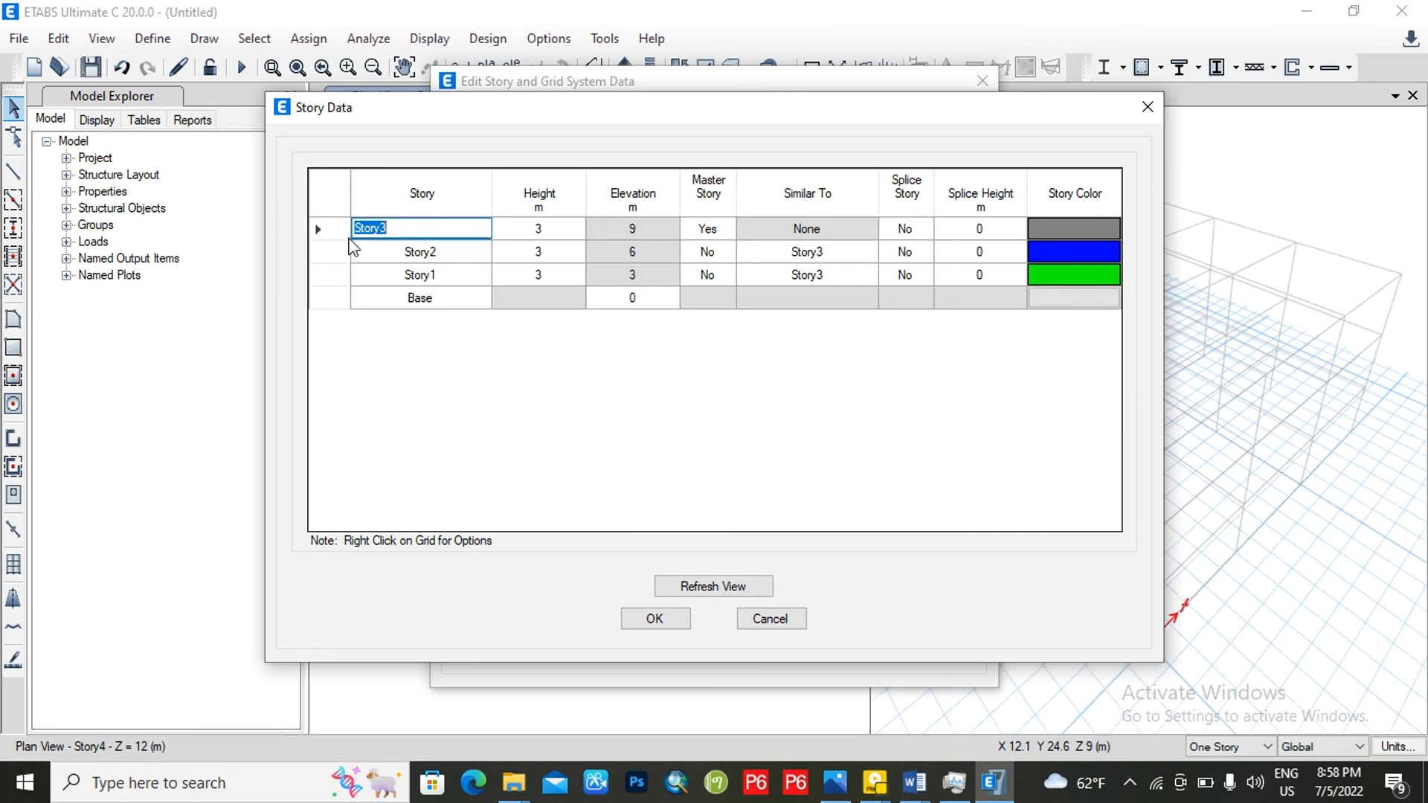
click(666, 614)
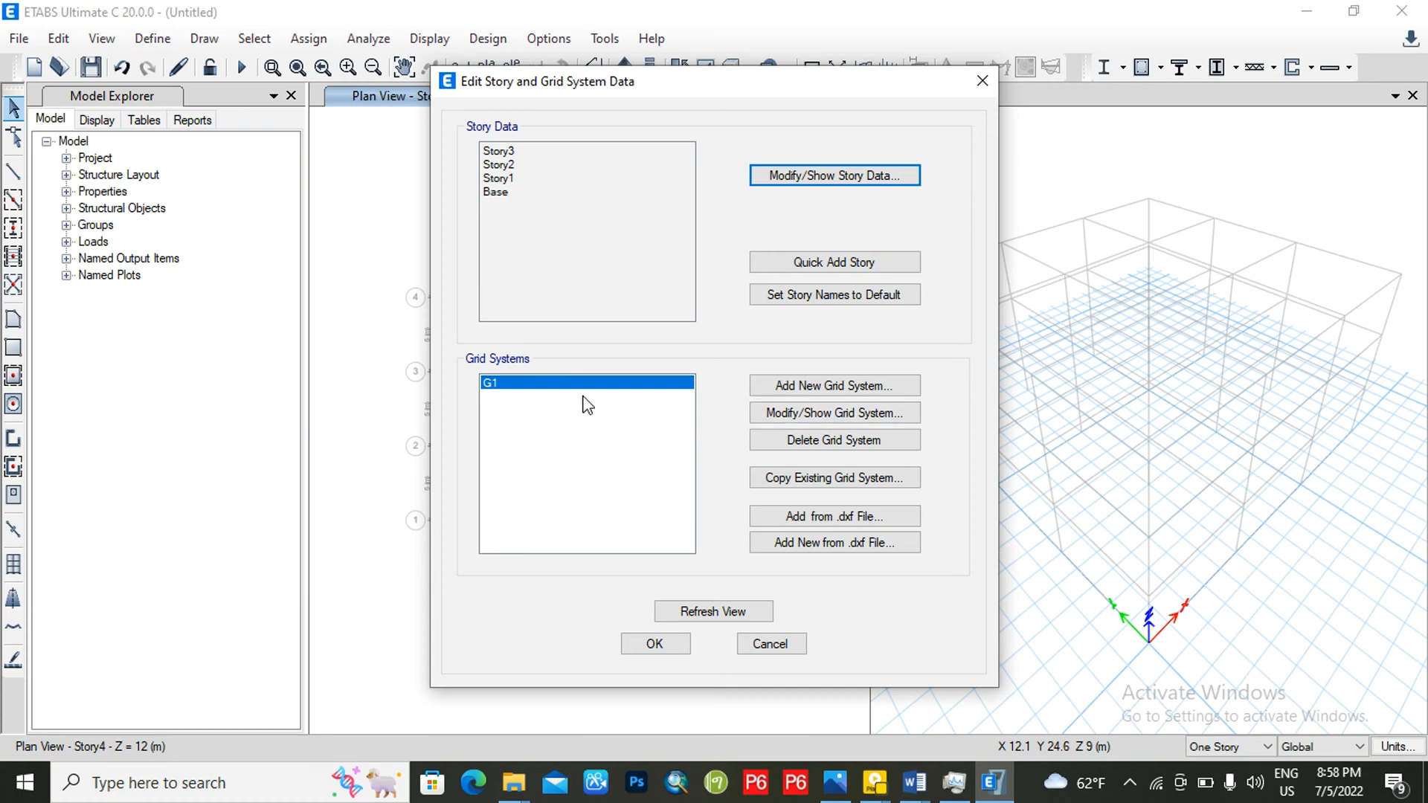
Step: Display grid system G1's data as spacing and set the X spacing of grids A and B to 3 m
click(778, 416)
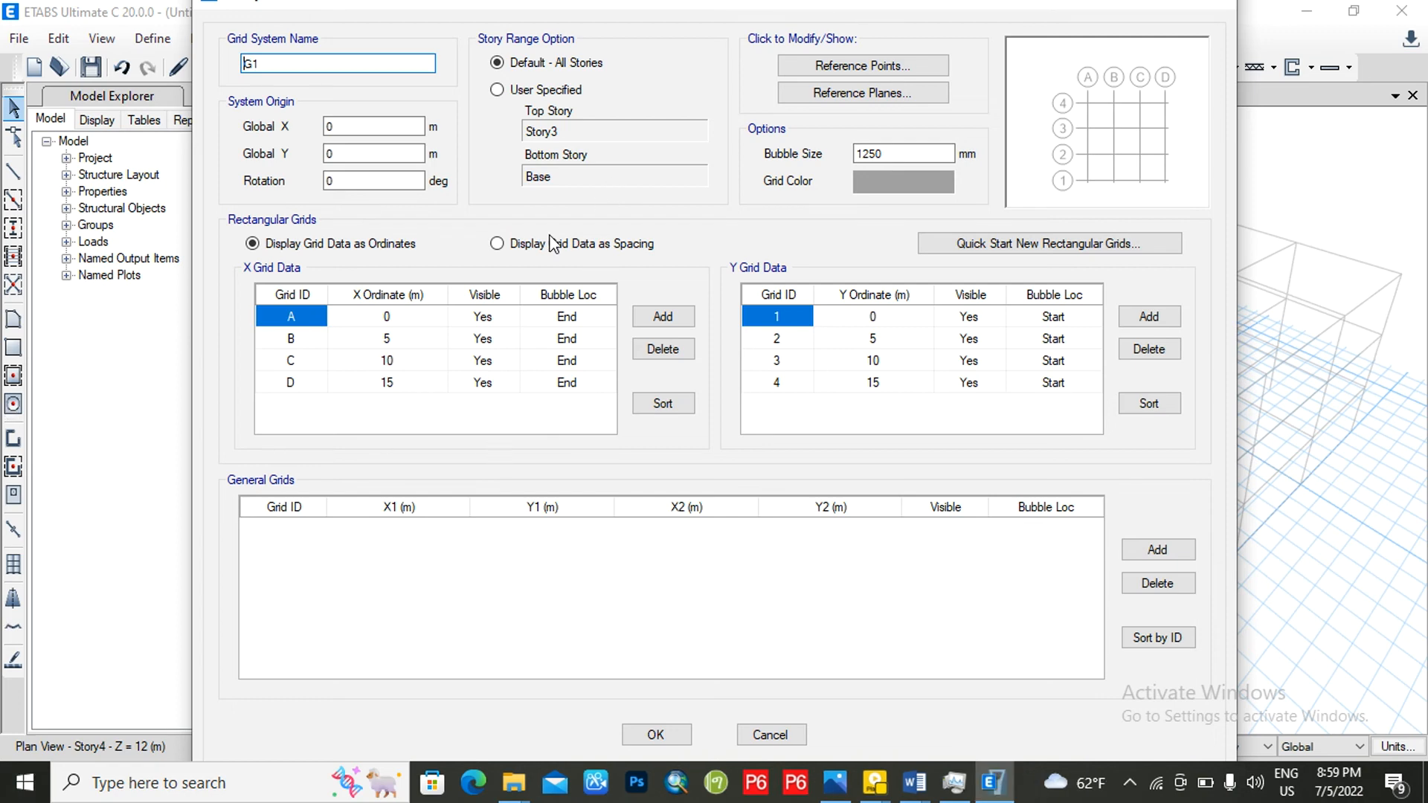
click(500, 245)
click(402, 318)
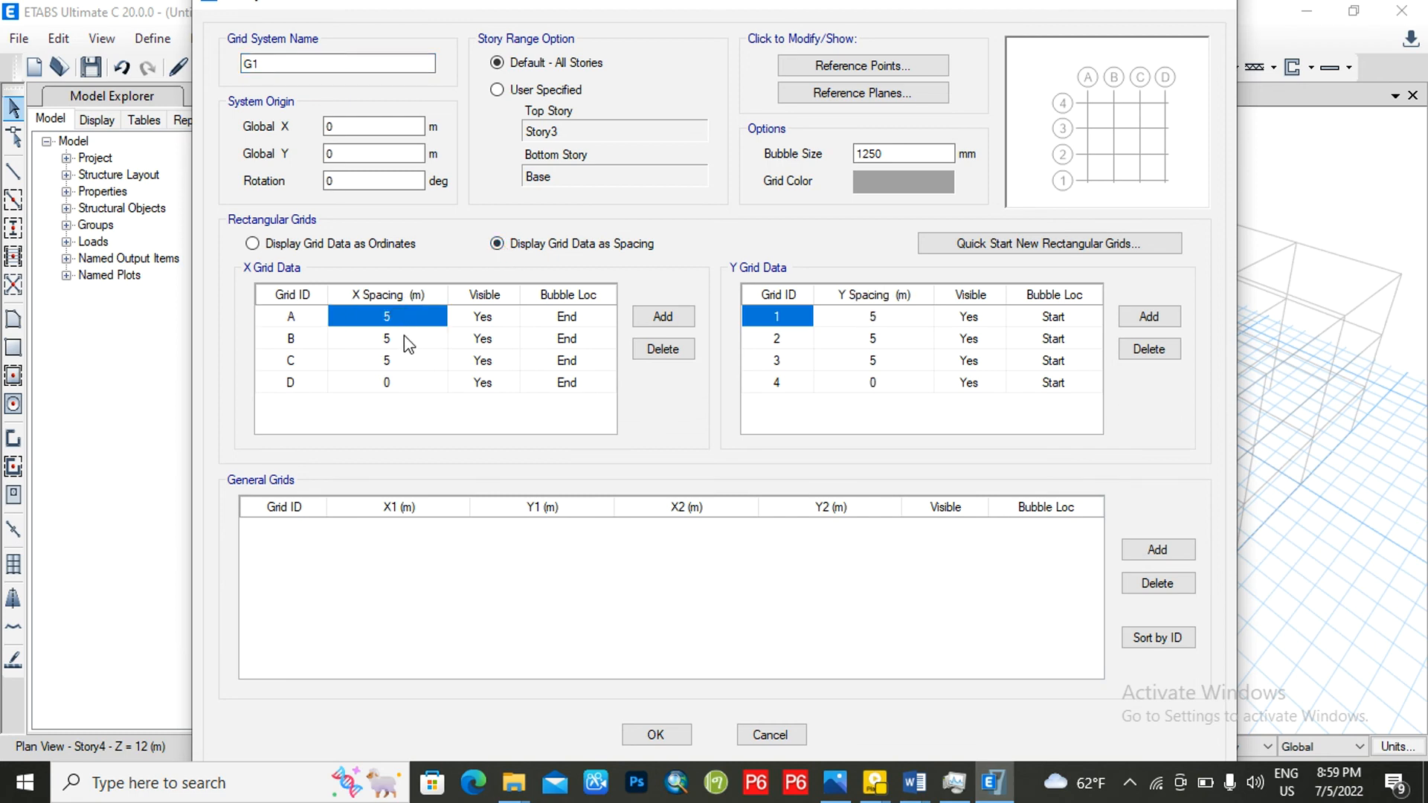
text(3)
key(Return)
text(3)
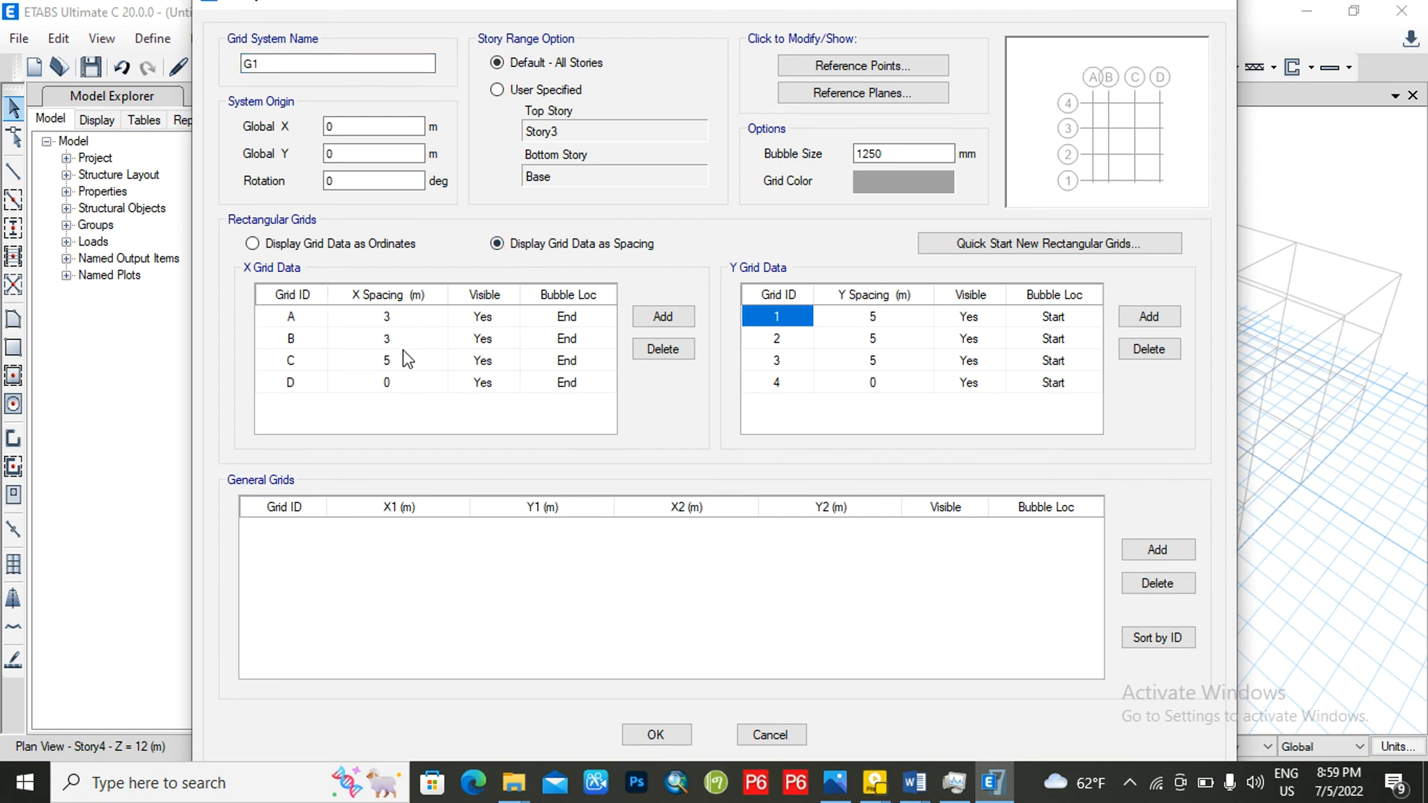
text(4)
key(BackSpace)
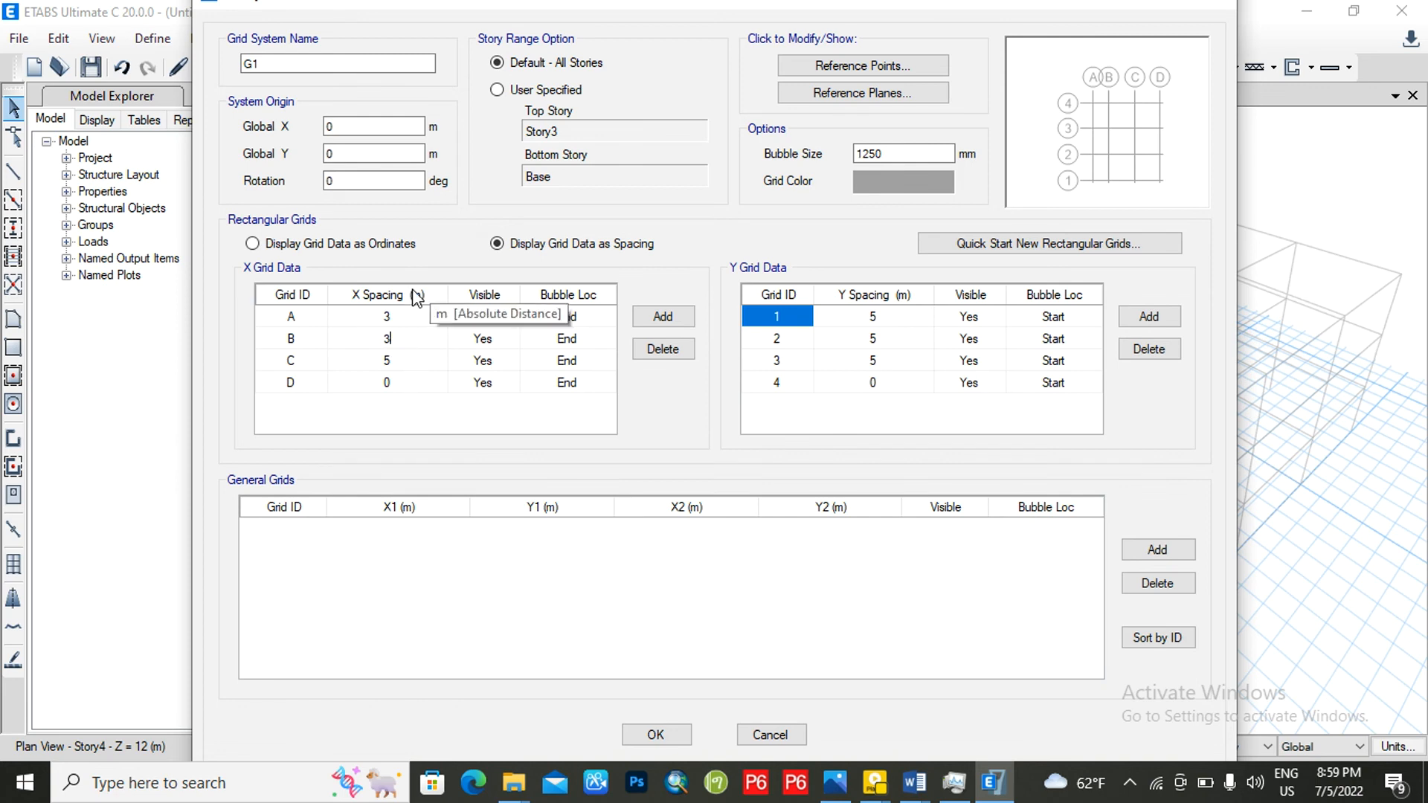
Step: Try an X spacing of 7 m for grid D, then add grid line E and delete it again
click(396, 357)
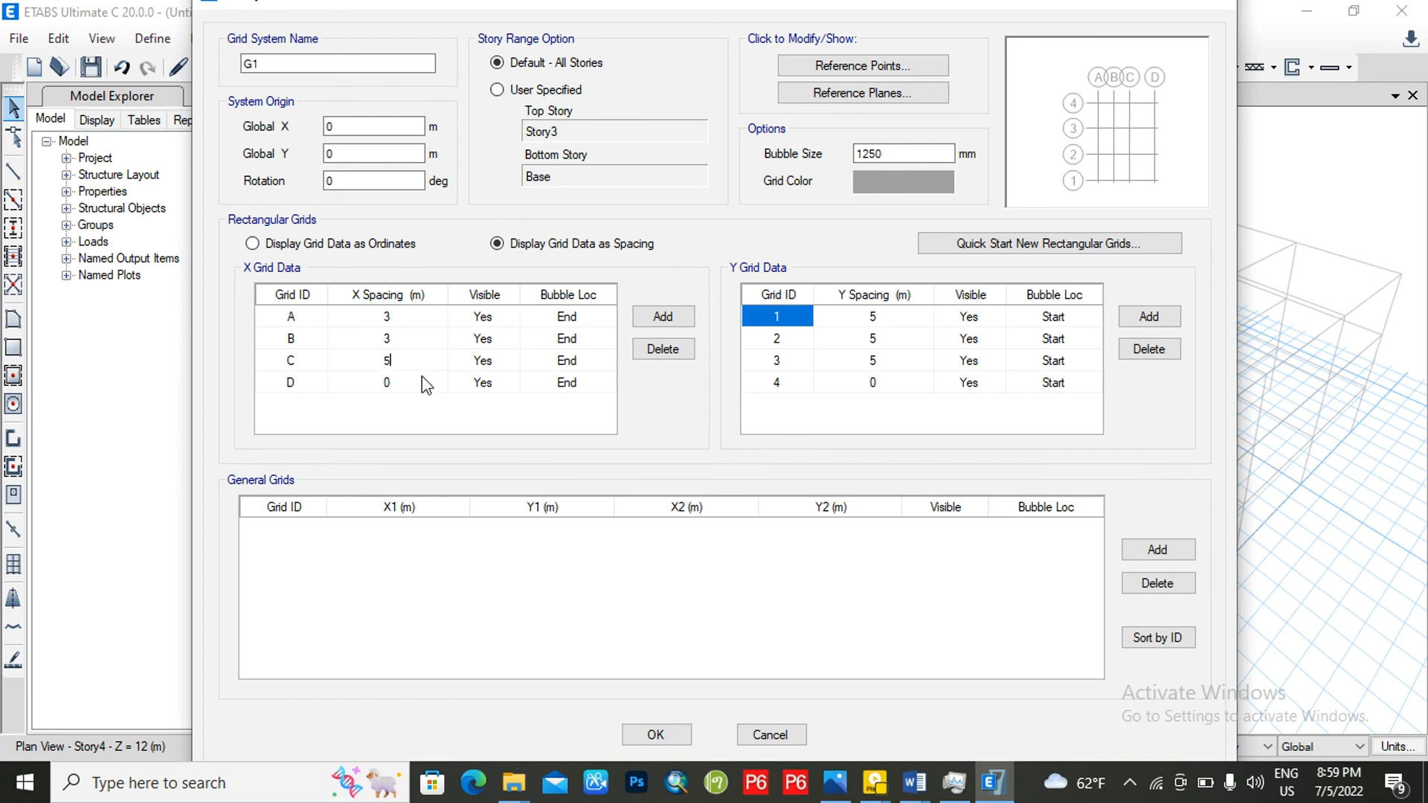
click(395, 380)
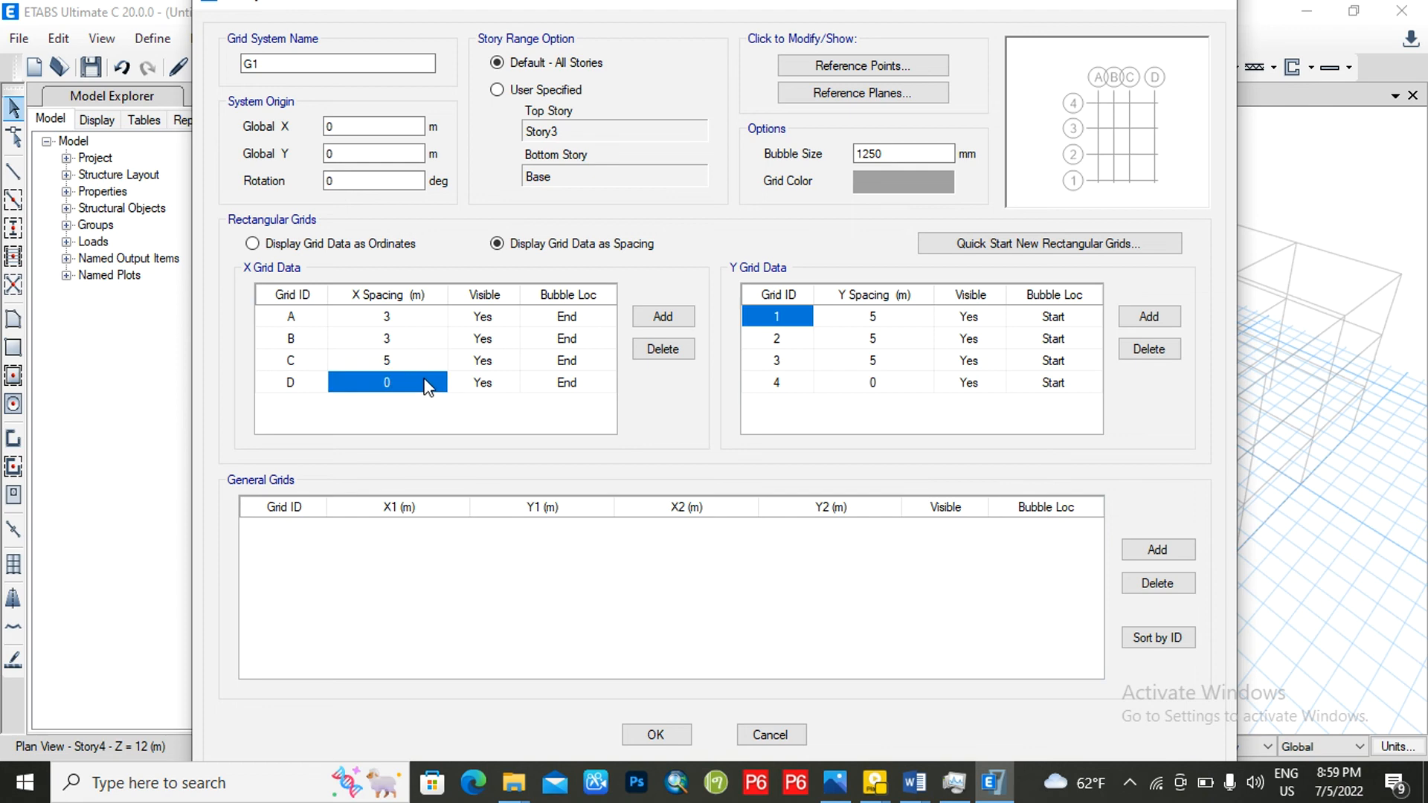
click(424, 382)
text(7)
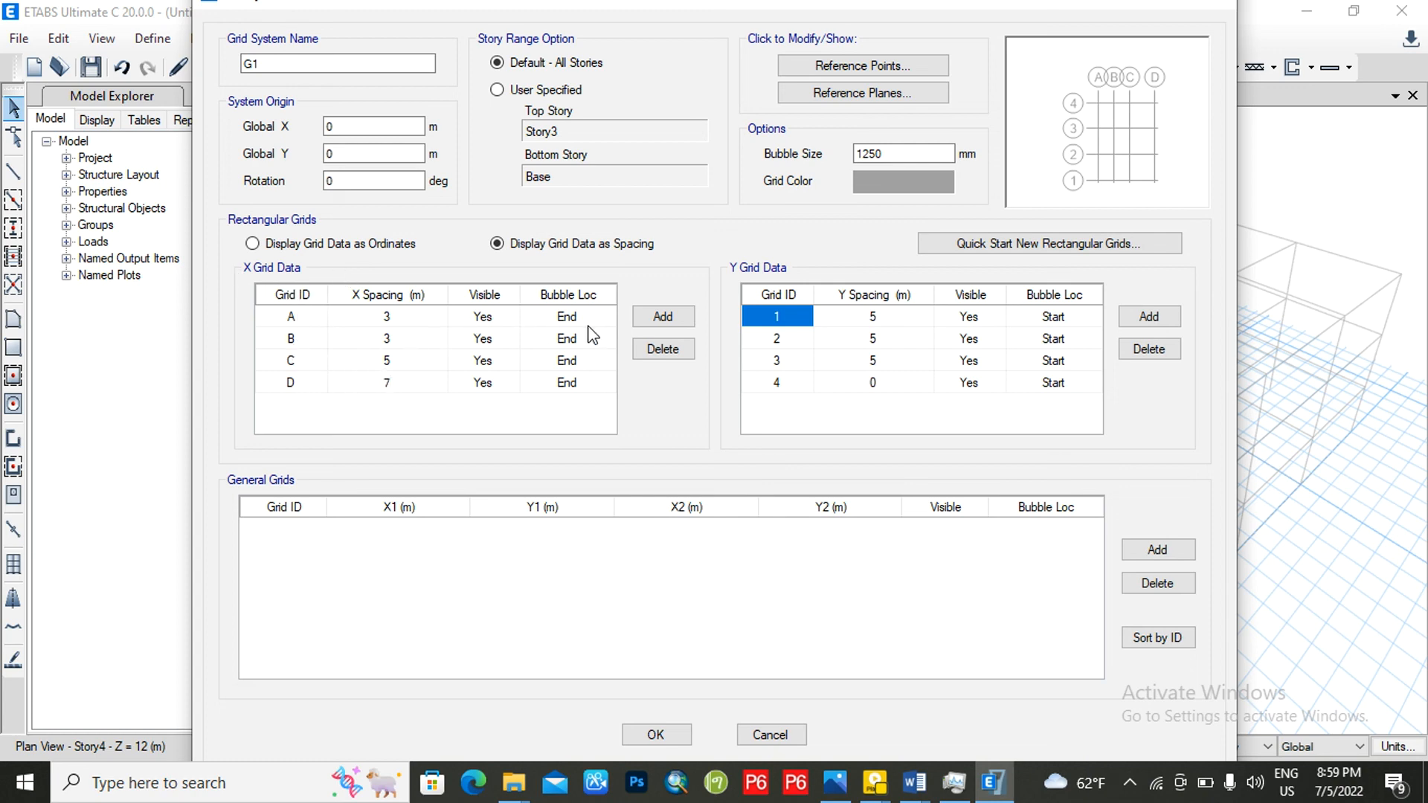
click(673, 322)
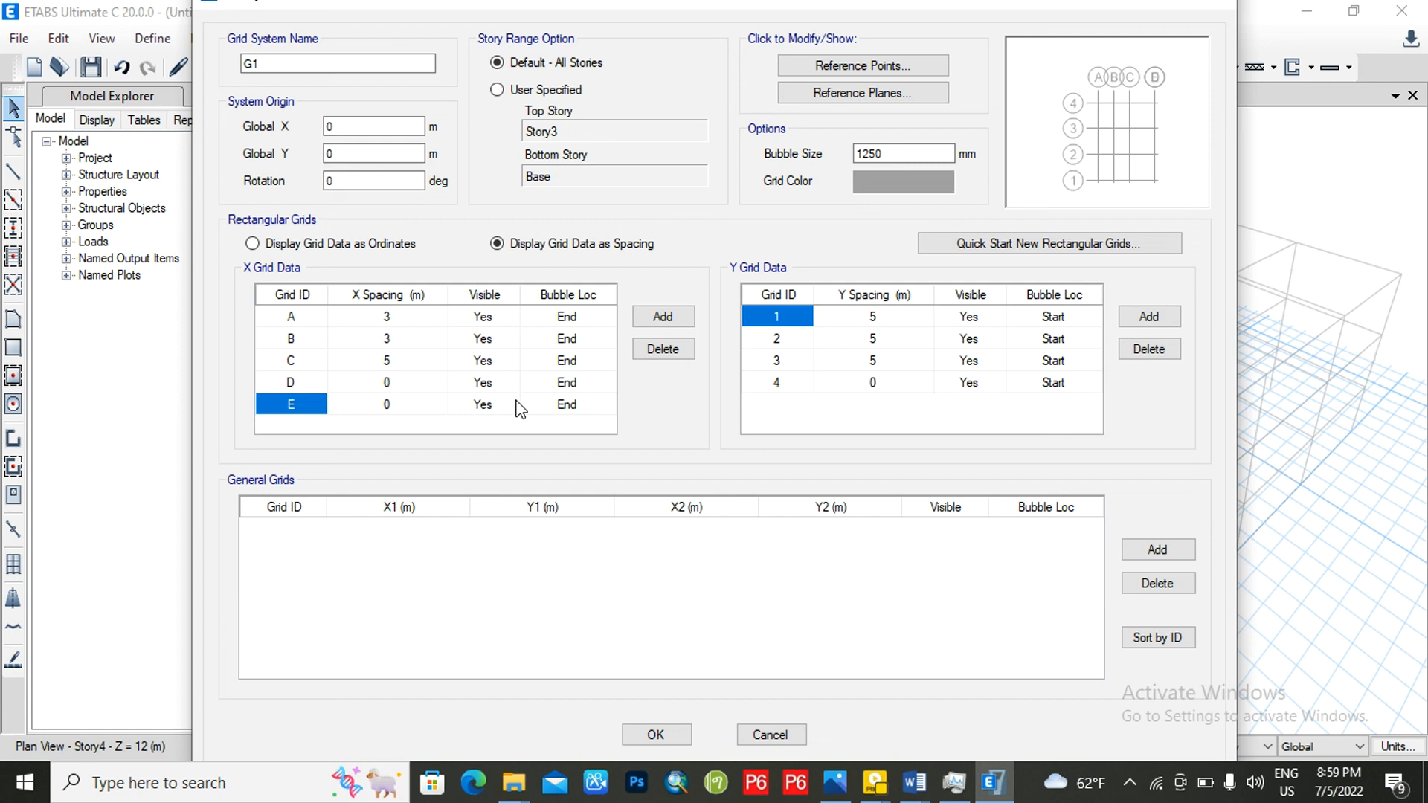
click(656, 349)
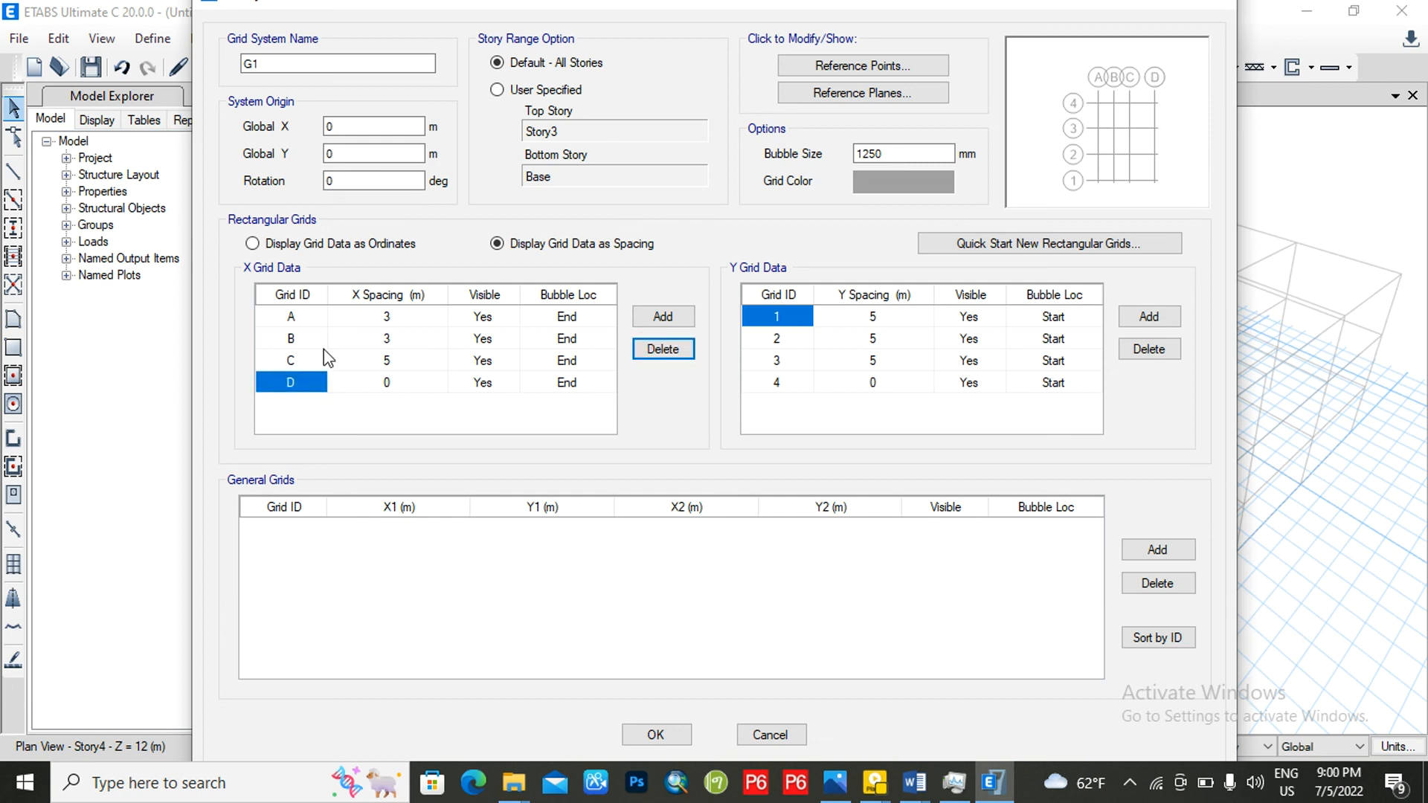
Step: Set the X spacing of grids A and B back to 5 m and accept the grid and story settings
click(402, 318)
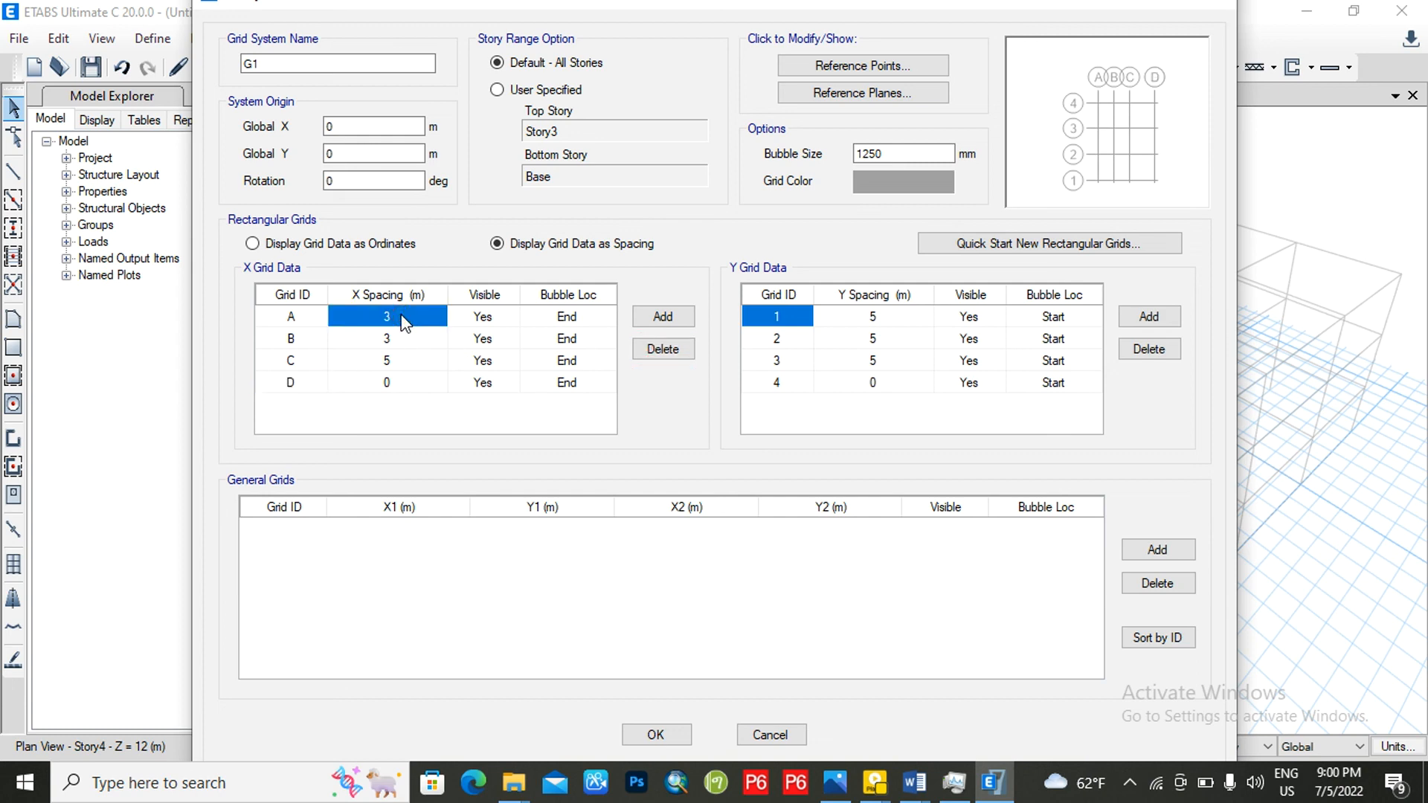
text(5)
click(392, 339)
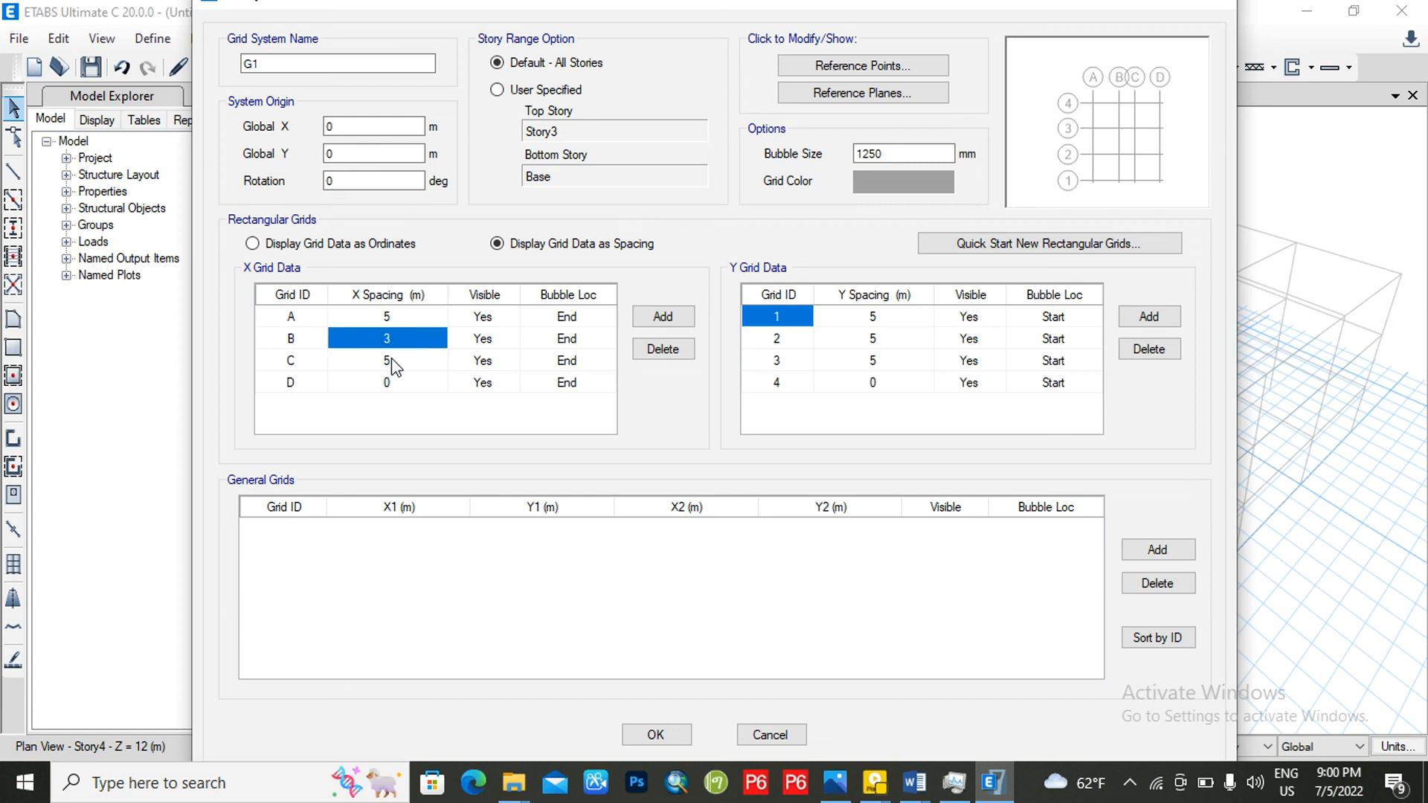
text(5)
click(390, 361)
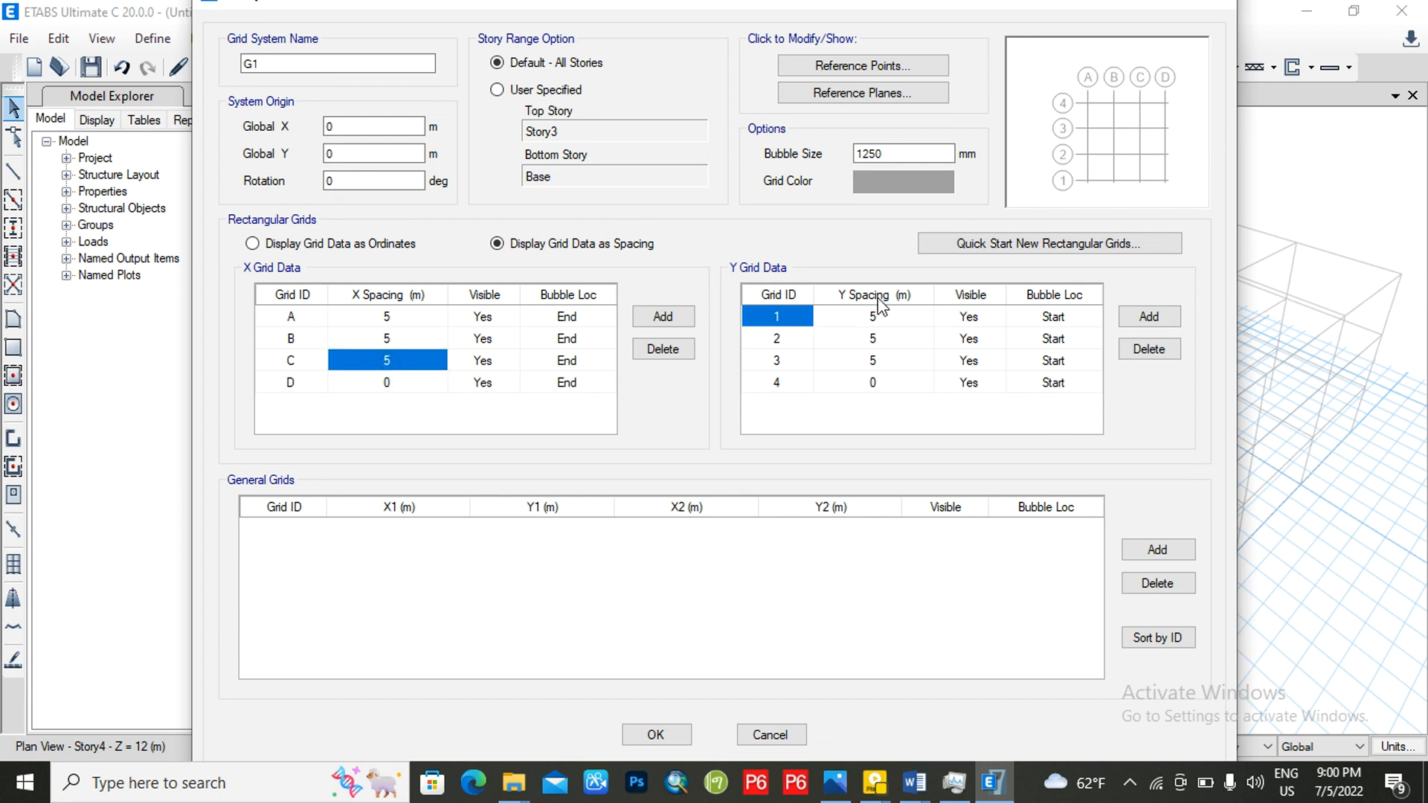
click(875, 316)
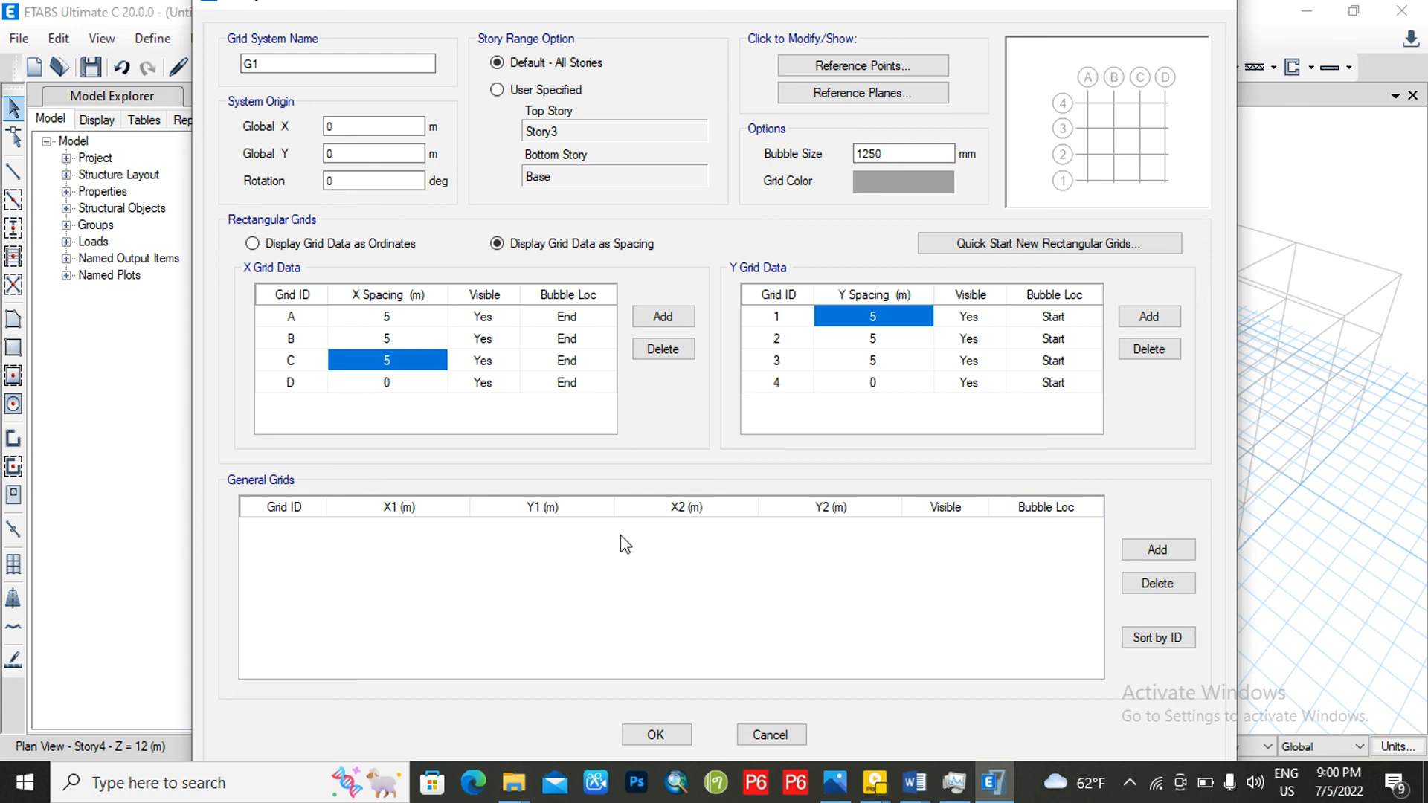
click(641, 734)
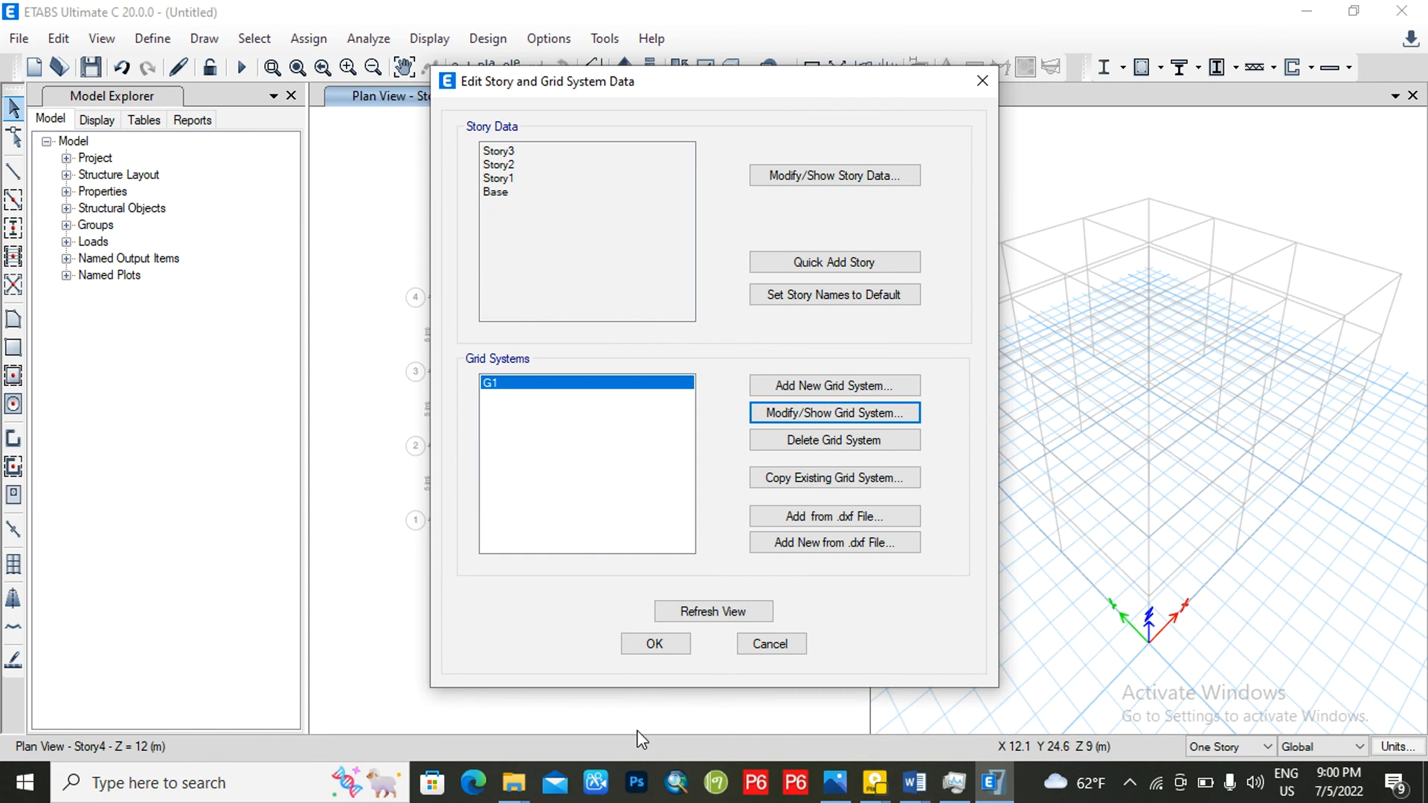
click(656, 645)
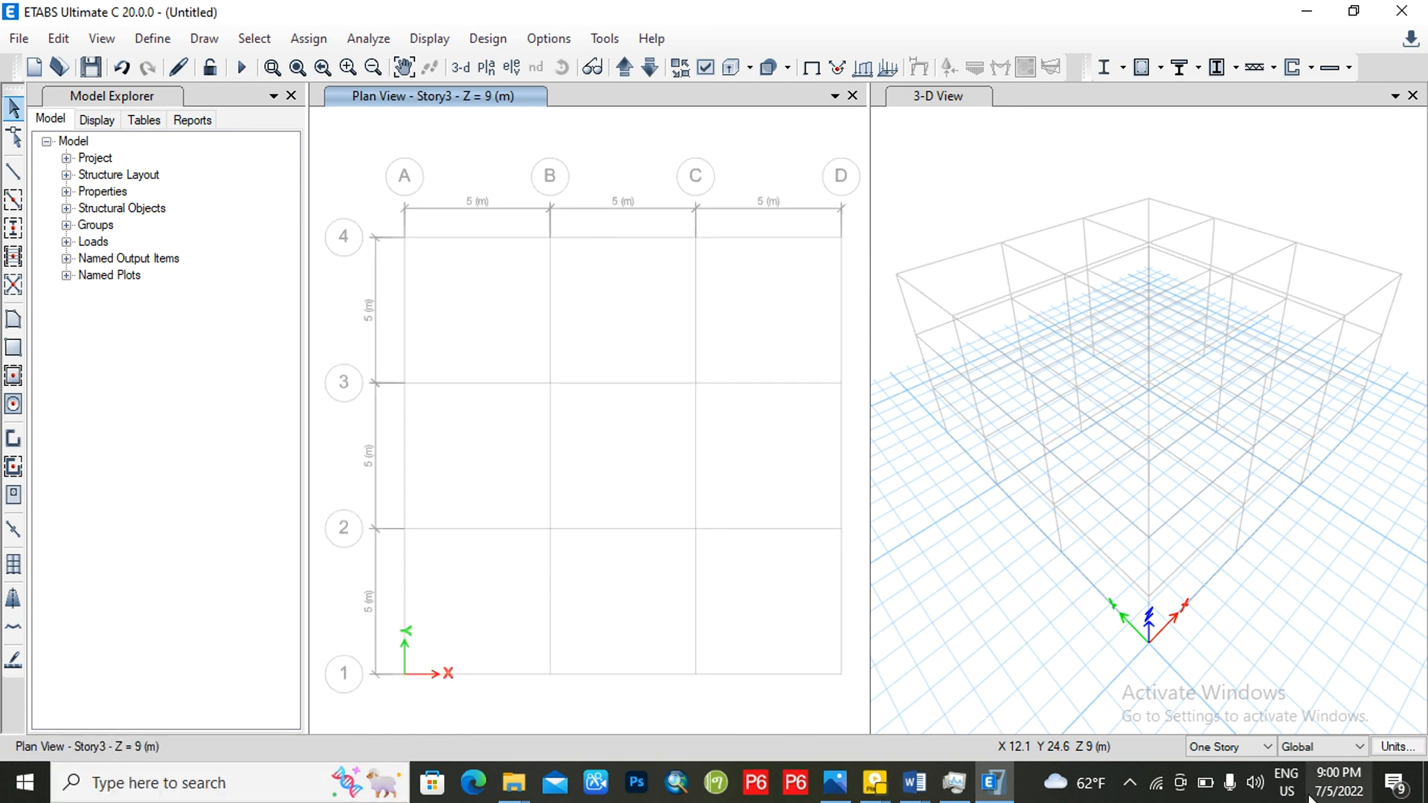
click(1131, 785)
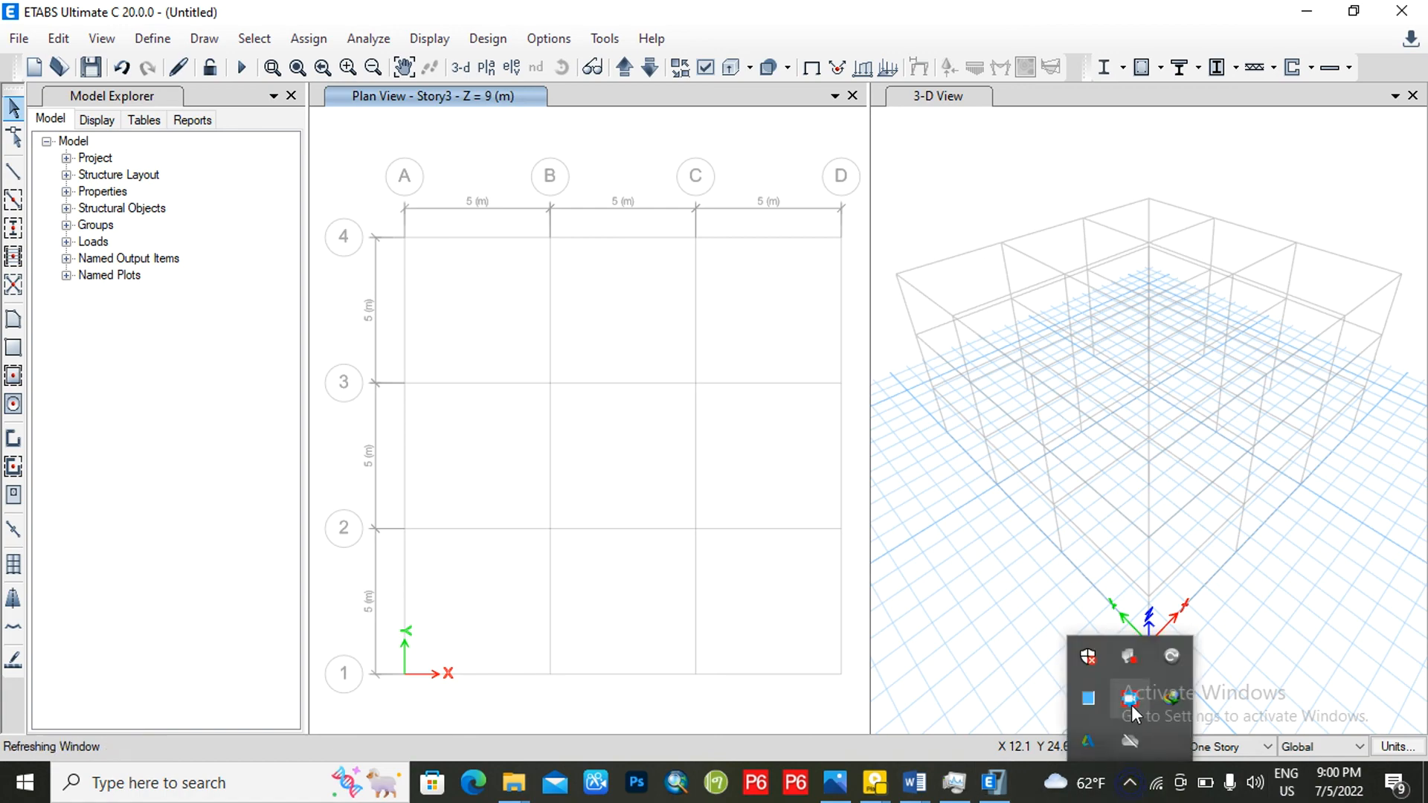